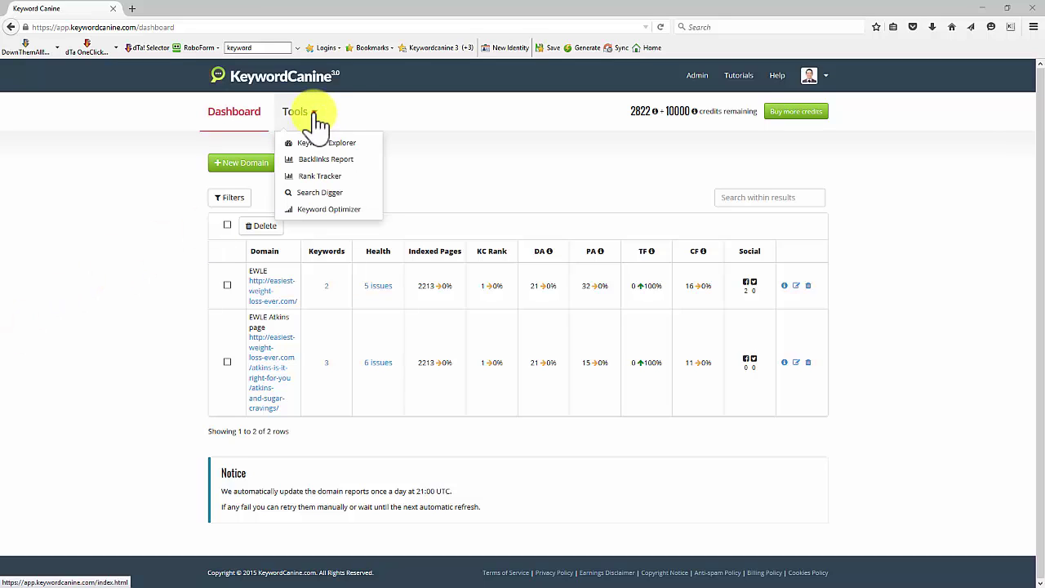
- Open the Keyword Explorer tool and enter "weight loss" as the seed keyword
left_click(312, 113)
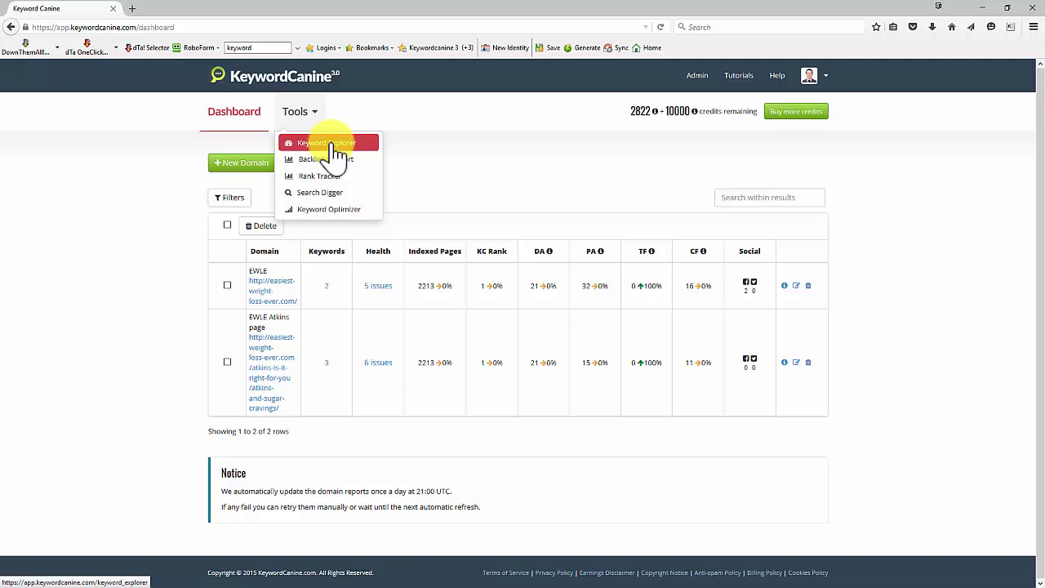
left_click(334, 147)
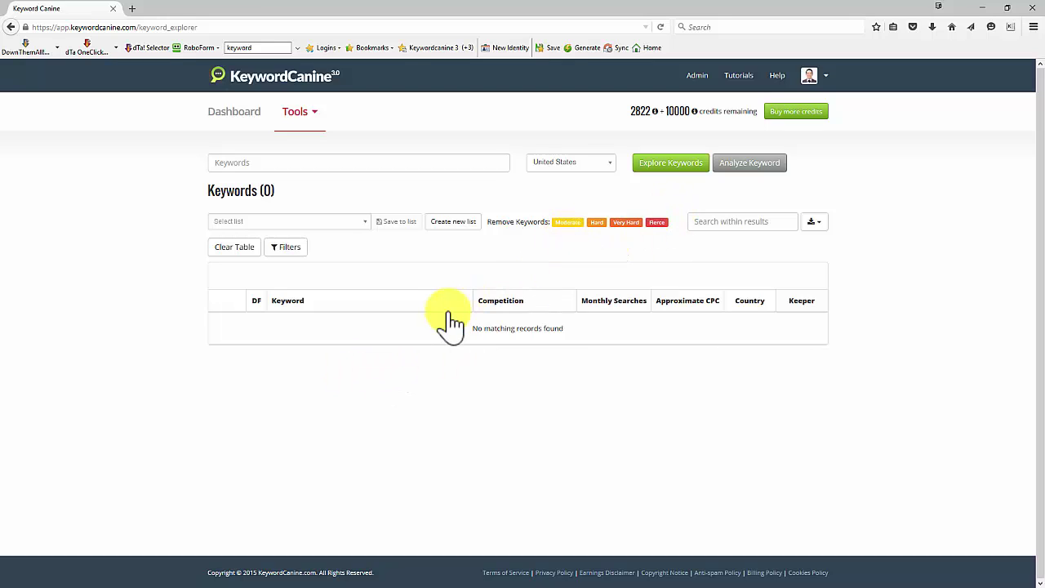
left_click(293, 160)
type("weight loss")
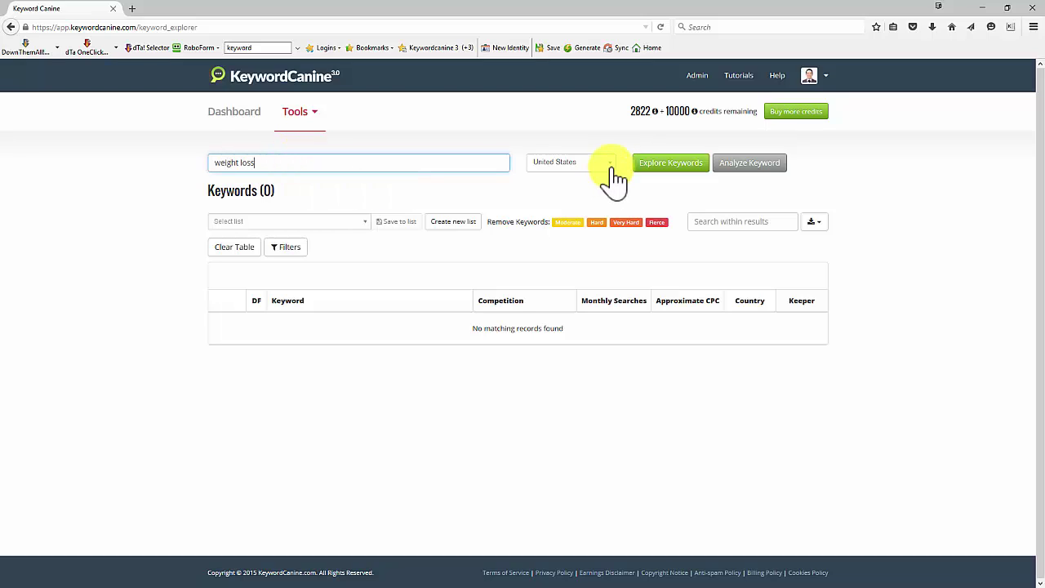
- Browse the country list, try searching it for "aust", clear the search and select United States
left_click(609, 172)
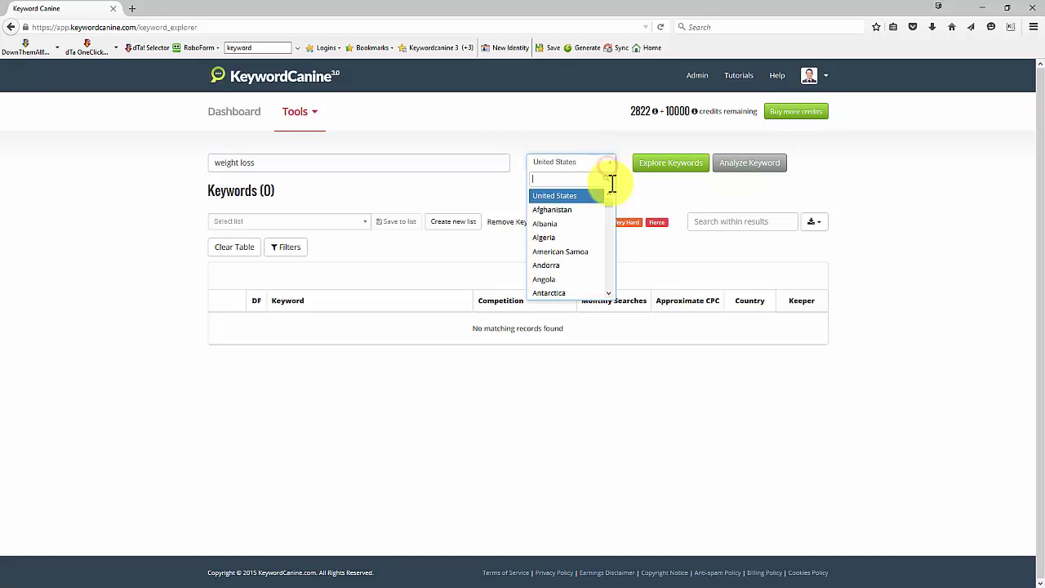
mouse_move(610, 205)
left_mouse_down()
mouse_move(600, 232)
mouse_move(608, 223)
left_mouse_up()
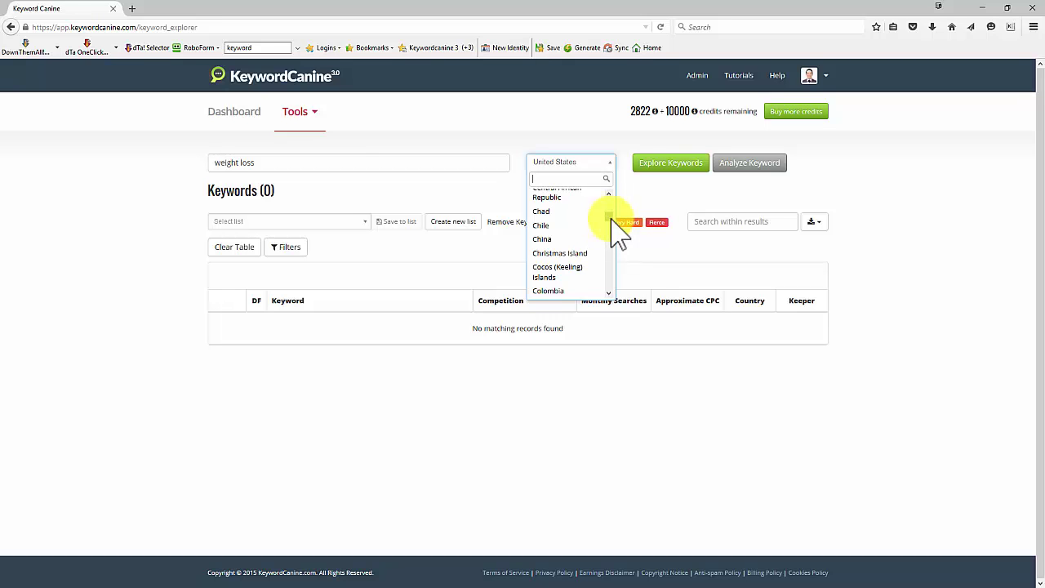
left_click_drag(610, 214, 609, 196)
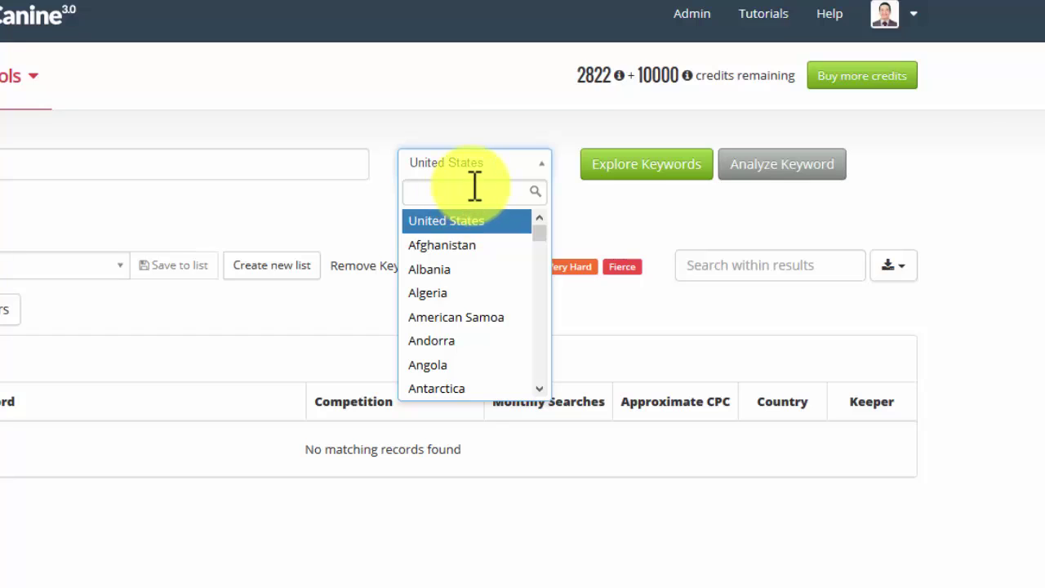
type("aust")
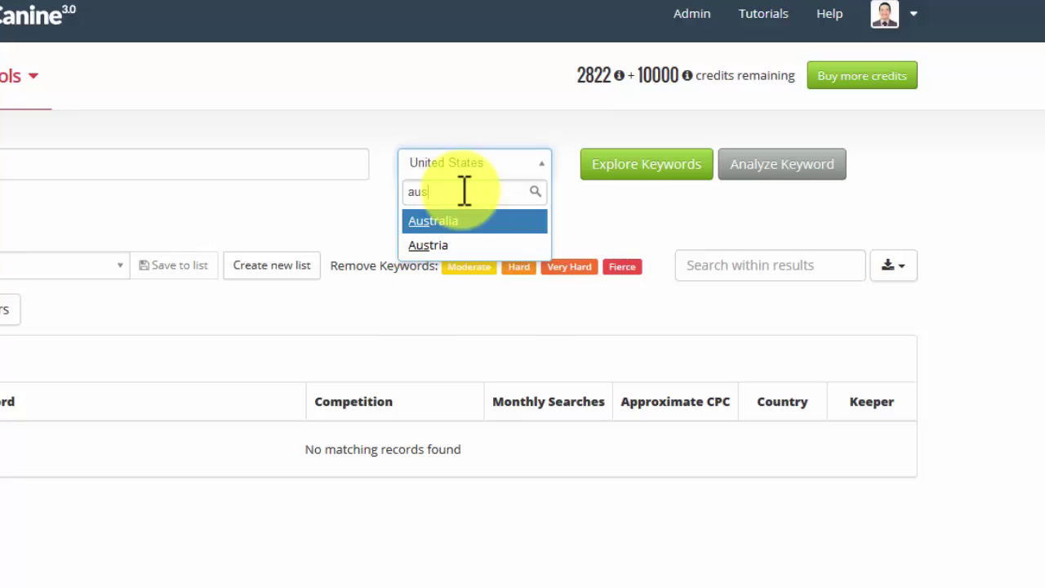
key("BackSpace")
key("BackSpace")
key("BackSpace")
key("BackSpace")
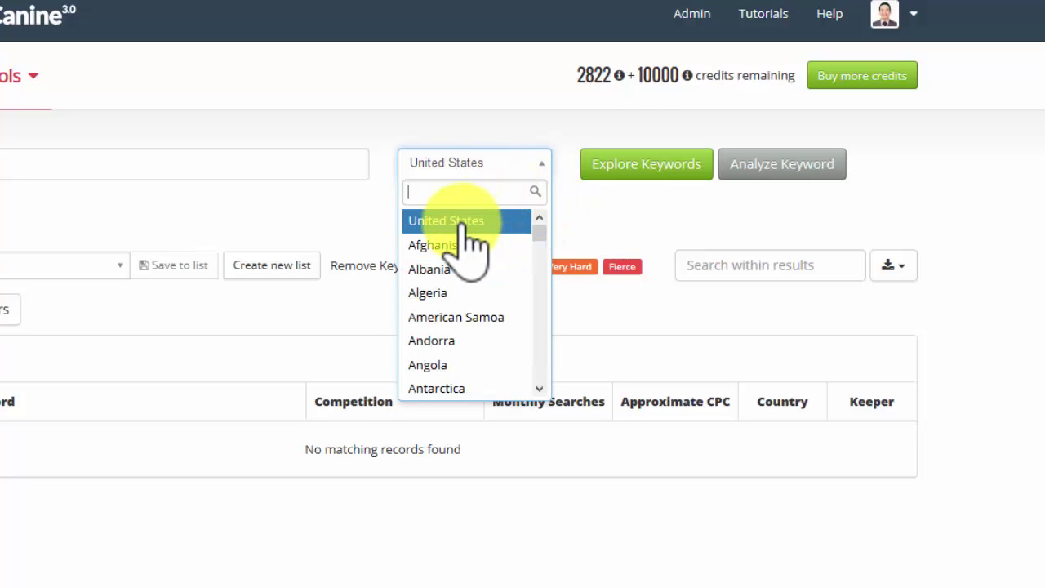
left_click(462, 221)
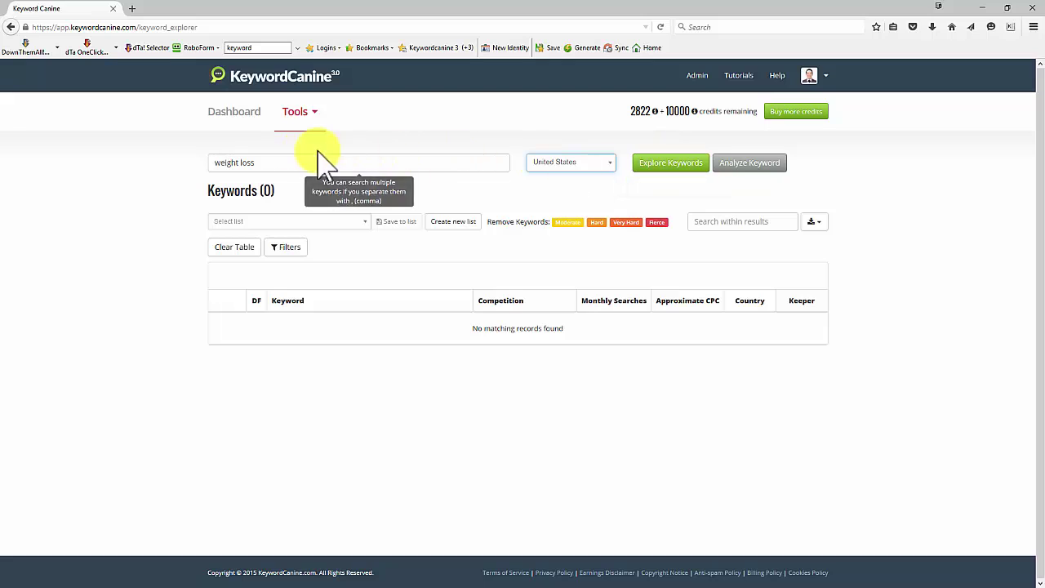
- Try adding "diet plans" as a second comma-separated keyword after "weight loss" and remove it again
left_click(277, 162)
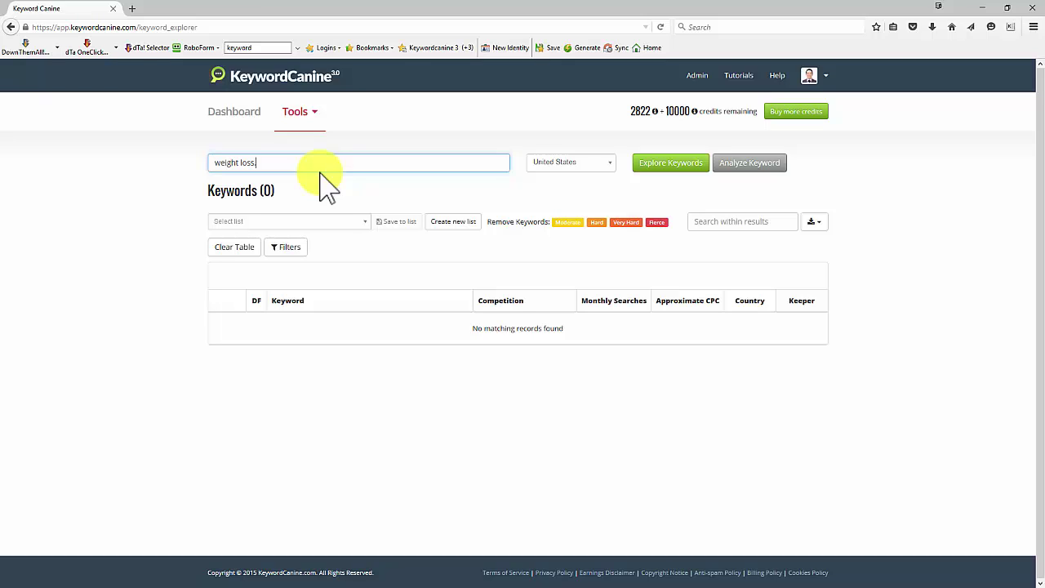
type(",diet plans")
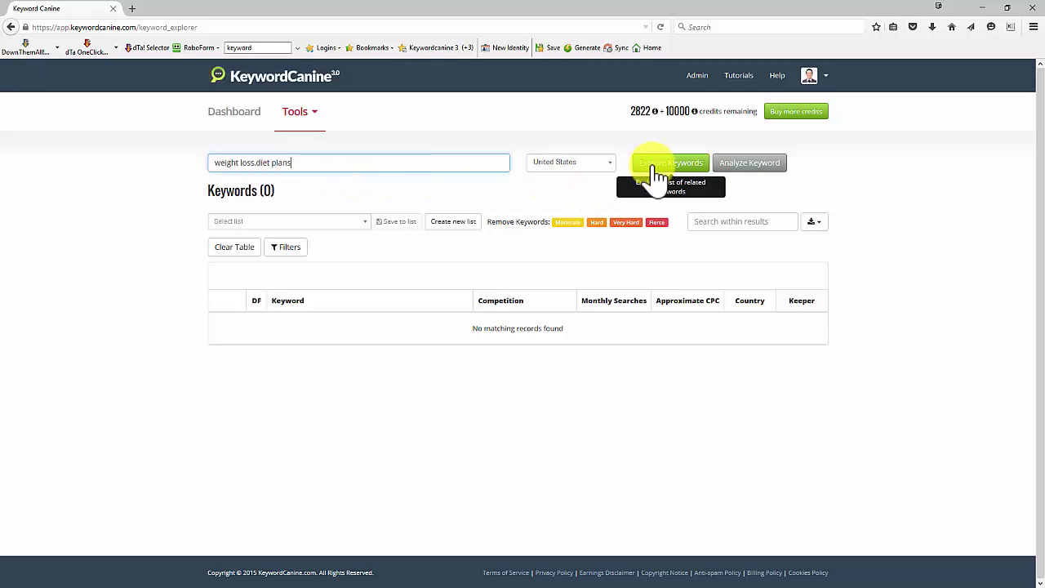
key("BackSpace")
key("BackSpace")
key("BackSpace")
key("BackSpace")
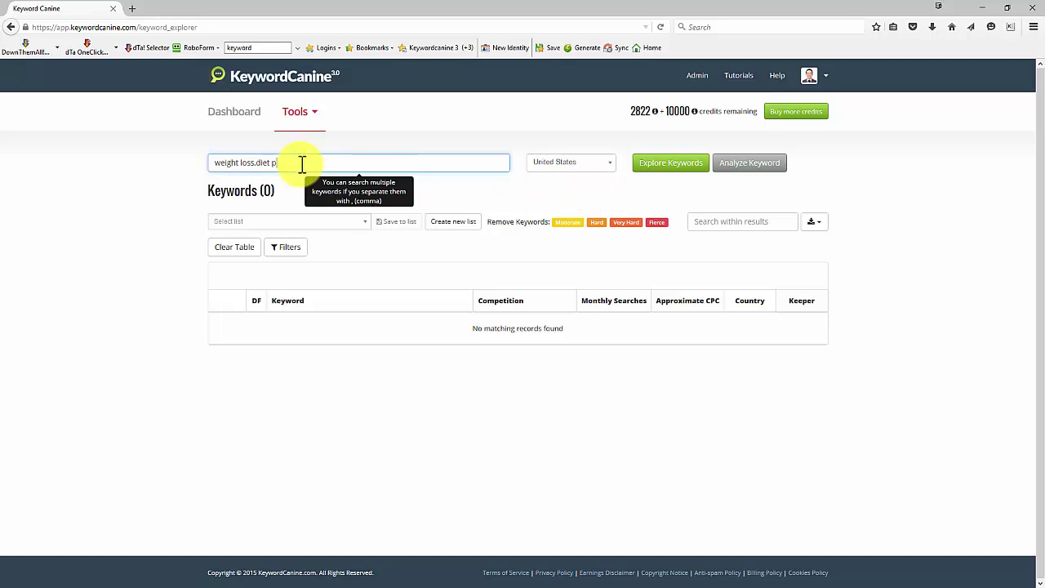
key("BackSpace")
key("BackSpace")
key("BackSpace")
key("BackSpace")
key("BackSpace")
key("BackSpace")
key("BackSpace")
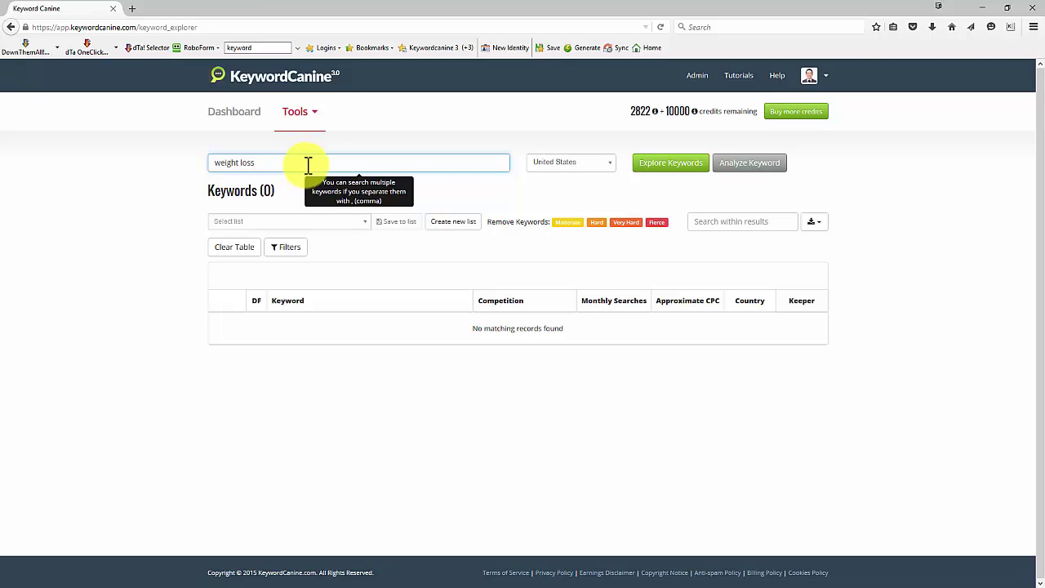
- Explore keywords related to "weight loss" for the United States
left_click(671, 168)
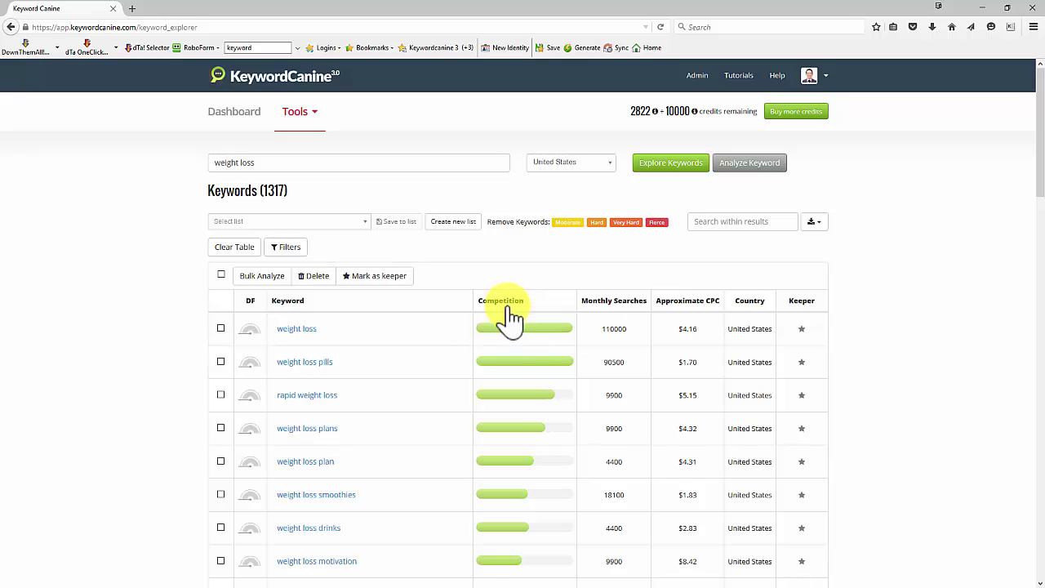
mouse_move(510, 339)
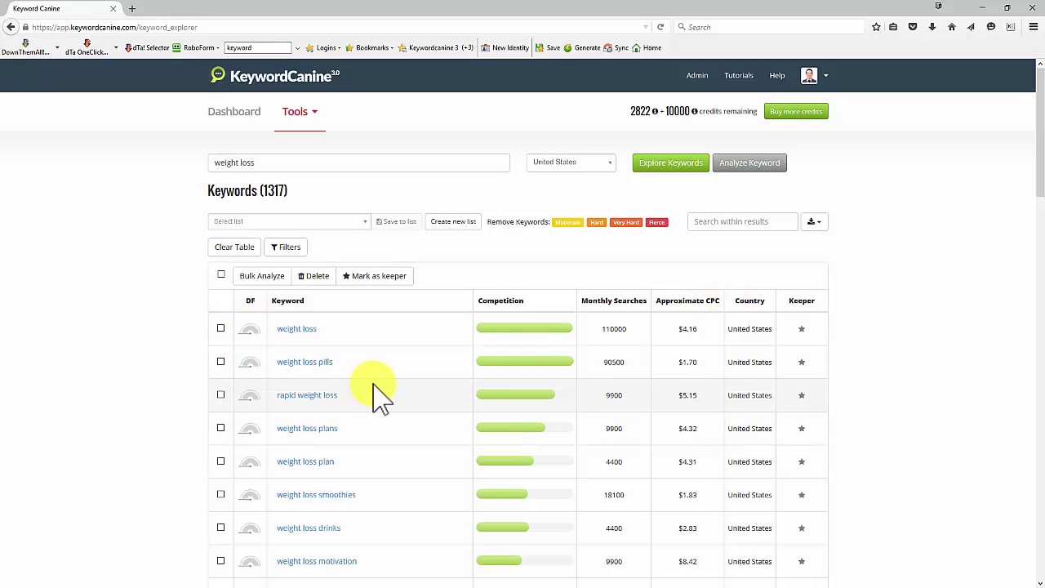
- Filter the keyword results to monthly searches of more than or equal to 1000
left_click(291, 250)
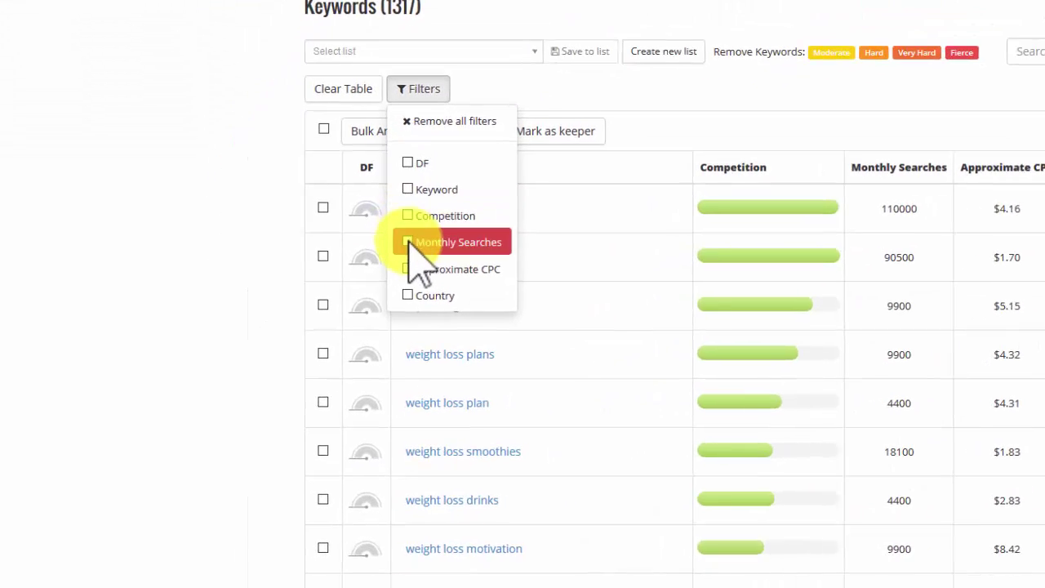
left_click(433, 221)
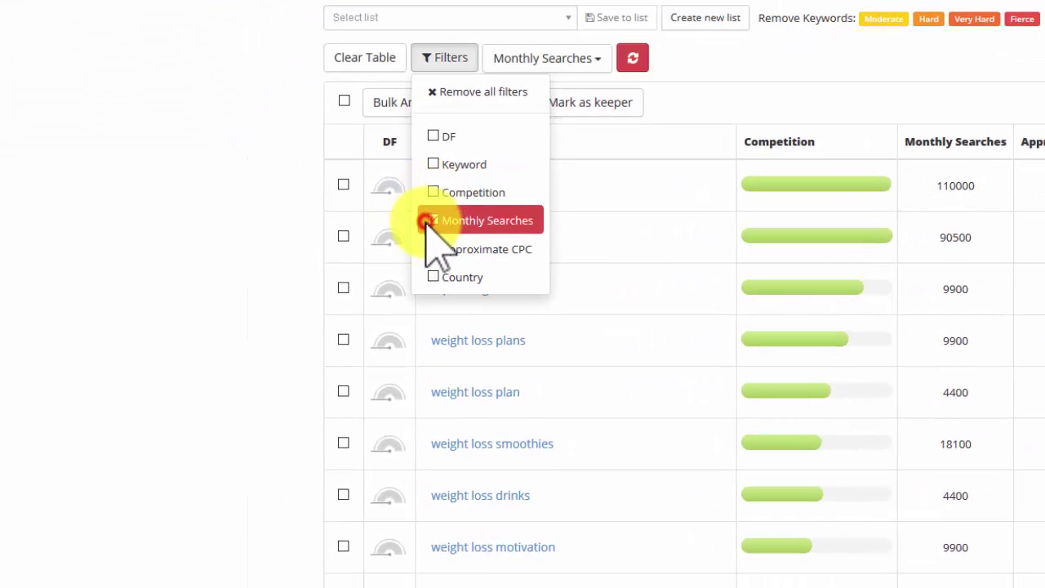
left_click(592, 67)
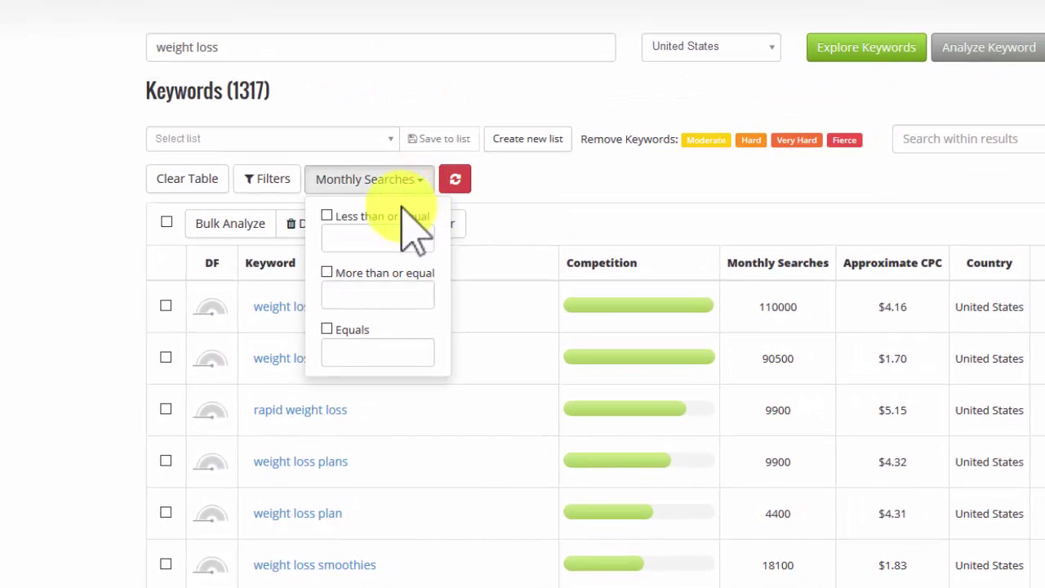
left_click(345, 290)
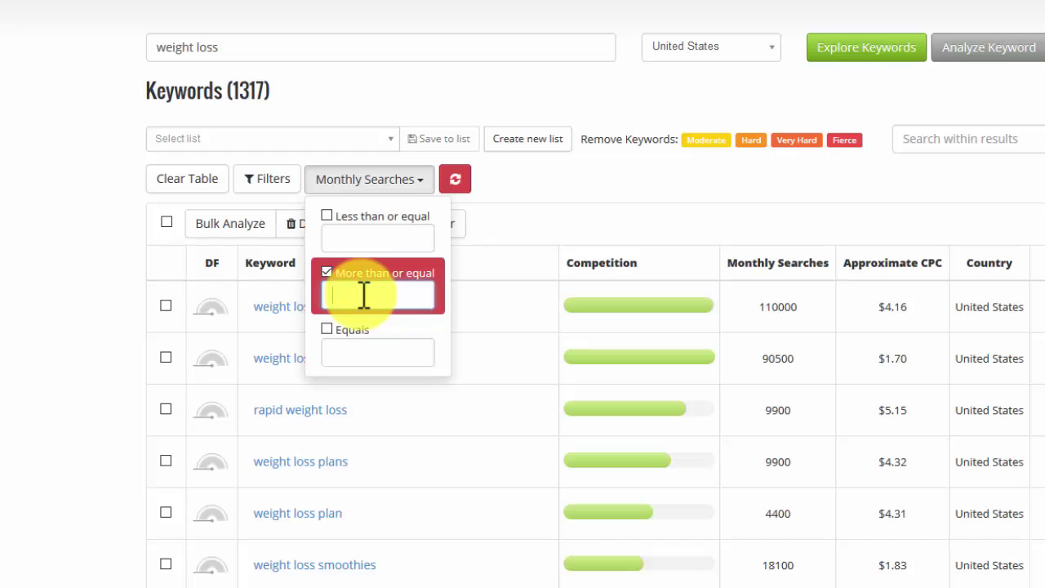
type("1000")
left_click(456, 181)
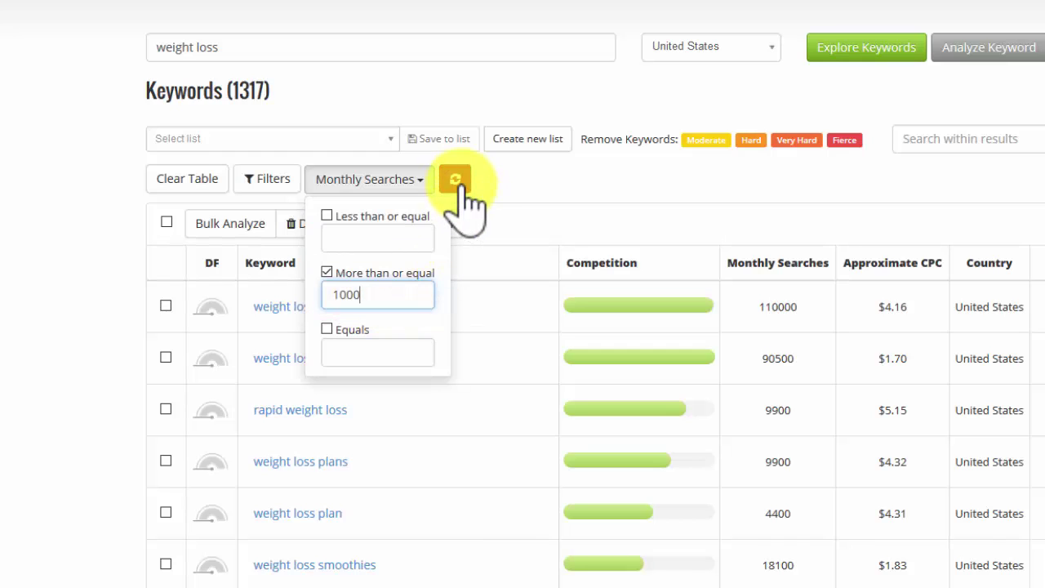
left_click(457, 183)
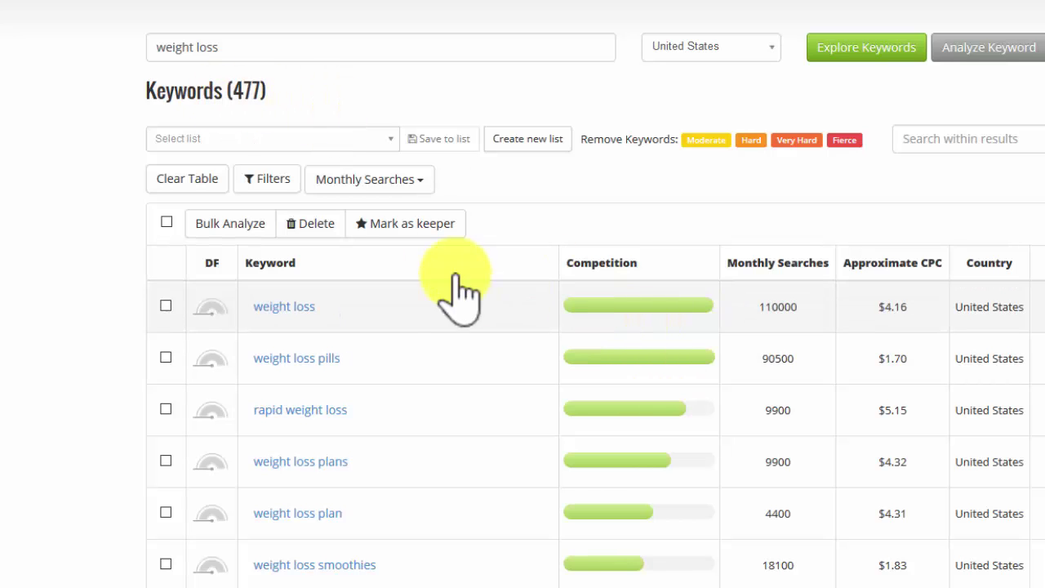
- Add a Competition filter of more than or equal to 40 and apply it to the keyword results
left_click(278, 178)
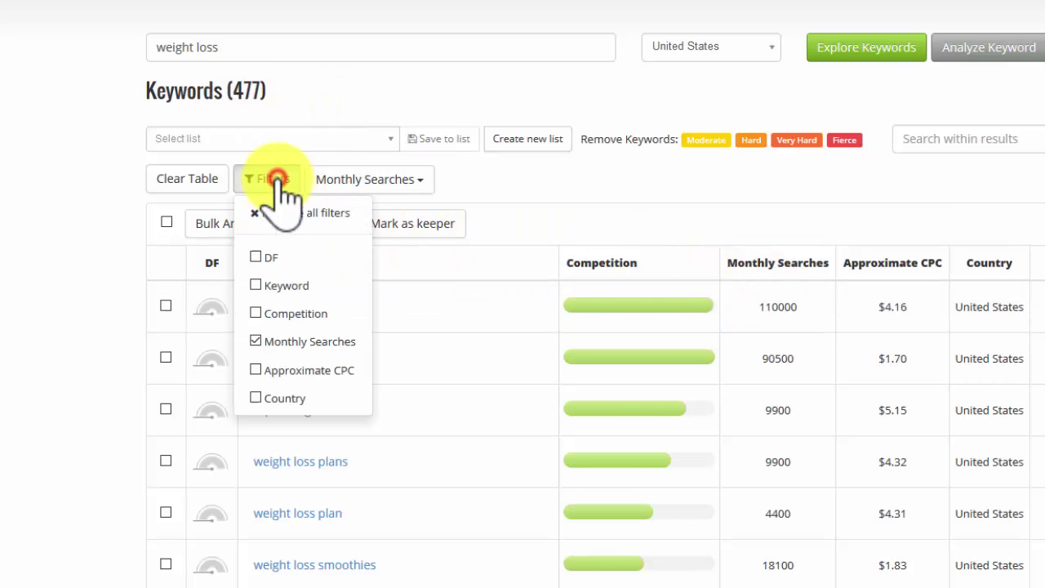
left_click(257, 314)
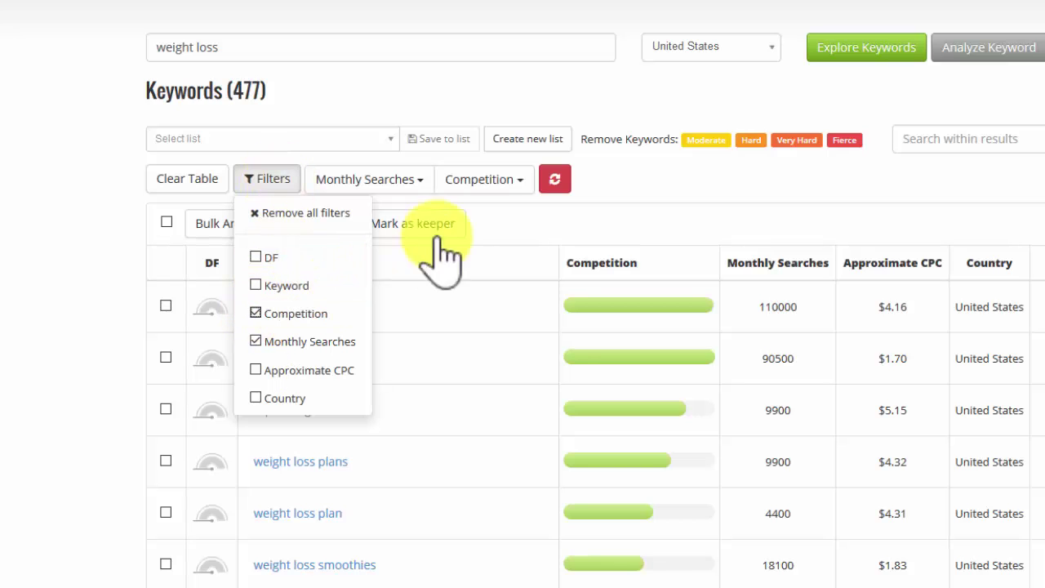
left_click(513, 188)
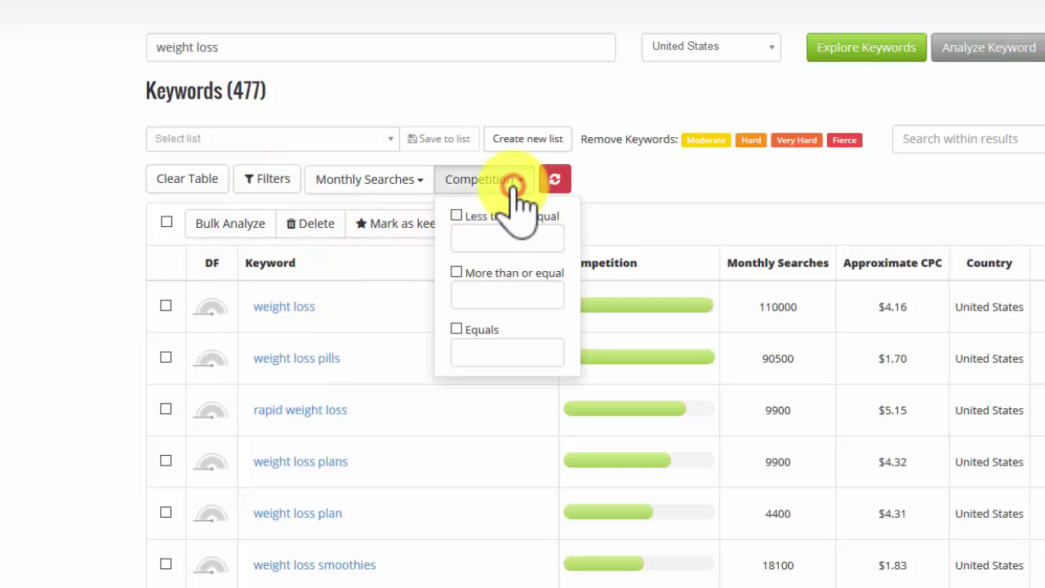
left_click(455, 273)
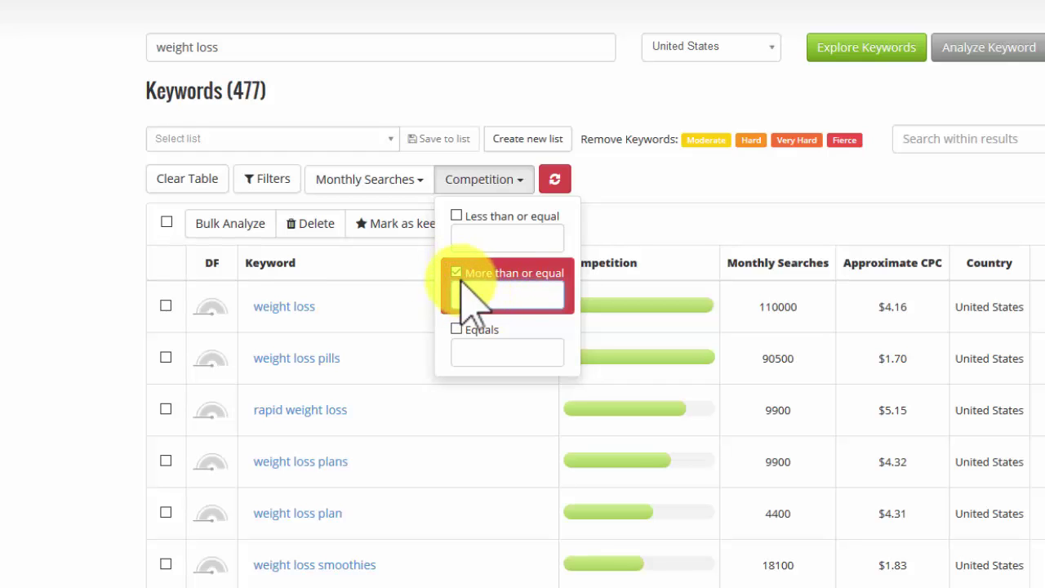
left_click(456, 273)
left_click(668, 193)
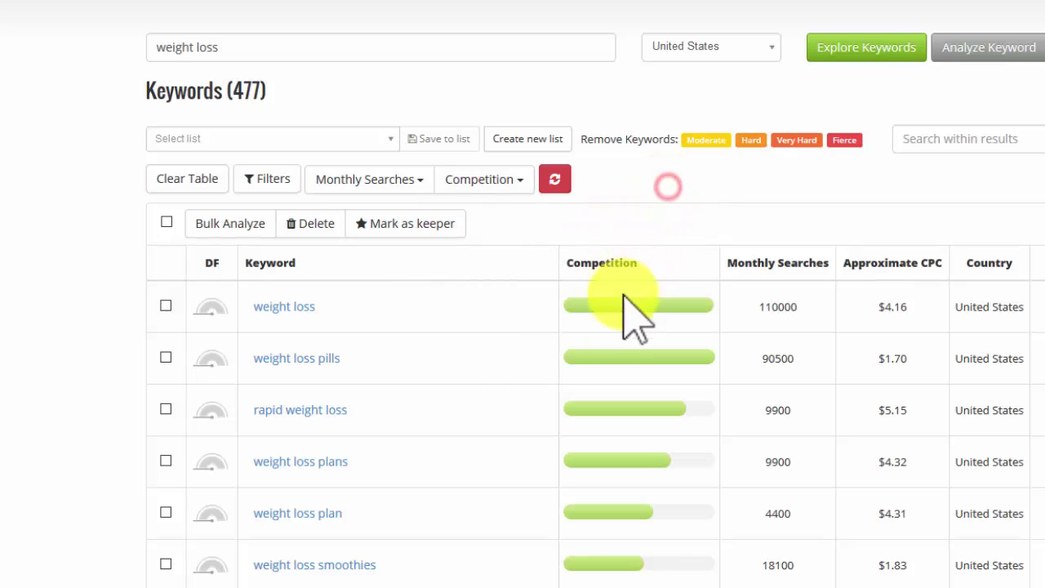
mouse_move(599, 310)
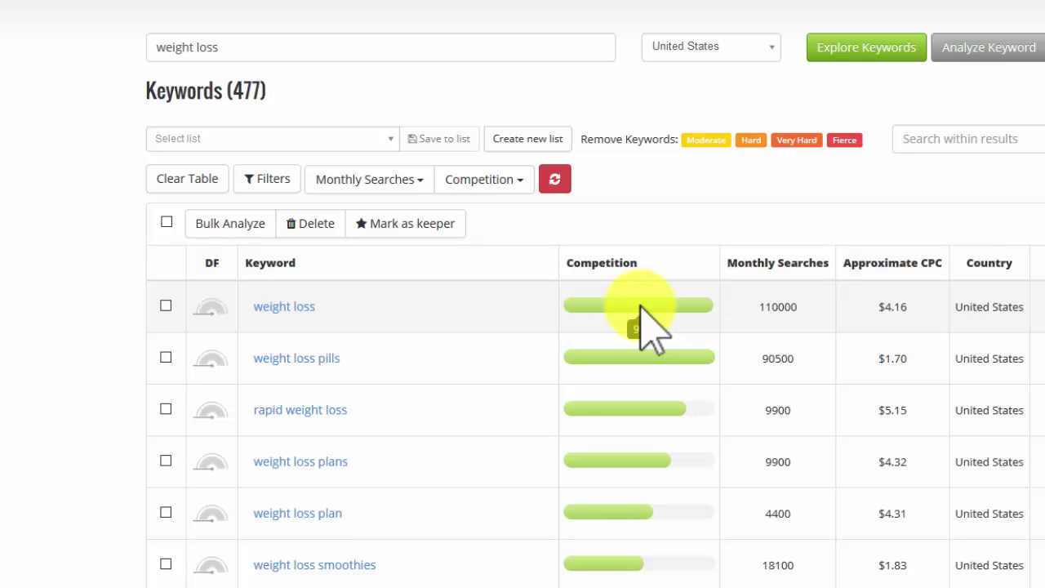
left_click(490, 180)
left_click(455, 271)
left_click(485, 292)
type("40")
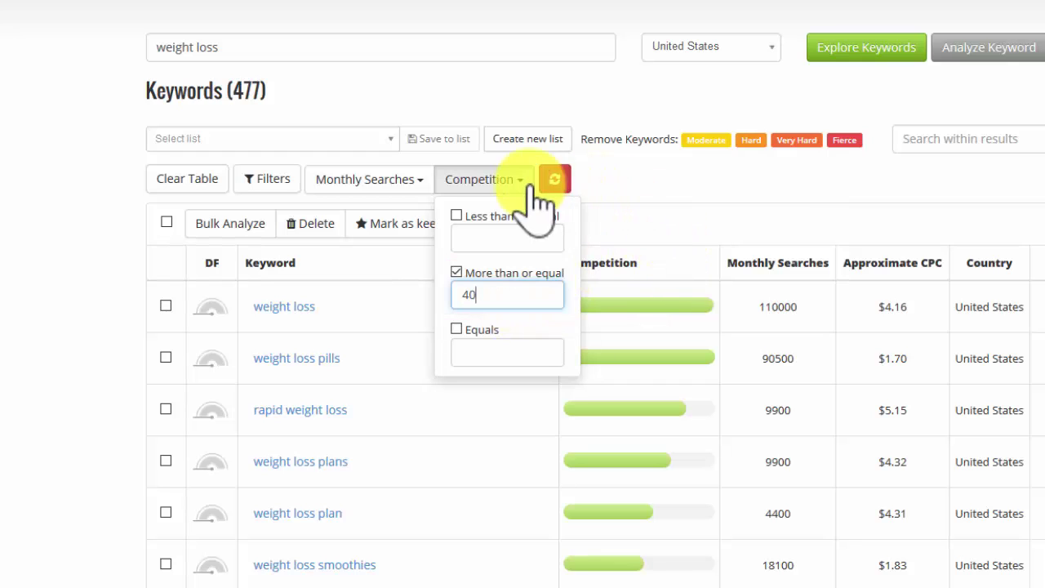
left_click(556, 181)
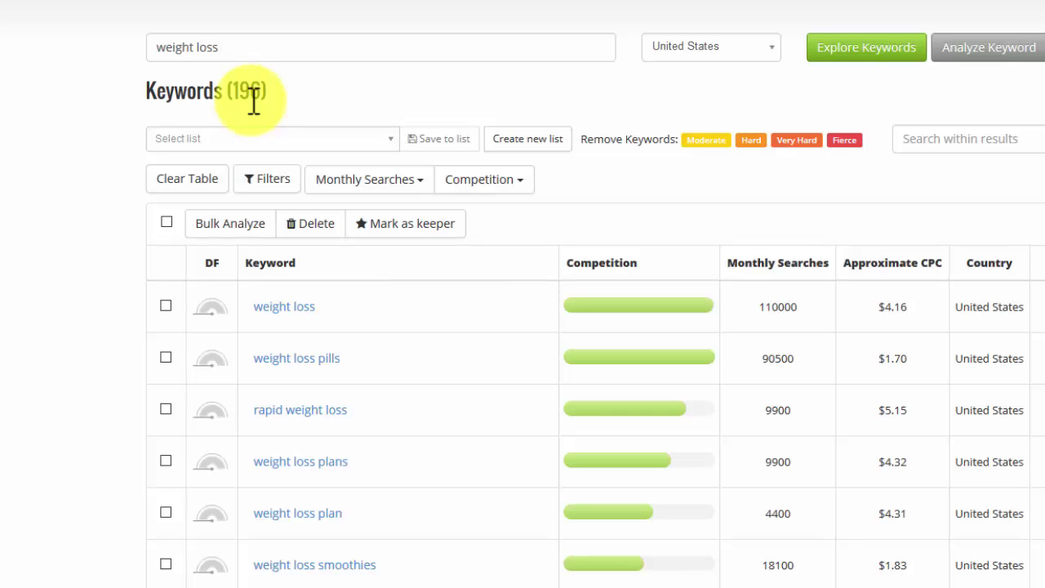
- Add an Approximate CPC filter of more than or equal to 2.00 and apply it to the keyword results
left_click(271, 186)
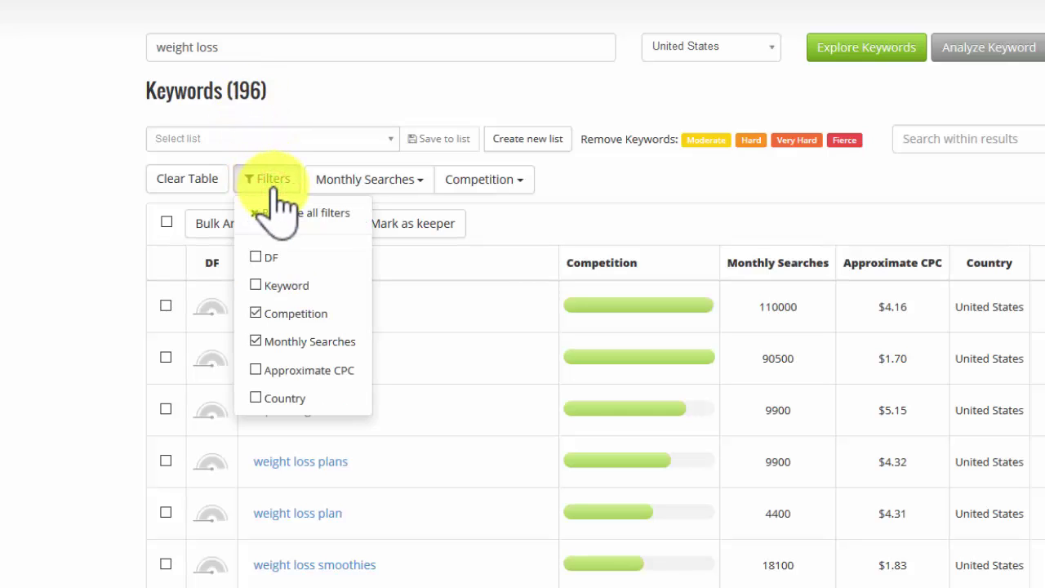
left_click(255, 370)
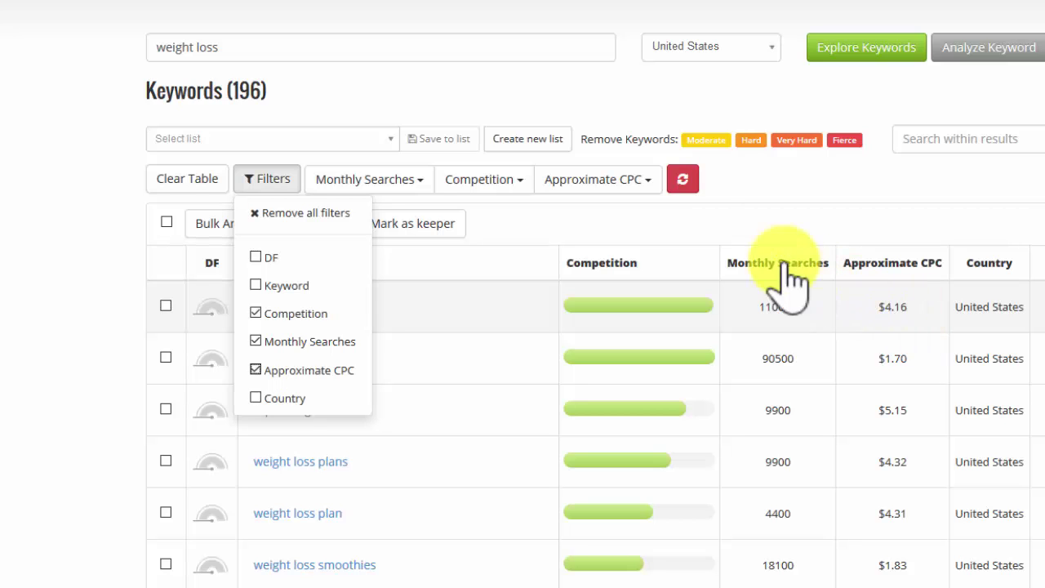
left_click(628, 182)
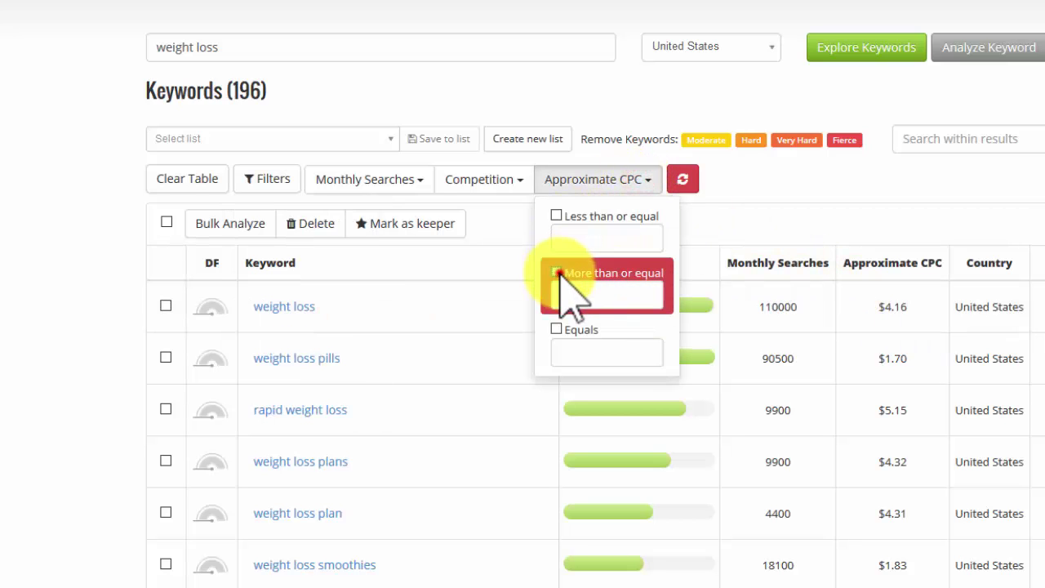
left_click(596, 296)
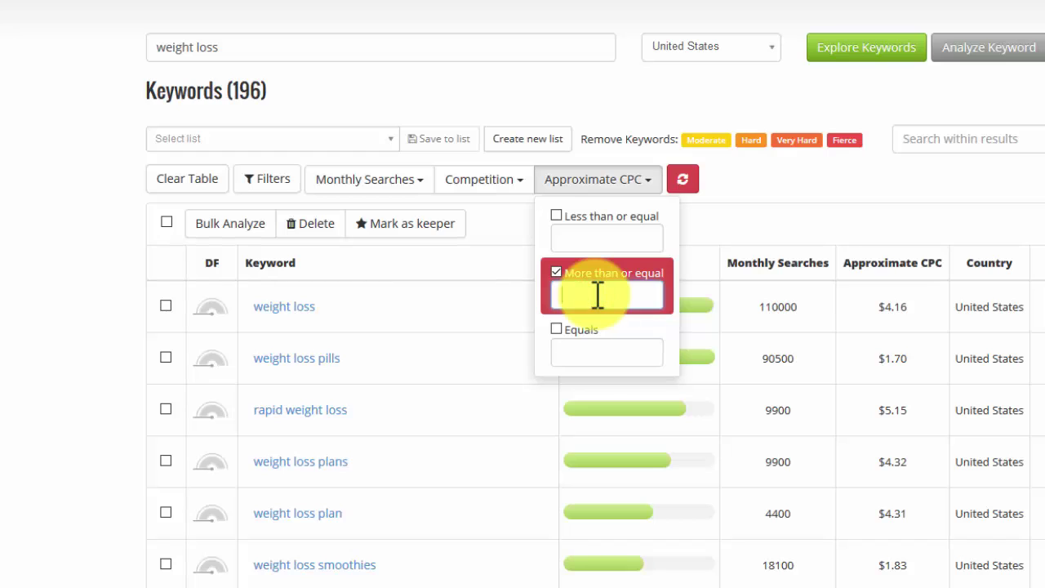
type("2.00")
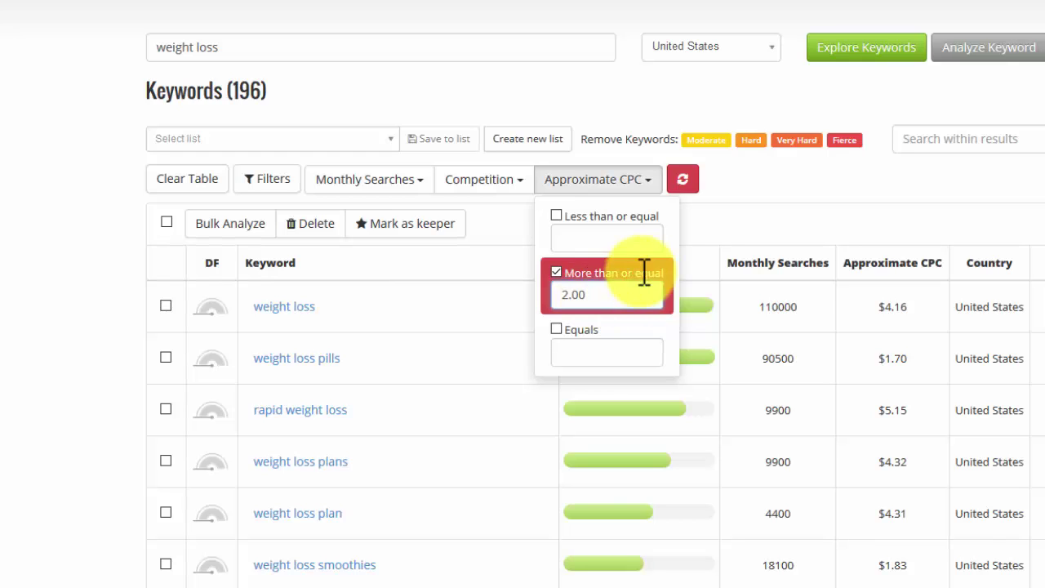
left_click(683, 179)
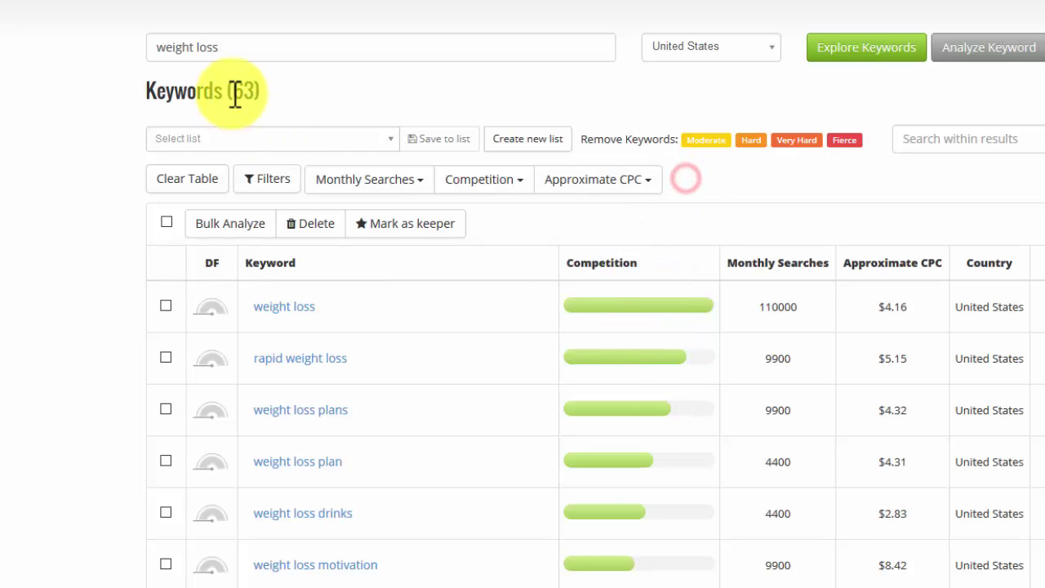
- Check the keyword count and review the Monthly Searches, Competition and Approximate CPC filter settings
left_click_drag(231, 94, 253, 94)
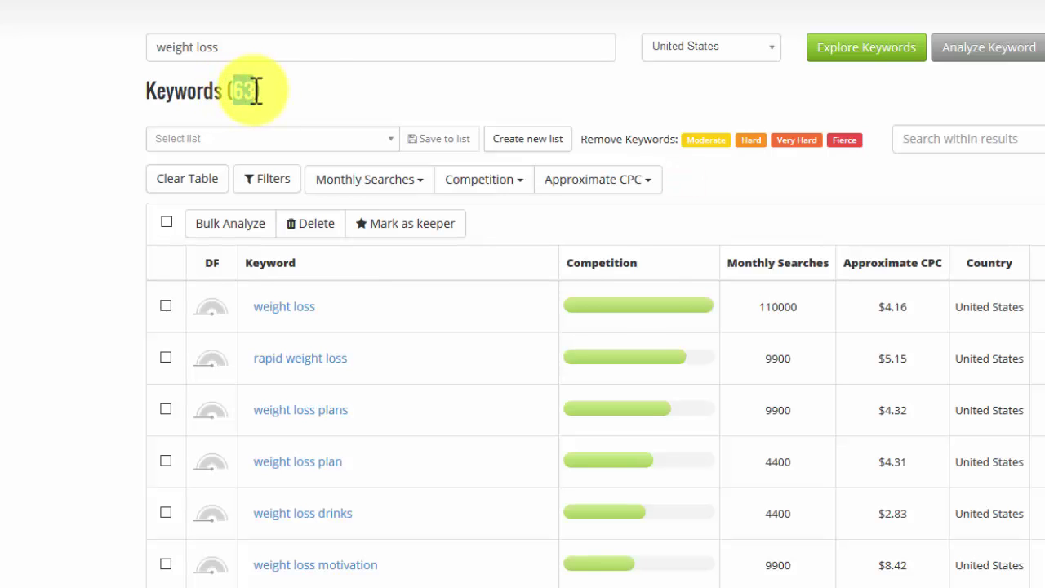
left_click(419, 181)
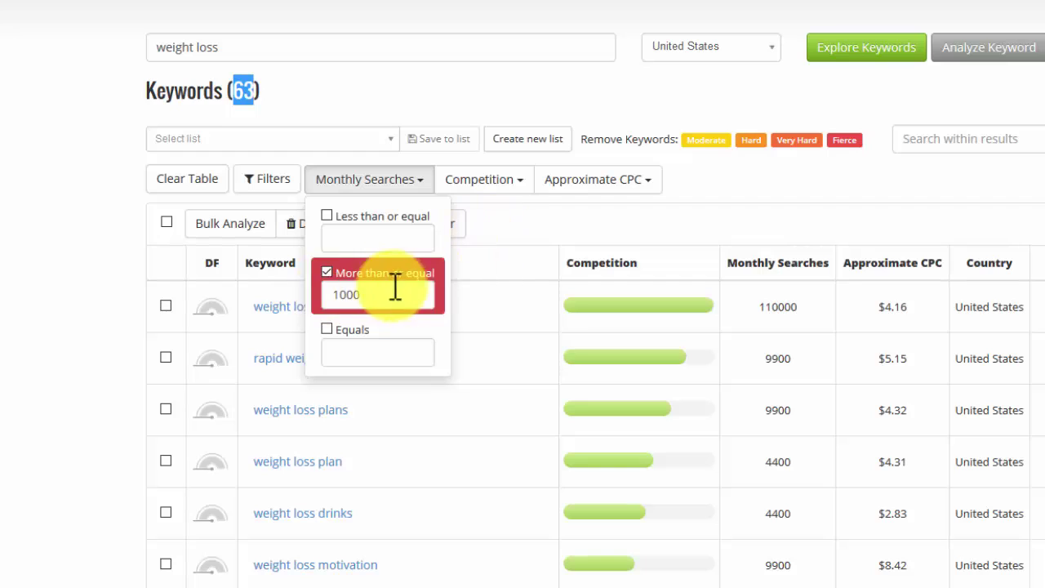
left_click(523, 183)
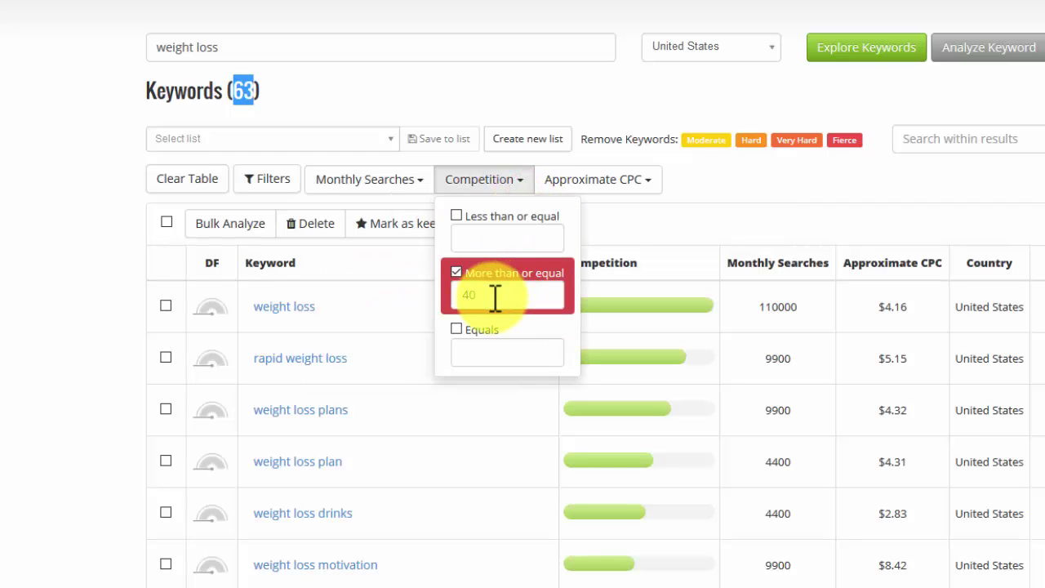
left_click(642, 183)
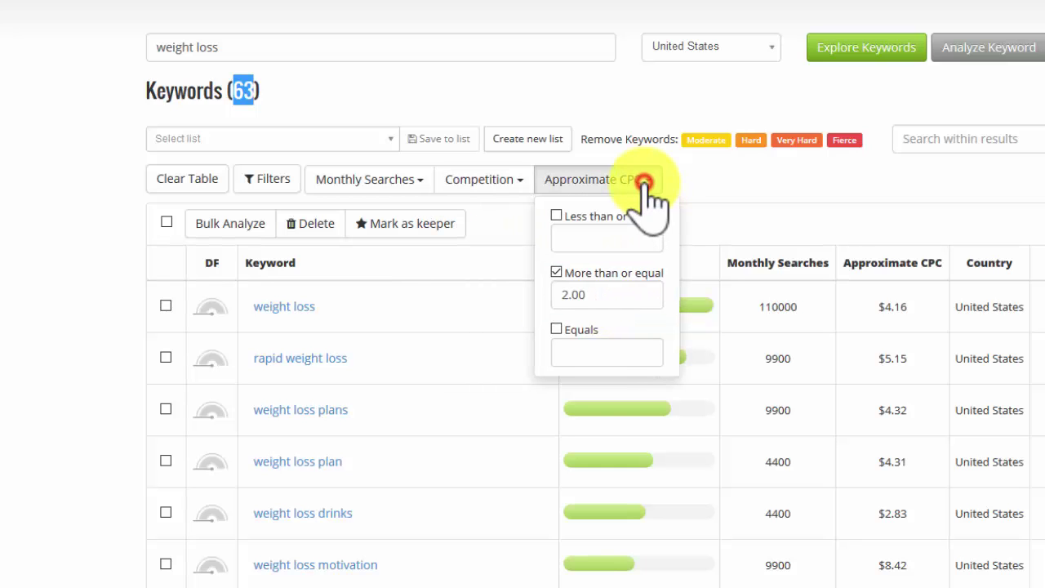
left_click(765, 186)
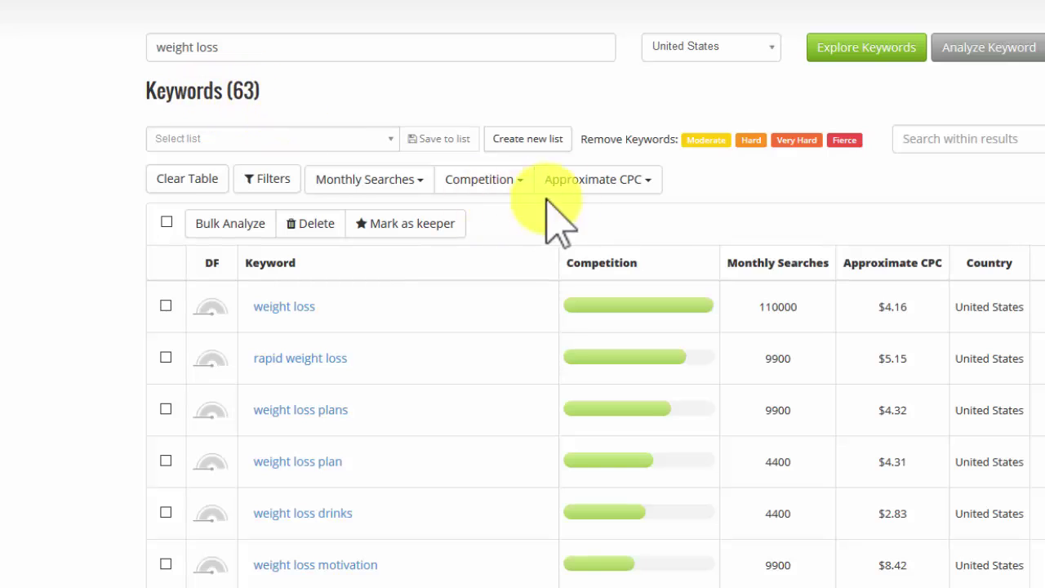
- Add a Keyword filter that excludes keywords containing "free" and apply it to the results
left_click(269, 182)
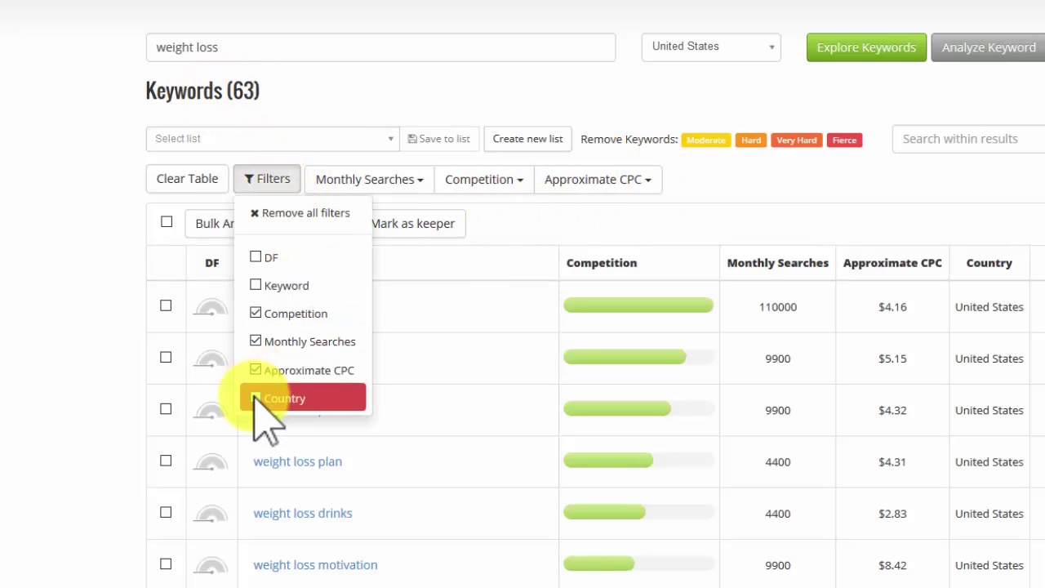
left_click(266, 288)
left_click(702, 181)
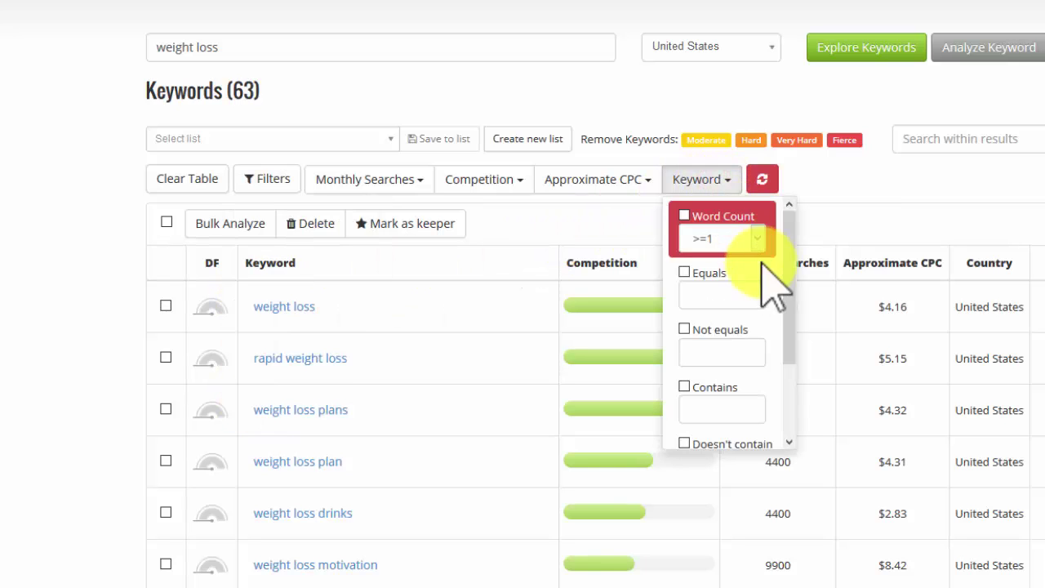
scroll(791, 323, "down", 2)
left_click(694, 380)
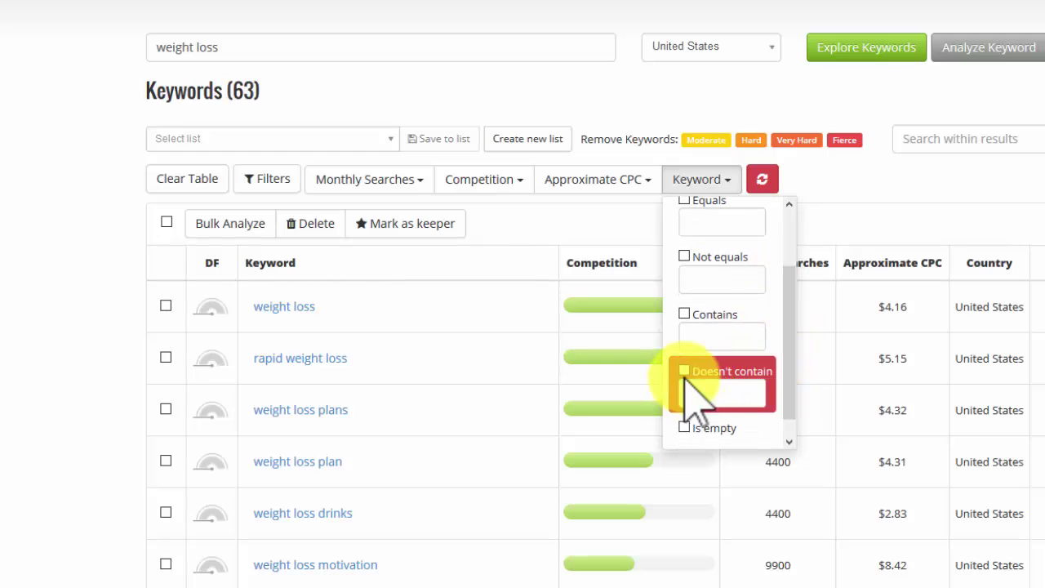
left_click(697, 390)
type("free")
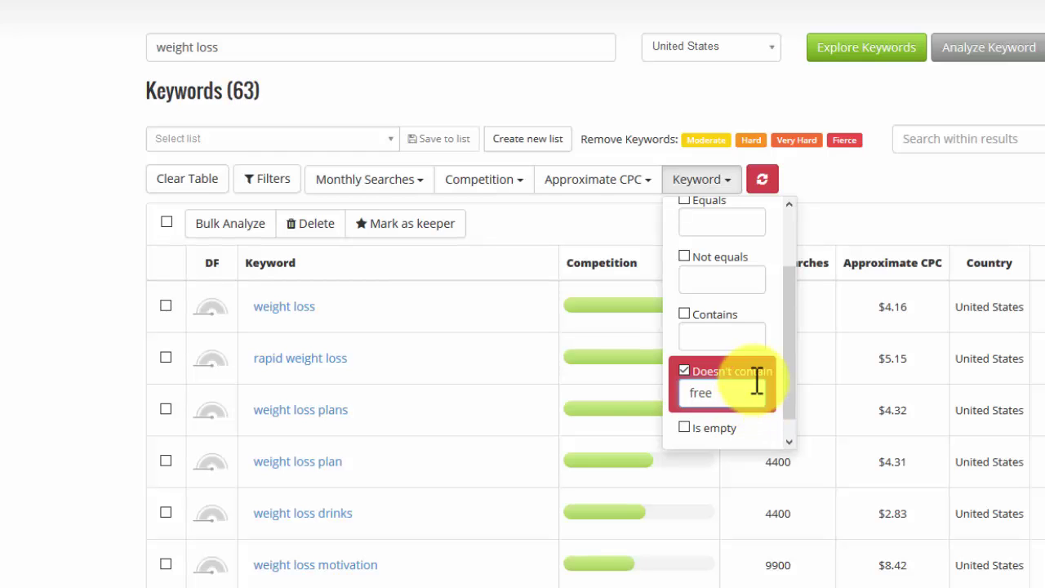
left_click(766, 181)
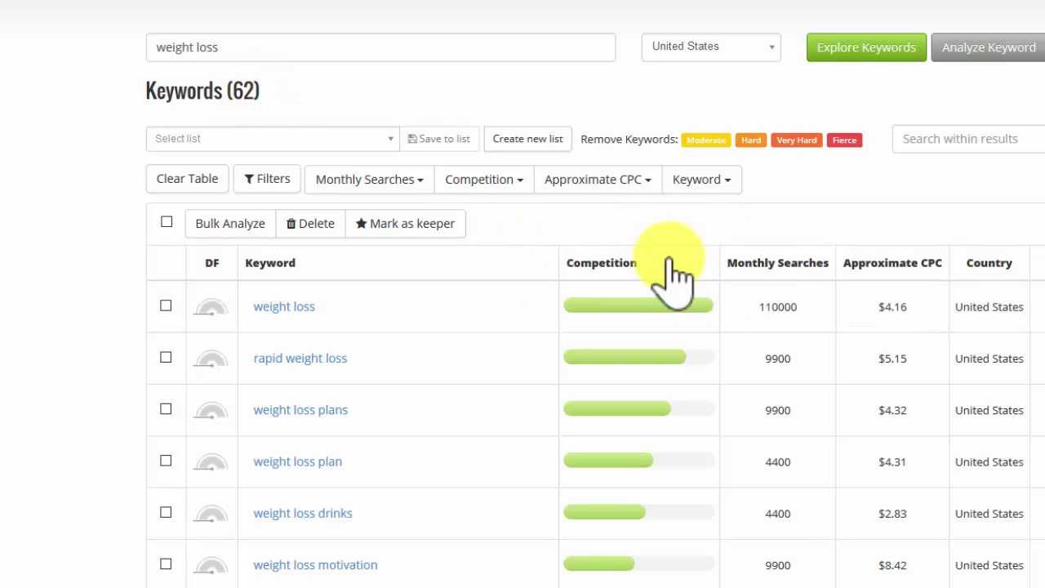
- Select all keywords in the filtered results and run Bulk Analyze on them
left_click(166, 307)
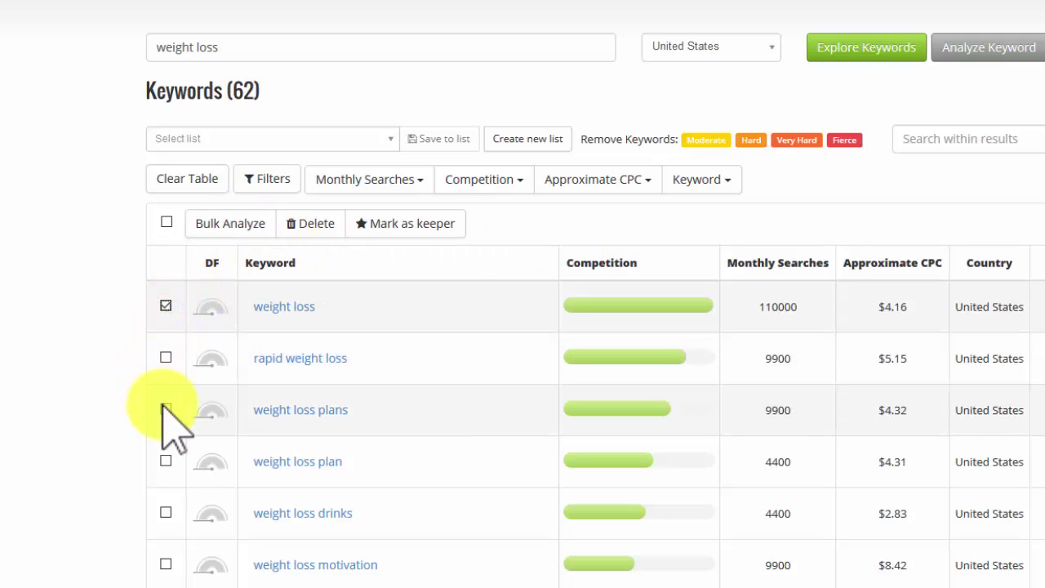
left_click(164, 409)
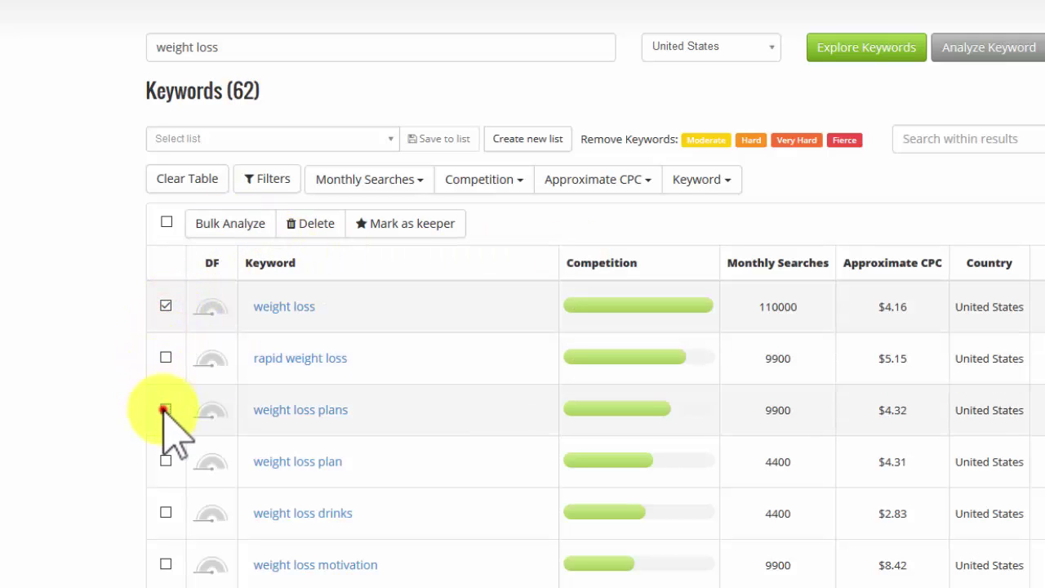
left_click(167, 223)
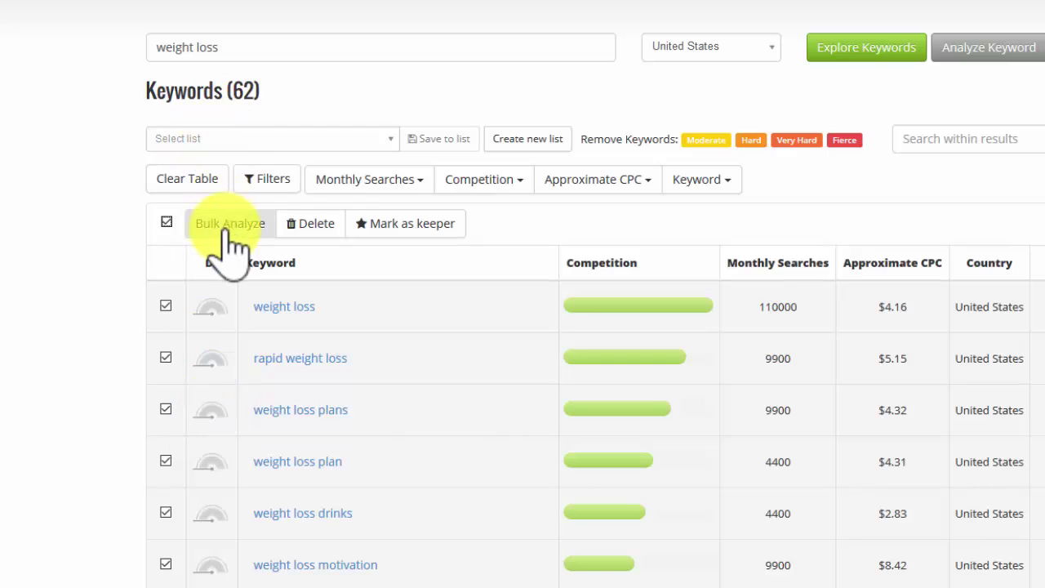
left_click(167, 222)
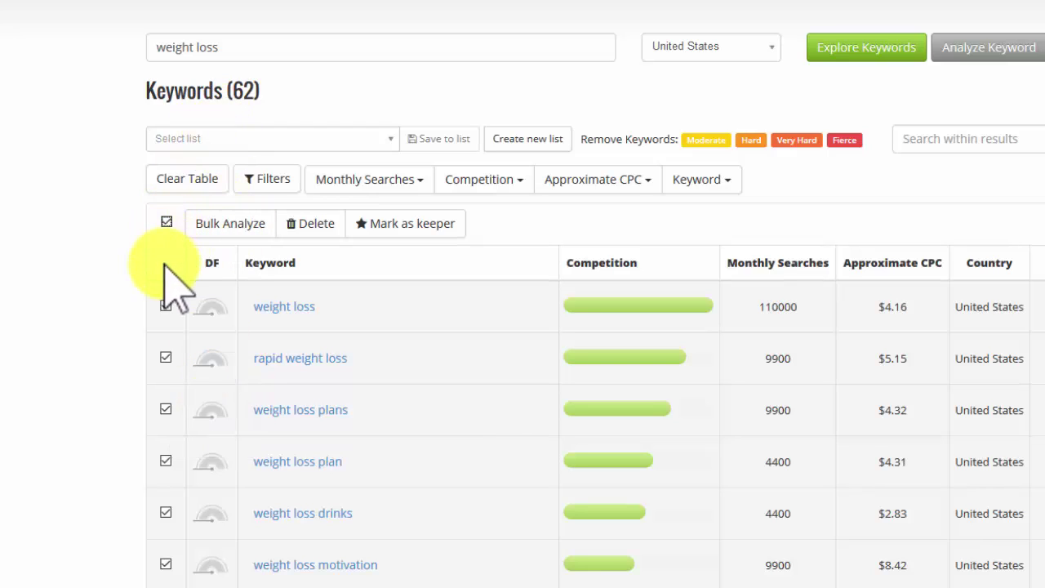
left_click(237, 226)
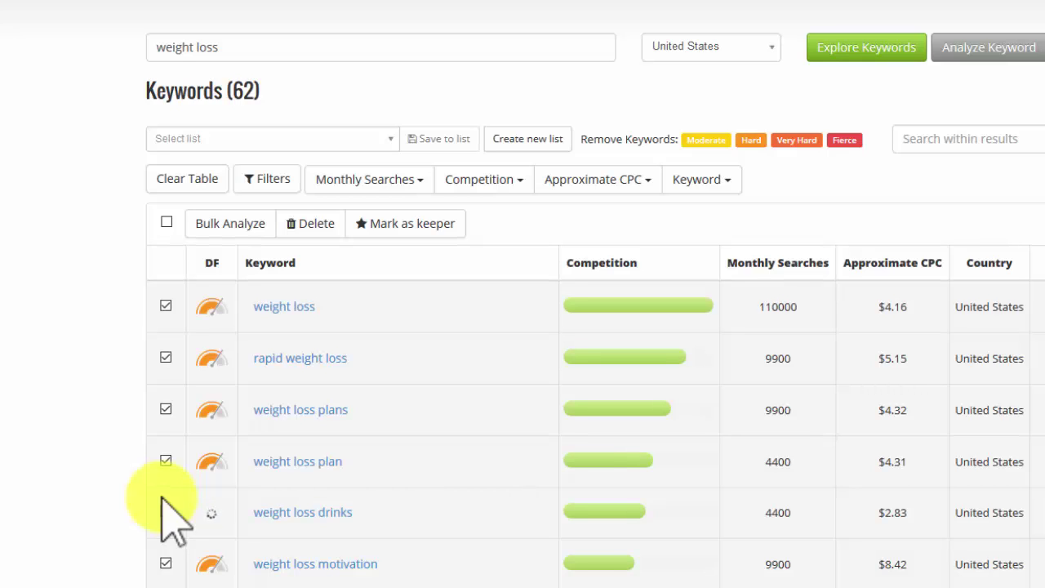
- Examine the difficulty ratings of the analyzed keywords throughout the results table
mouse_move(209, 371)
mouse_move(191, 296)
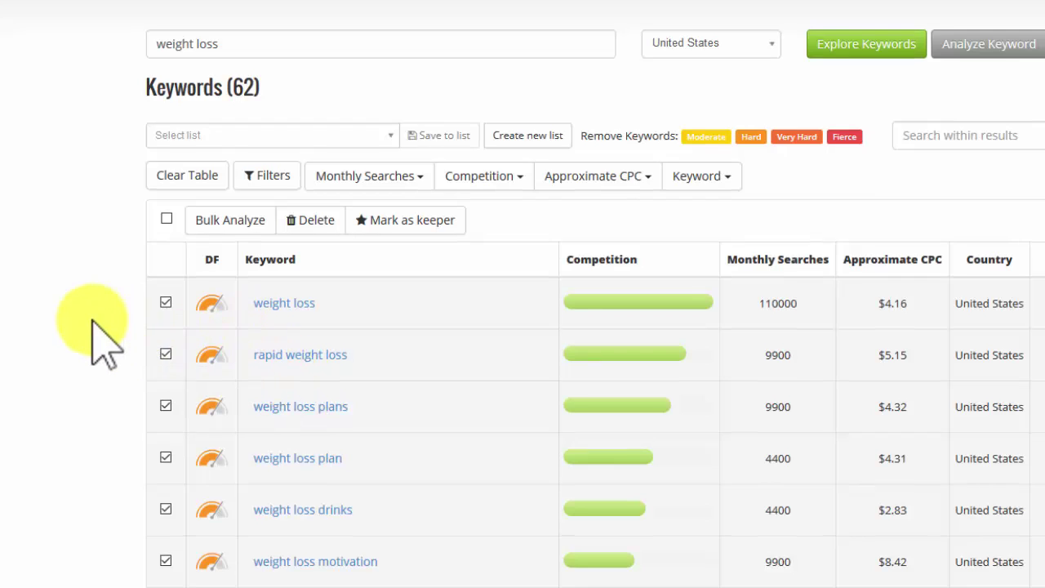
scroll(93, 327, "down", 5)
scroll(93, 327, "down", 1)
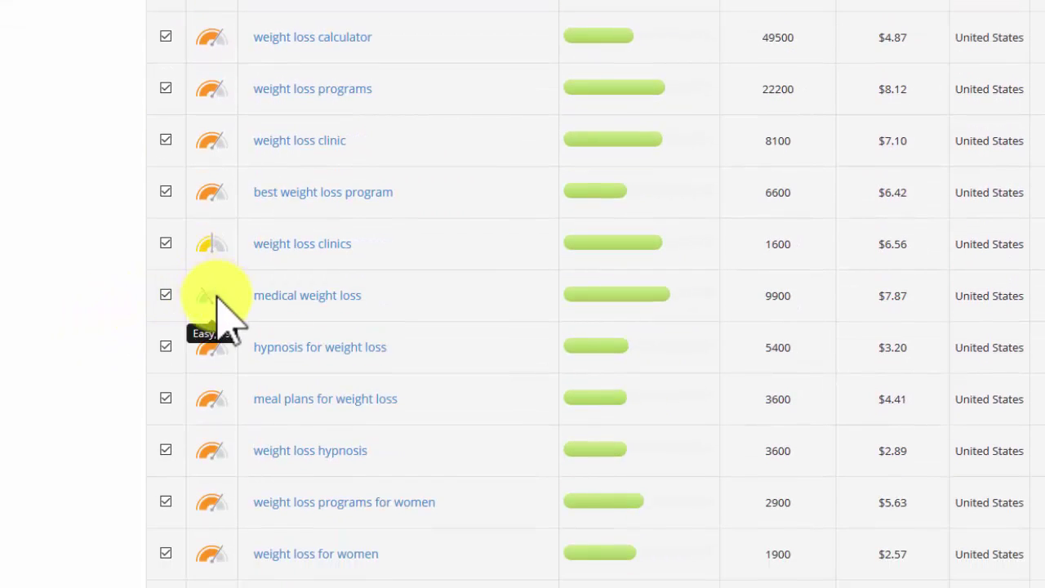
scroll(208, 445, "down", 3)
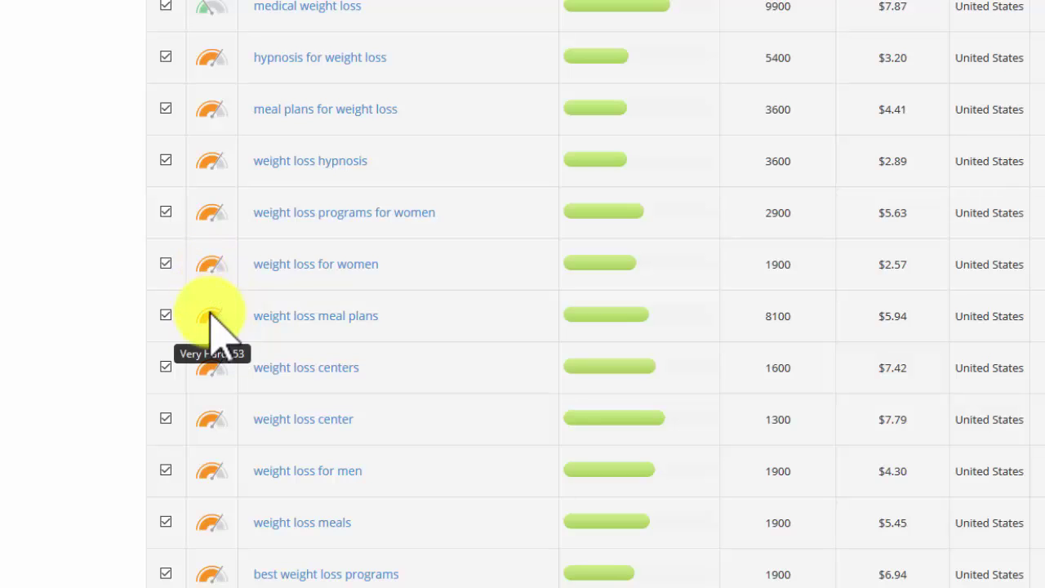
scroll(209, 377, "down", 3)
scroll(209, 378, "down", 2)
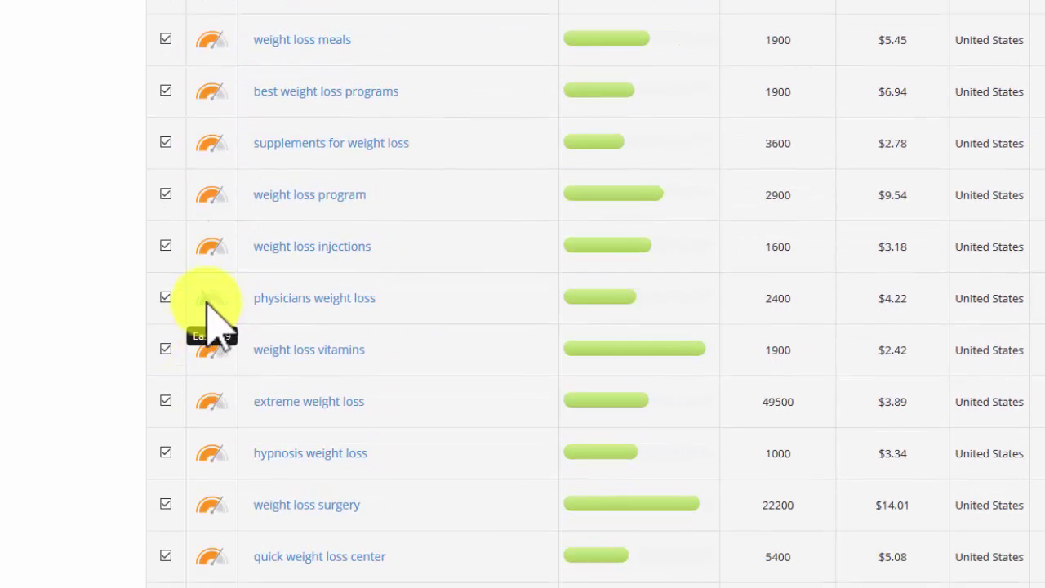
scroll(215, 392, "down", 3)
scroll(214, 428, "down", 6)
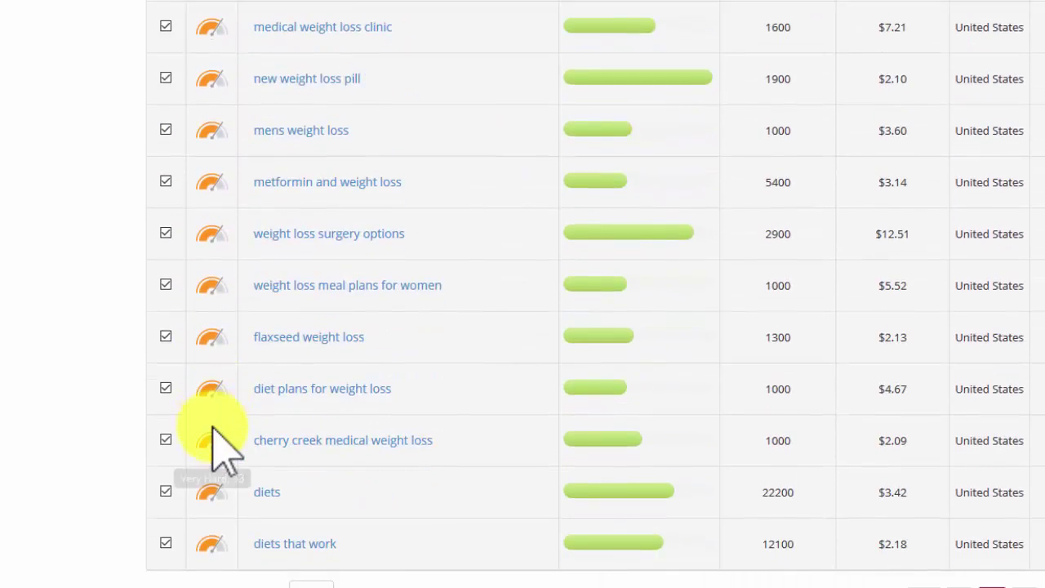
scroll(222, 490, "up", 15)
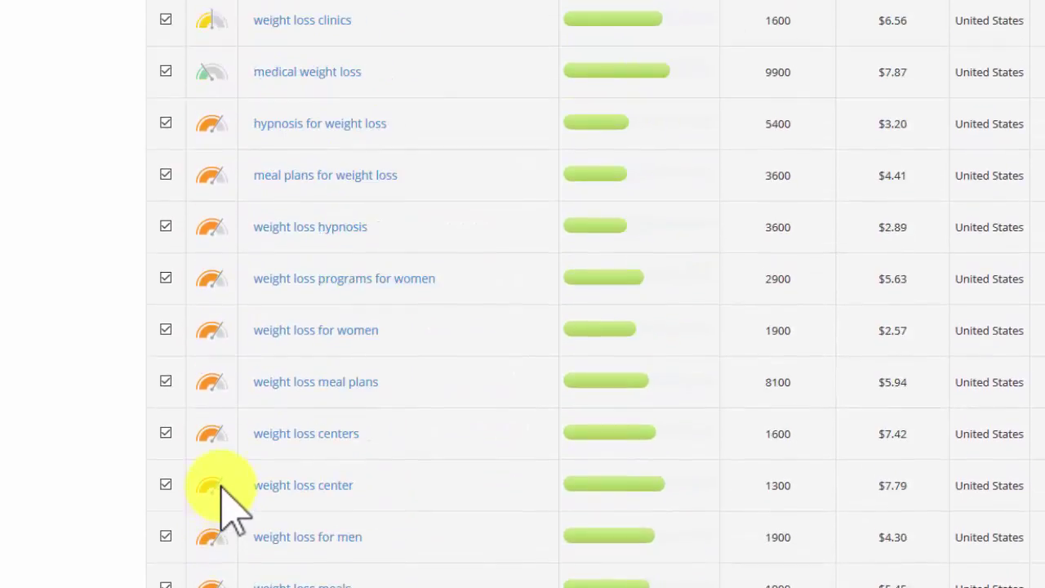
scroll(232, 506, "up", 2)
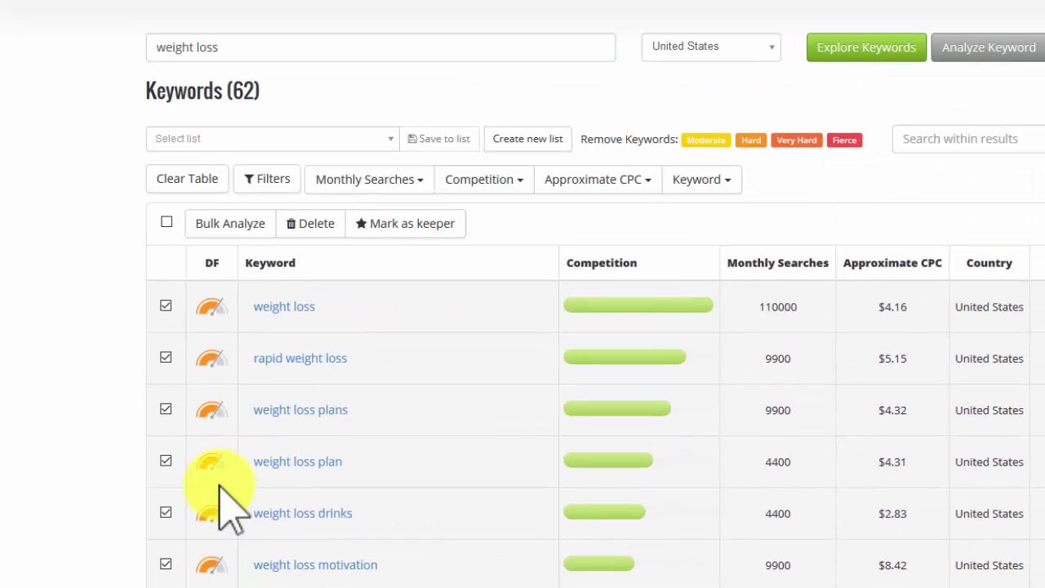
- Create a new keyword list named "Demo Weight Loss"
left_click(528, 141)
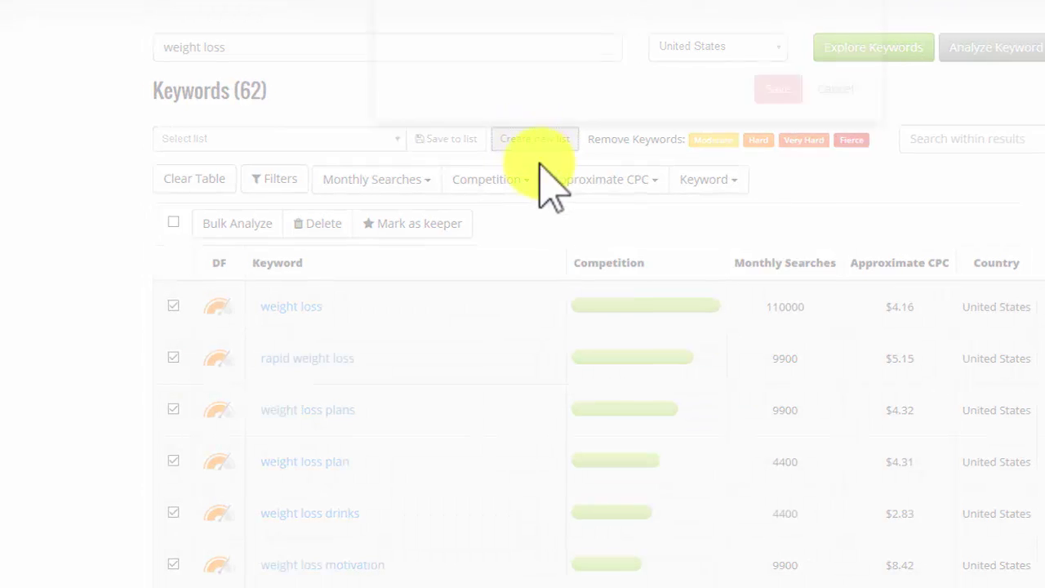
left_click(605, 62)
type("De")
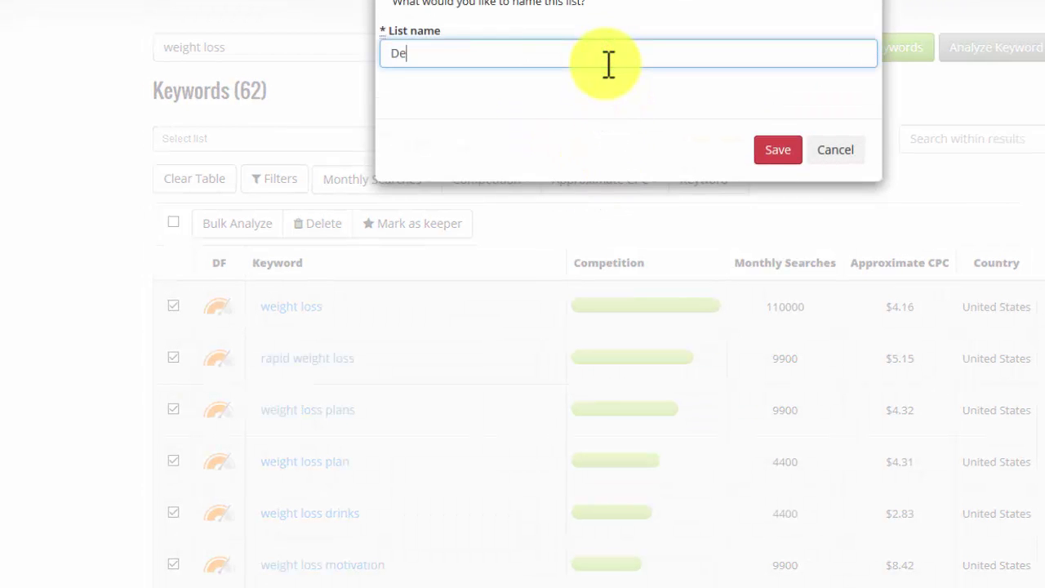
type("mo Weight Loss")
left_click(778, 149)
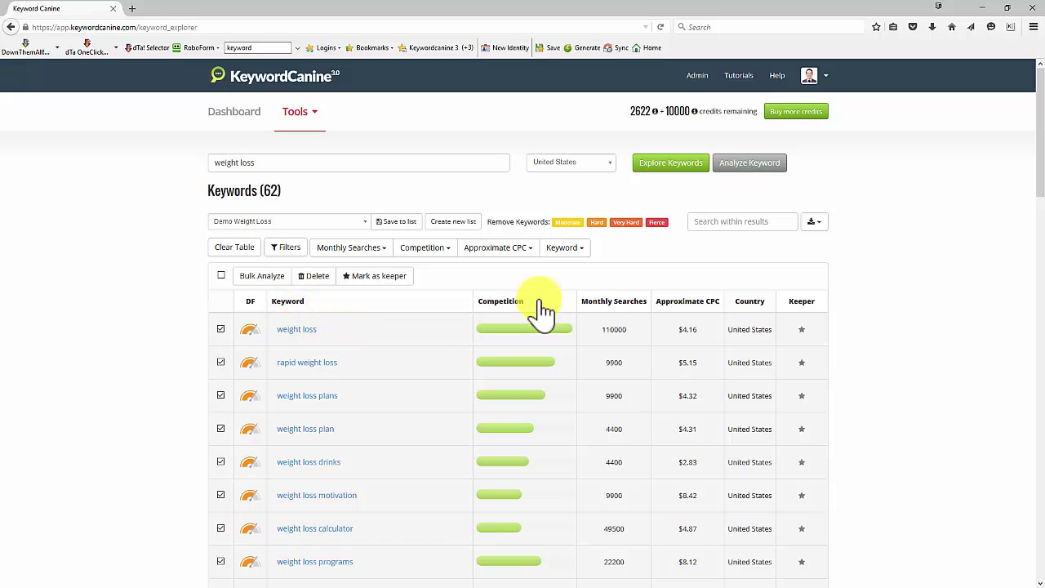
- Check which export formats are offered for the keyword results
left_click(820, 223)
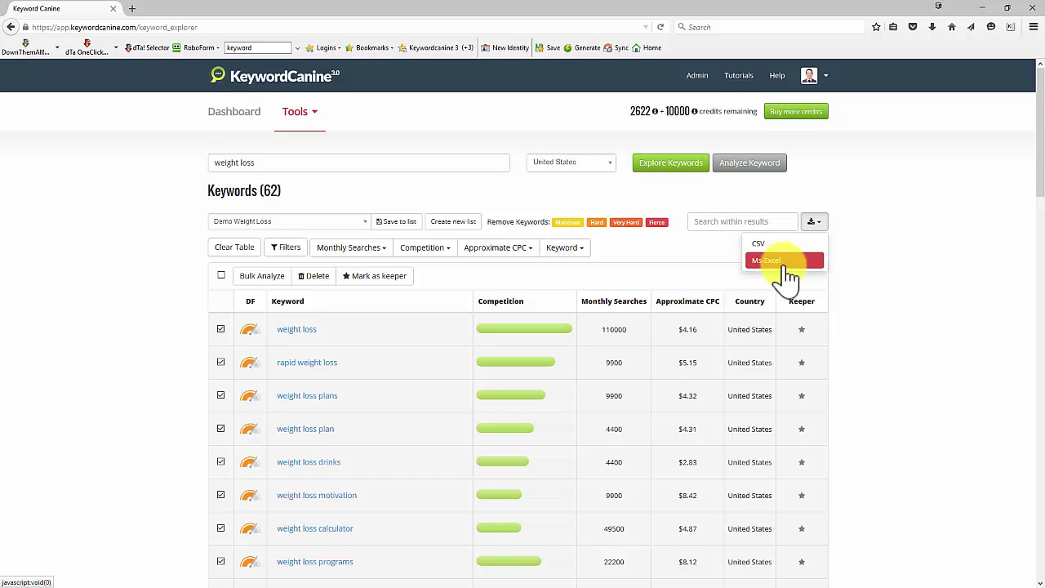
left_click(874, 243)
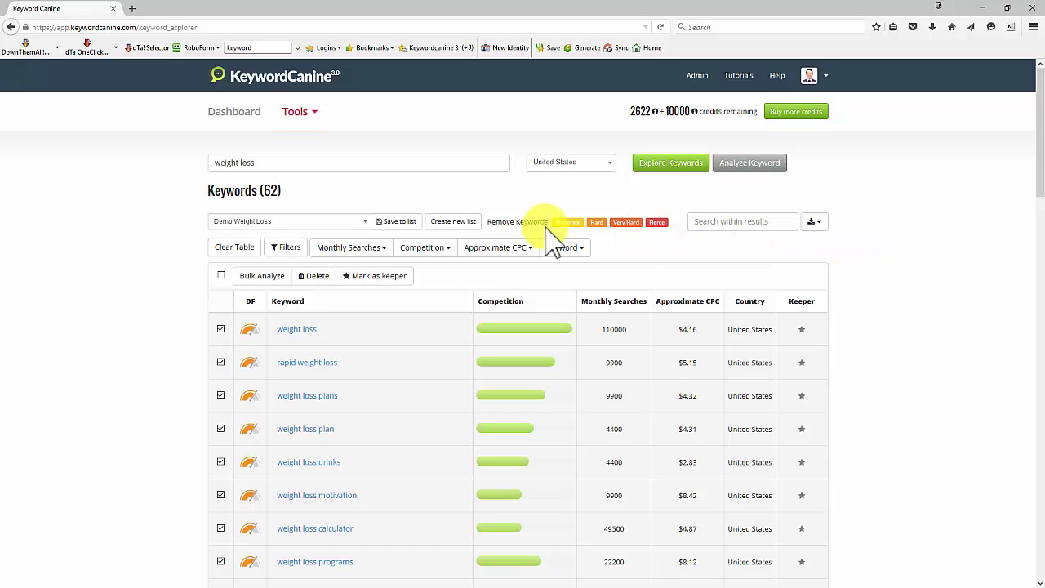
- Remove the keywords rated Fierce, Very Hard and Hard from the results
left_click(658, 224)
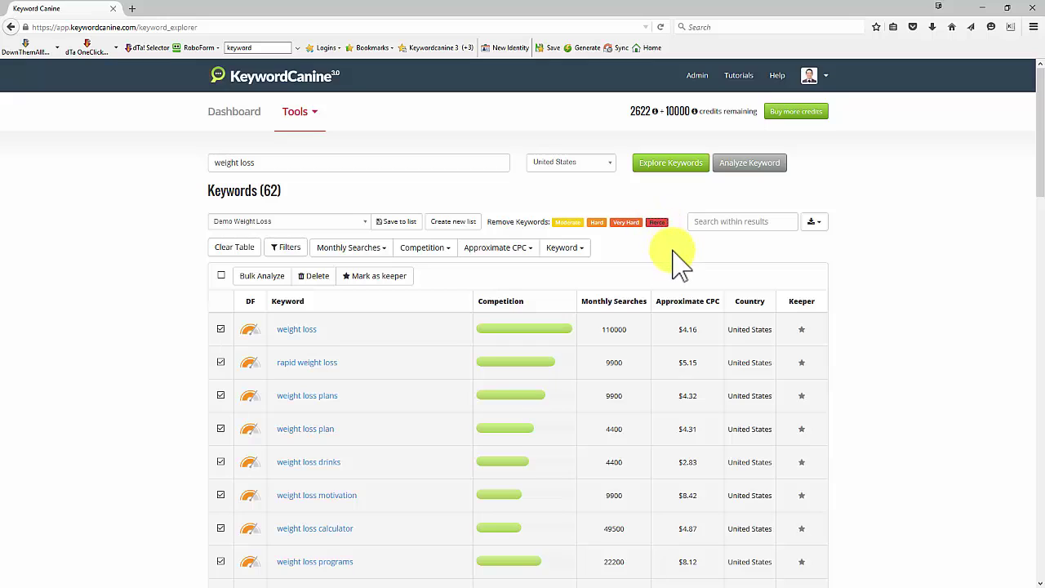
left_click(626, 222)
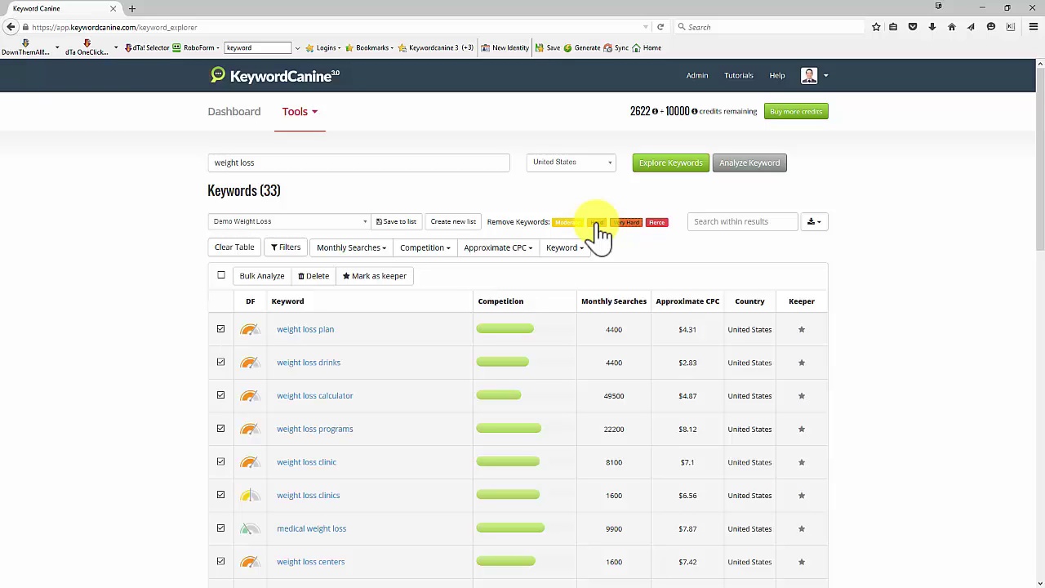
left_click(597, 224)
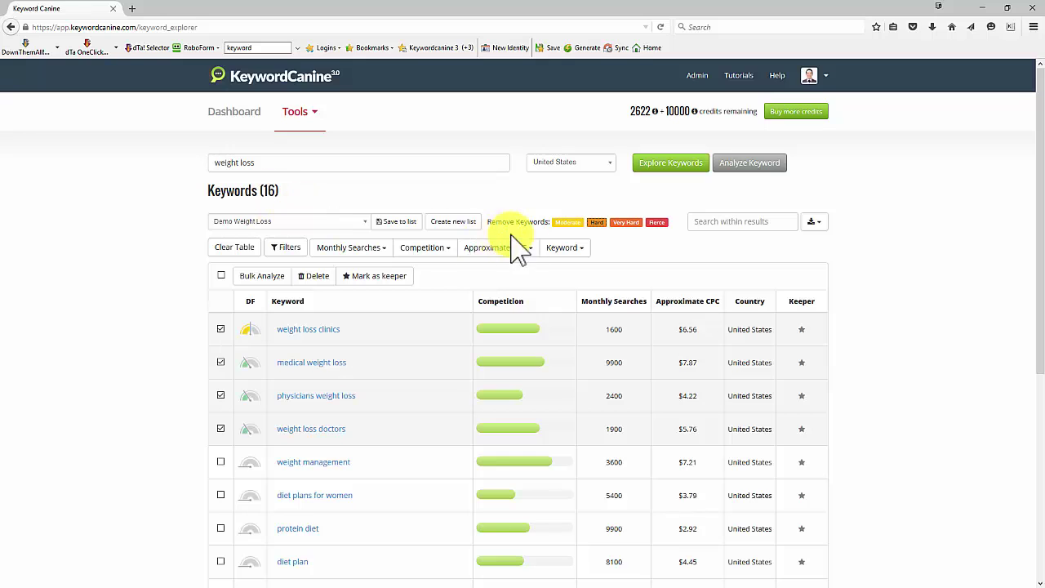
- Clear the newly analyzed remaining keywords of those rated Fierce, Very Hard and Hard
scroll(234, 451, "down", 3)
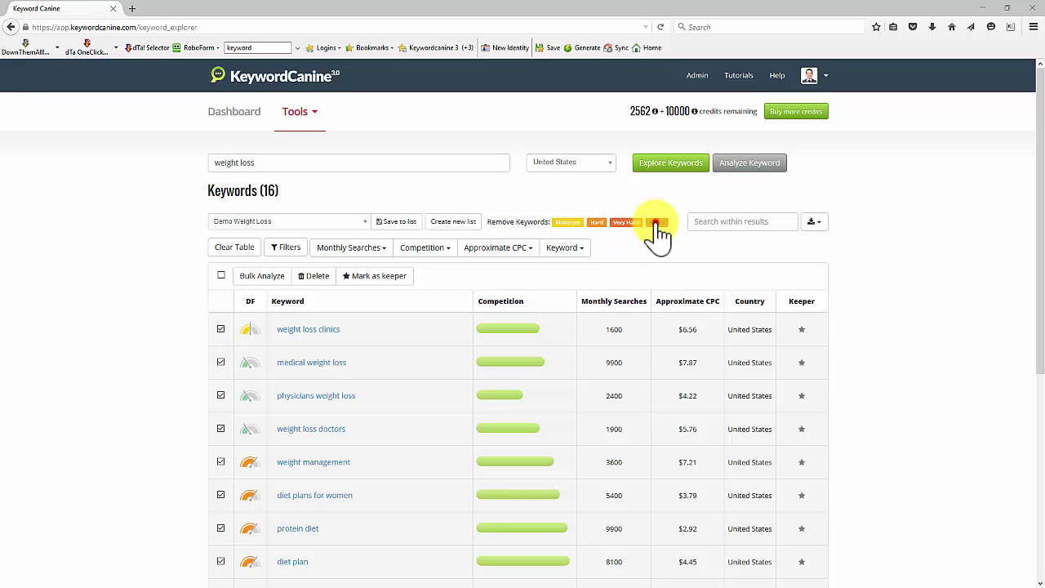
left_click(628, 222)
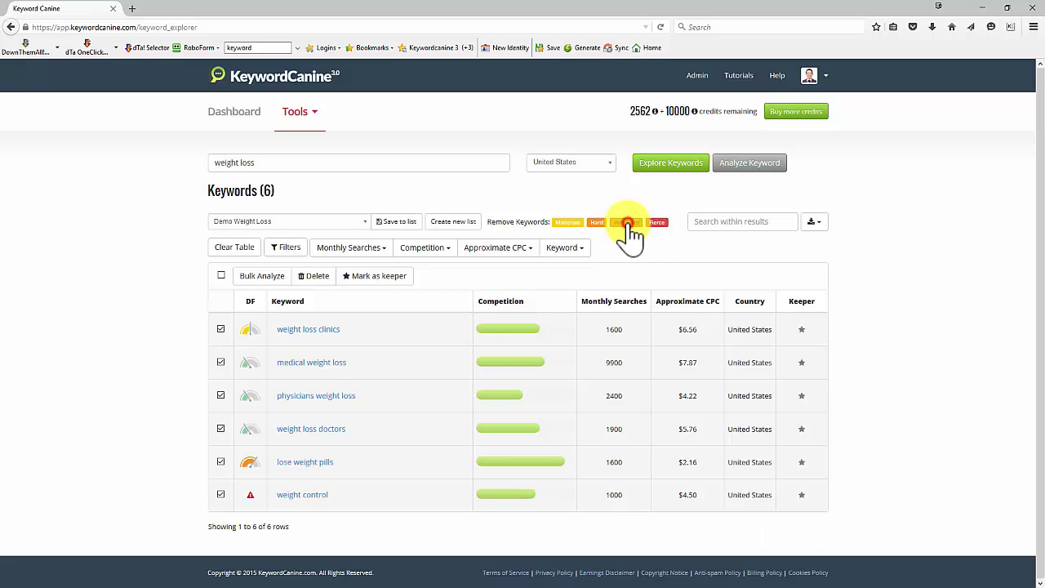
left_click(597, 222)
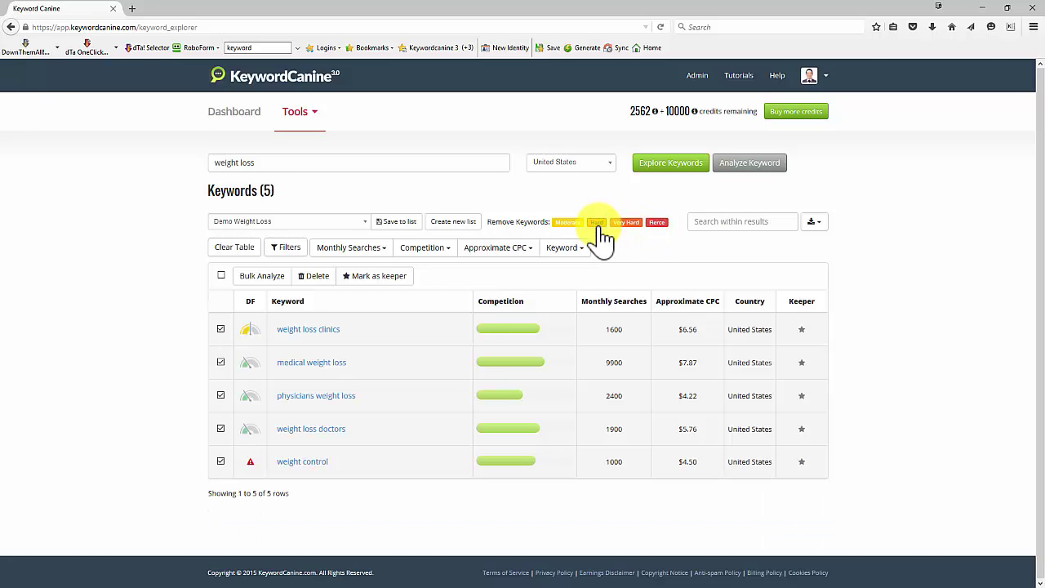
- Examine the difficulty, monthly searches and approximate CPC of the remaining keywords, highlighting the monthly searches for "medical weight loss"
mouse_move(248, 339)
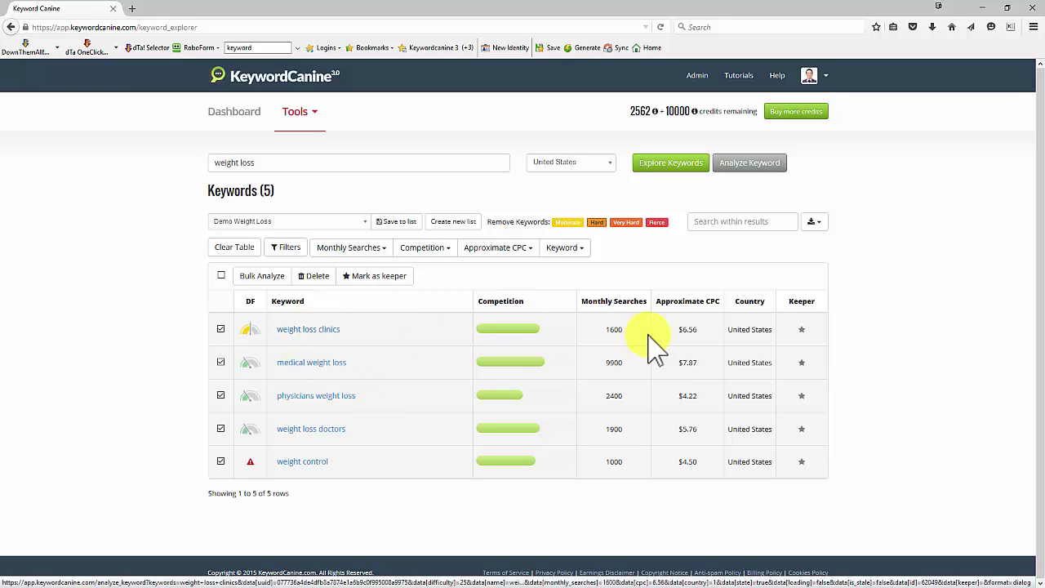
mouse_move(701, 329)
left_mouse_down()
mouse_move(674, 330)
mouse_move(694, 367)
mouse_move(681, 366)
left_mouse_up()
left_click(624, 363)
double_click(624, 364)
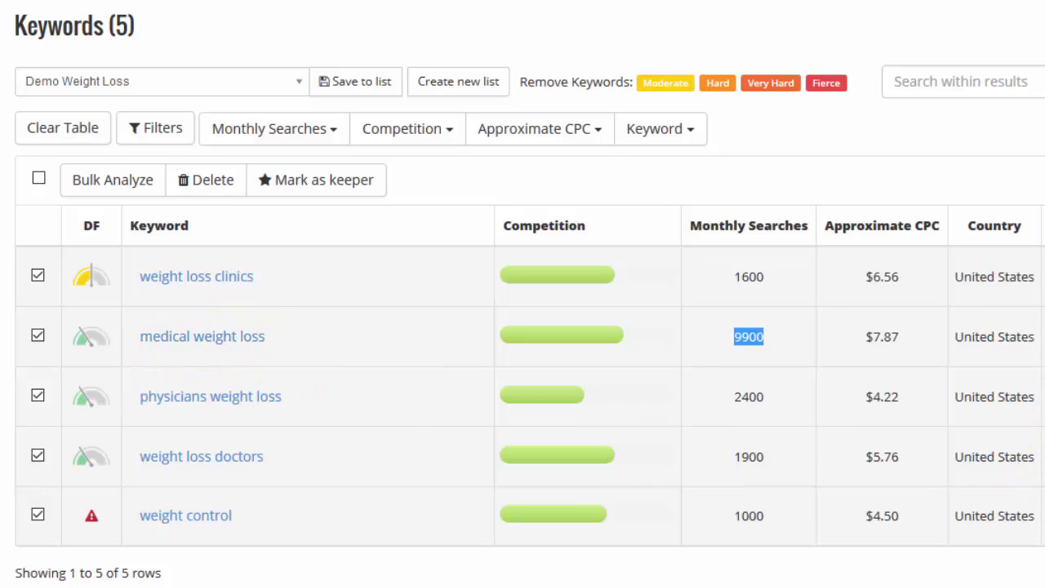
- Mark "weight loss clinics", "medical weight loss", "physicians weight loss" and "weight loss doctors" as keepers
left_click(1044, 277)
left_click(1044, 336)
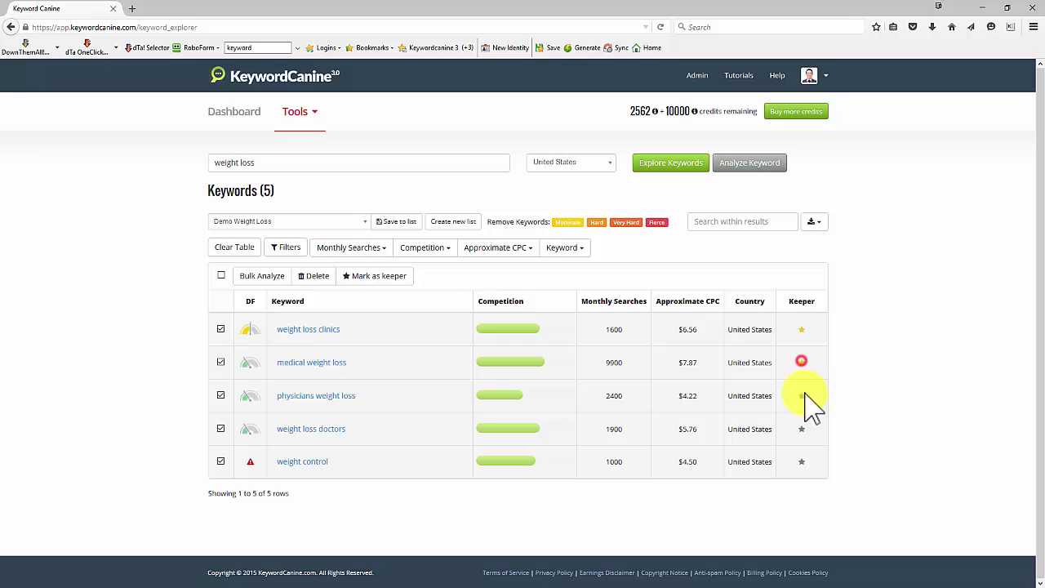
left_click(802, 395)
left_click(804, 430)
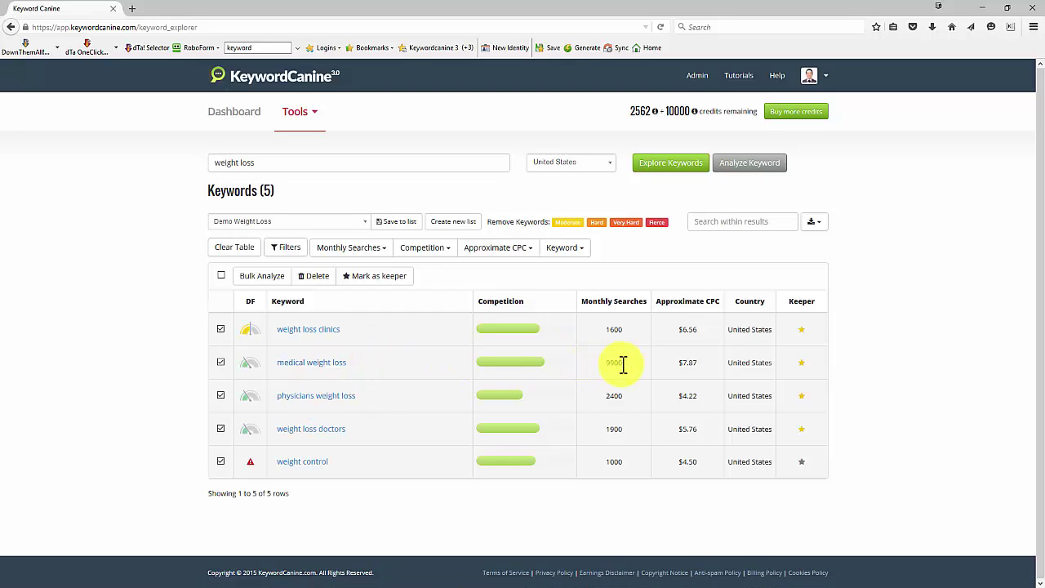
- Check the approximate CPC of "medical weight loss" and open that keyword's detailed analysis
left_click(682, 365)
mouse_move(532, 373)
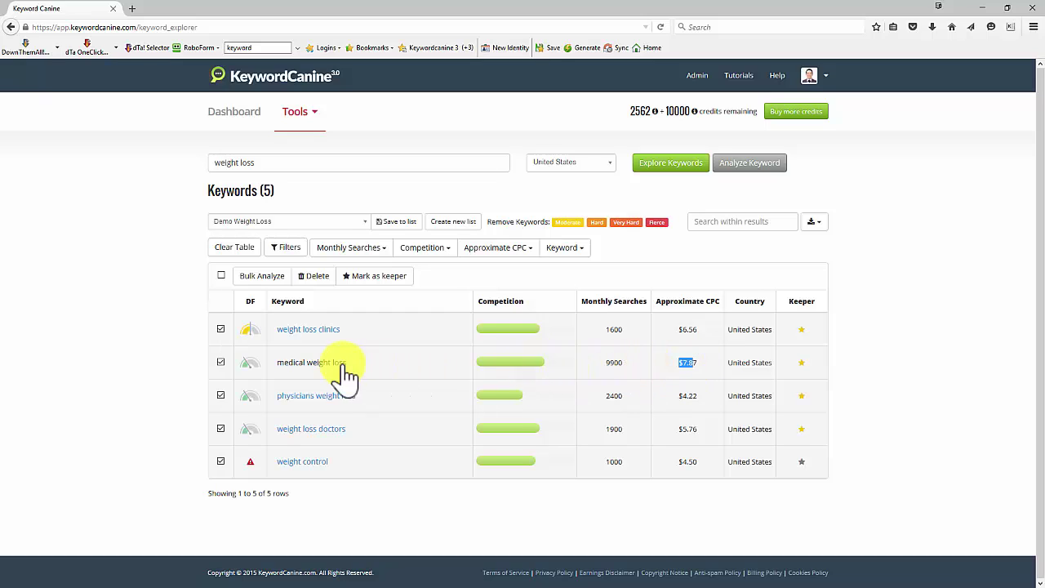
left_click(317, 364)
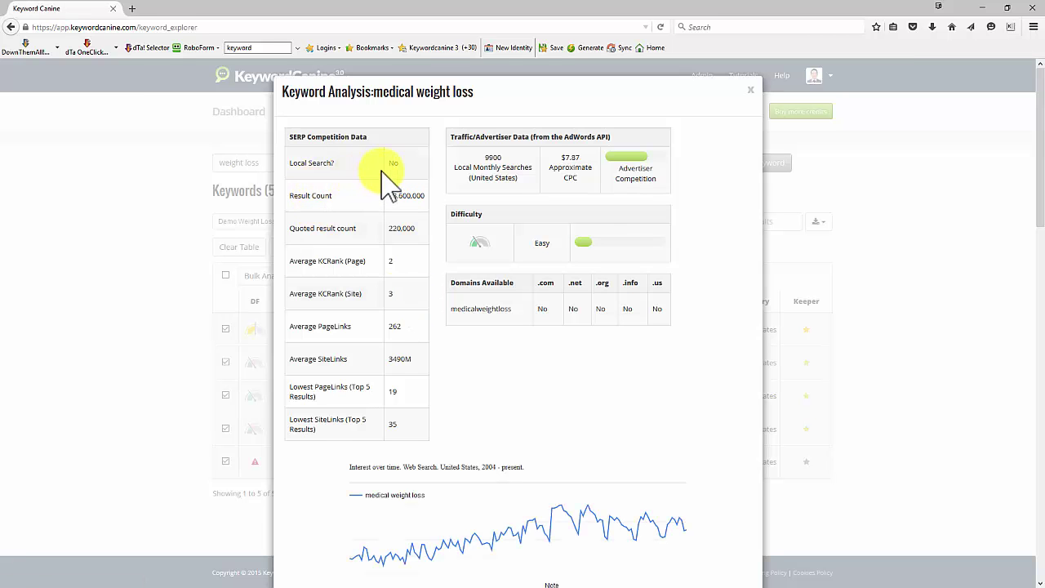
- Examine the Local Search and Result Count entries in the SERP competition data for "medical weight loss"
left_click_drag(288, 163, 364, 162)
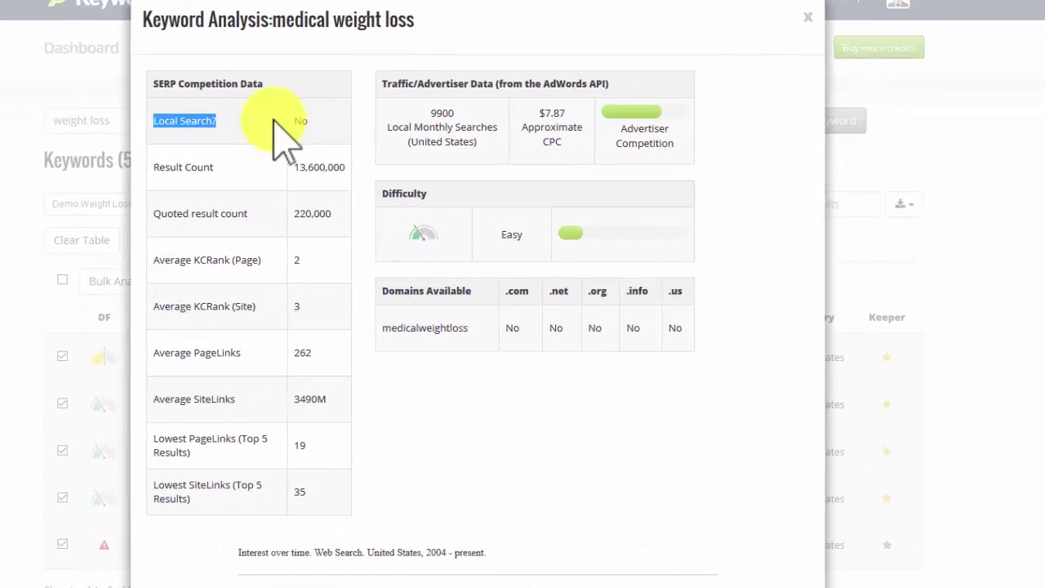
left_click_drag(277, 32, 443, 31)
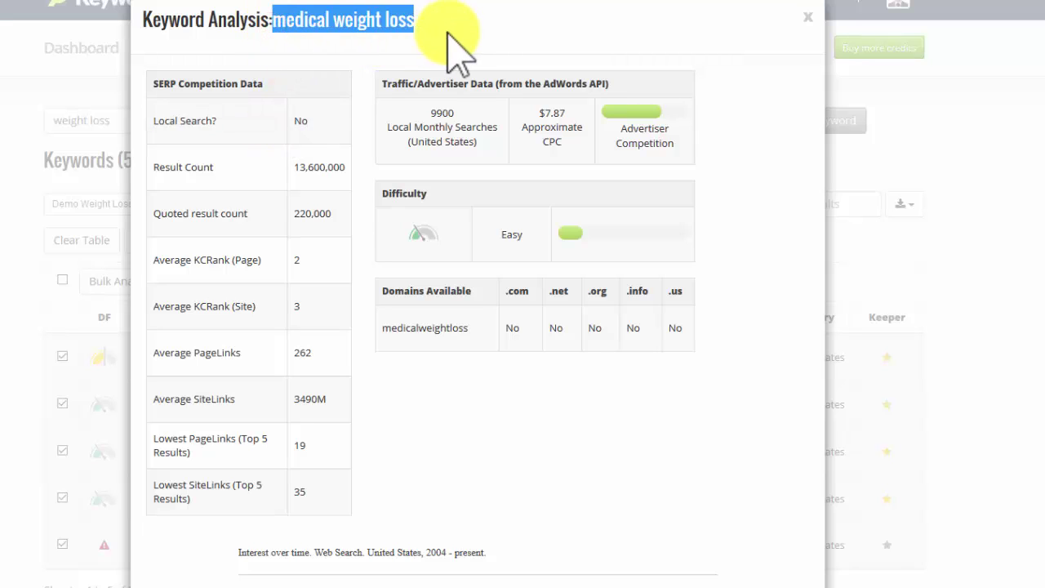
left_click(442, 25)
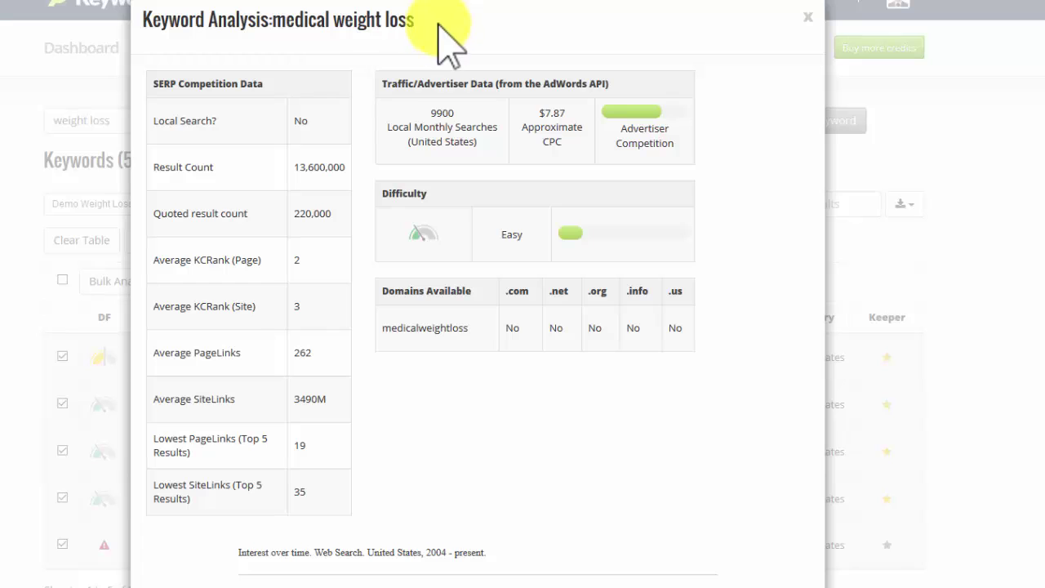
left_click_drag(275, 24, 423, 33)
left_click(427, 25)
left_click(294, 166)
left_click_drag(294, 166, 347, 173)
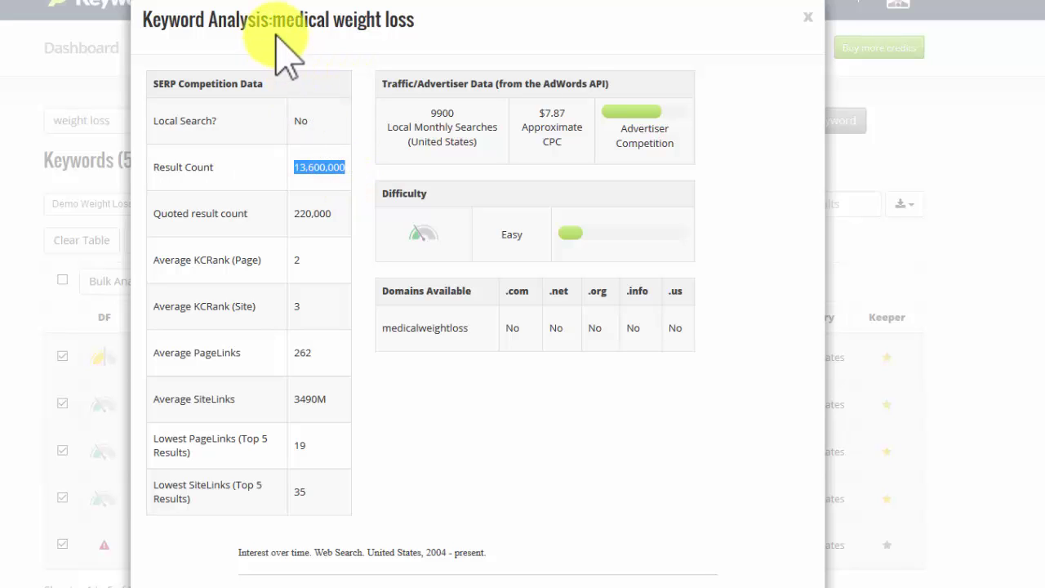
- Examine the quoted result count for the exact phrase "medical weight loss"
left_click(282, 19)
left_click_drag(281, 19, 460, 40)
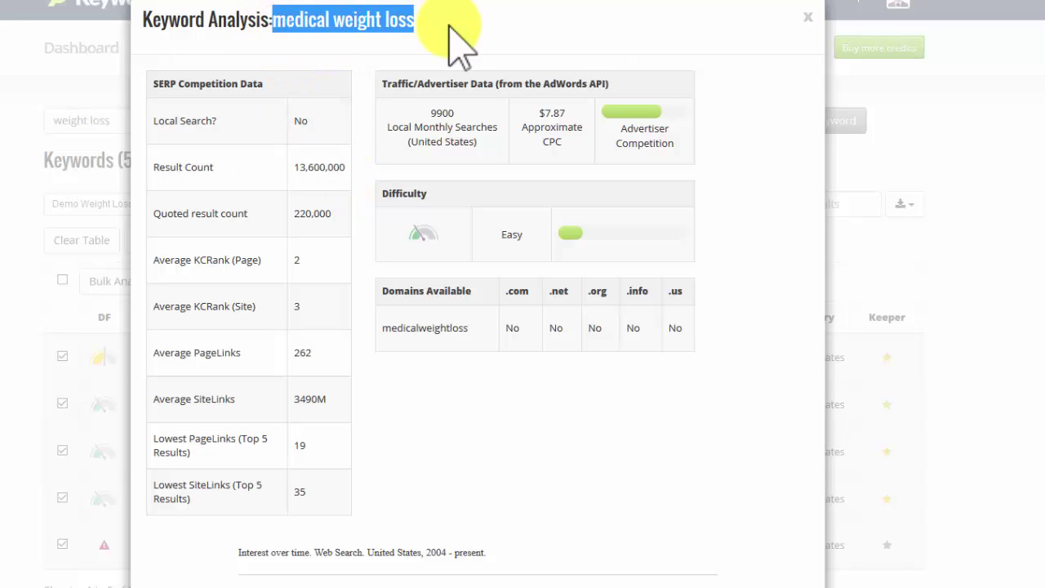
left_click(290, 214)
left_click_drag(291, 214, 332, 212)
left_click_drag(281, 25, 420, 47)
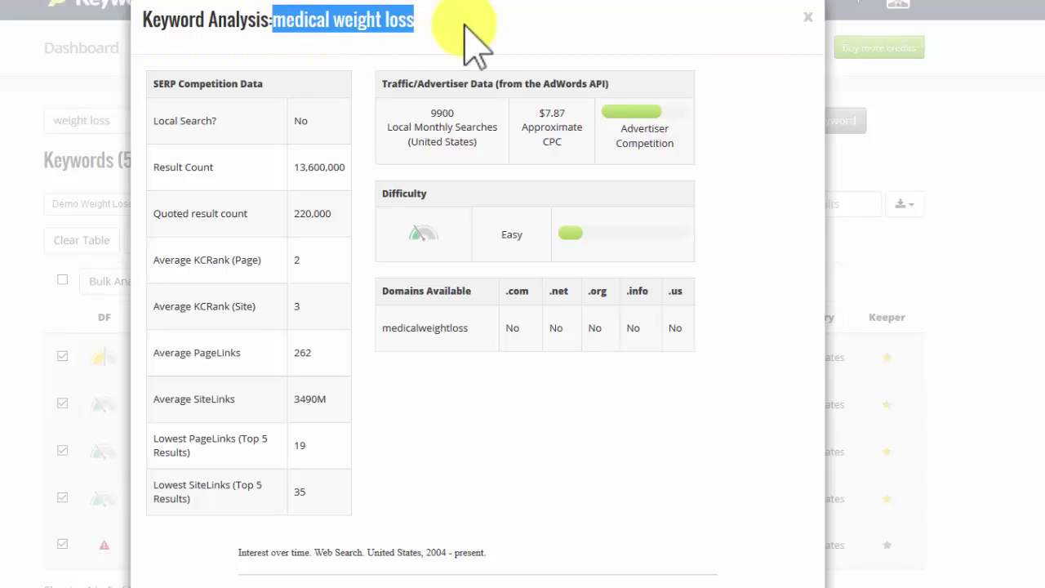
left_click_drag(291, 214, 330, 216)
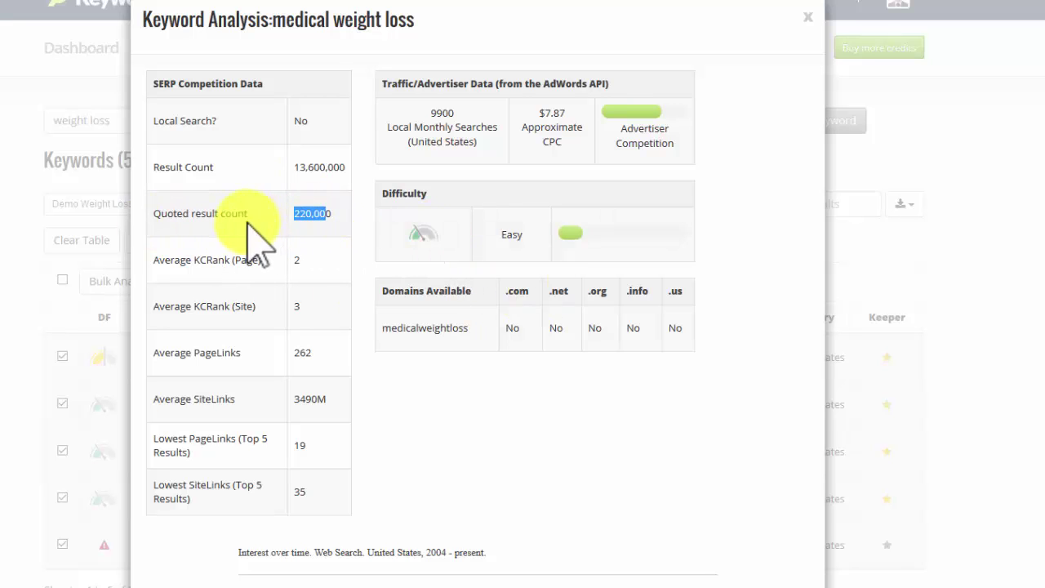
- Examine the average KCRank for both page and site in the competition data
left_click(313, 259)
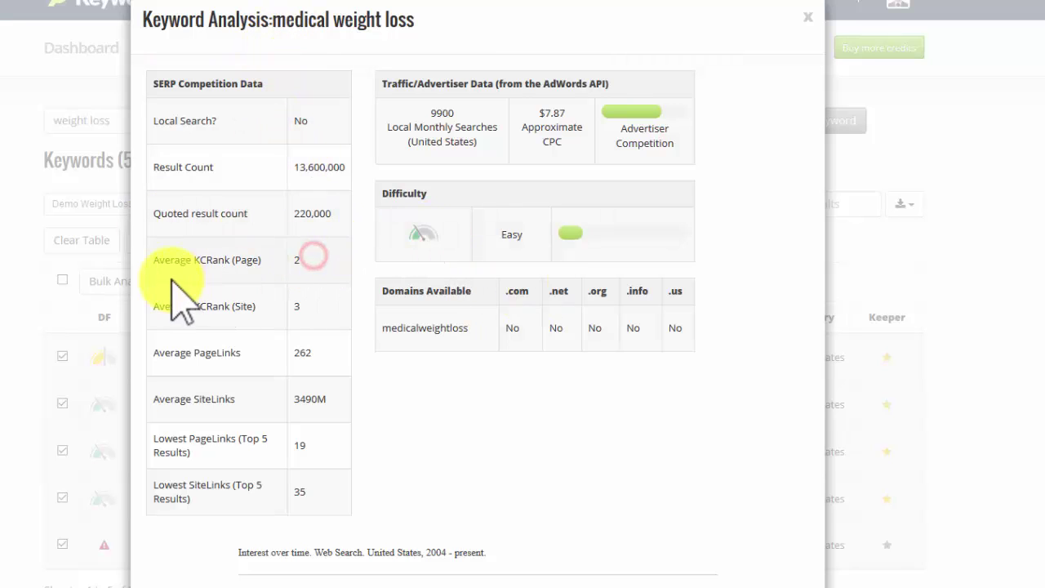
left_click_drag(169, 261, 273, 263)
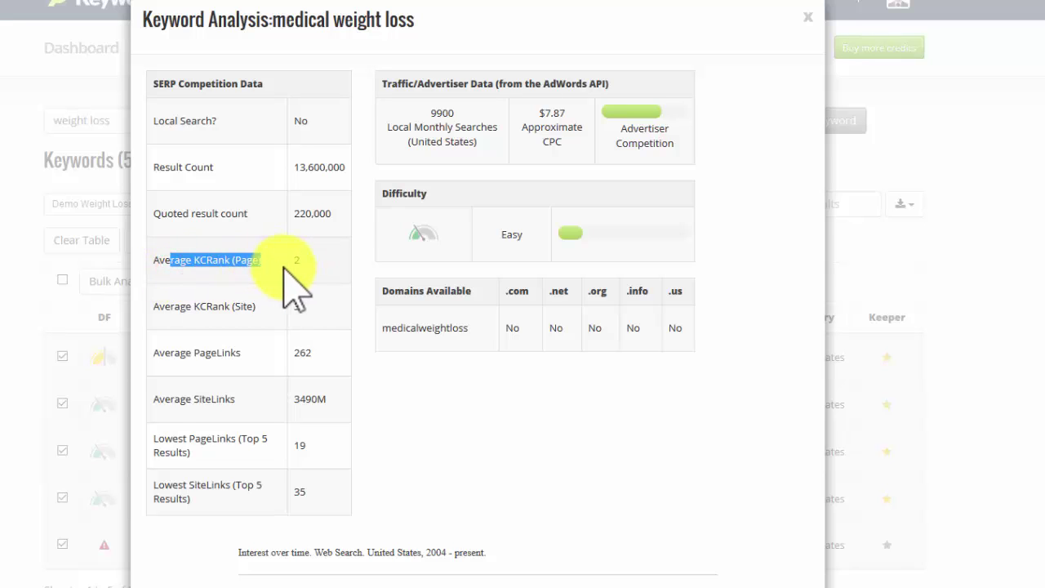
double_click(294, 261)
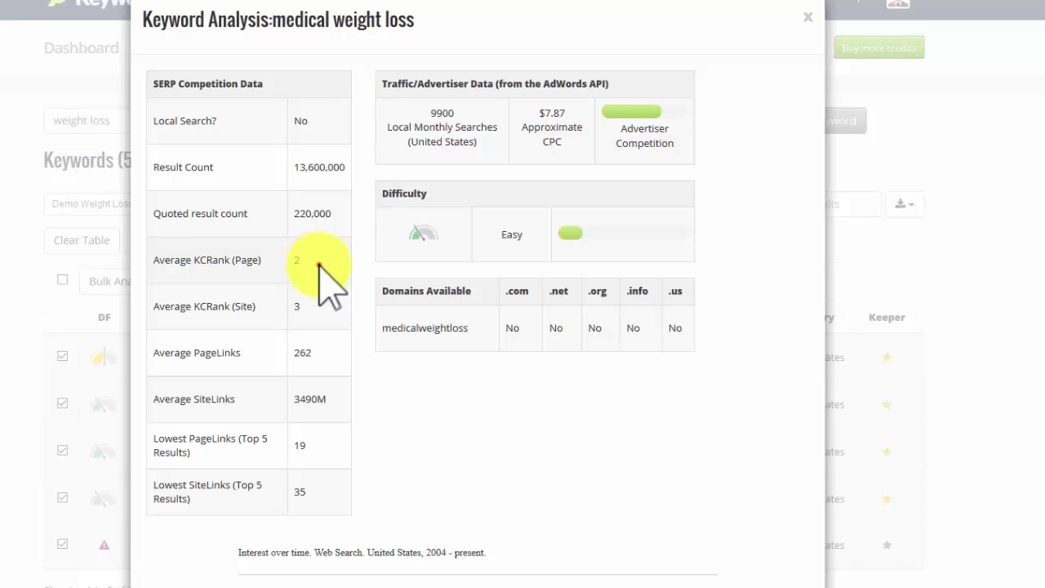
left_click(317, 263)
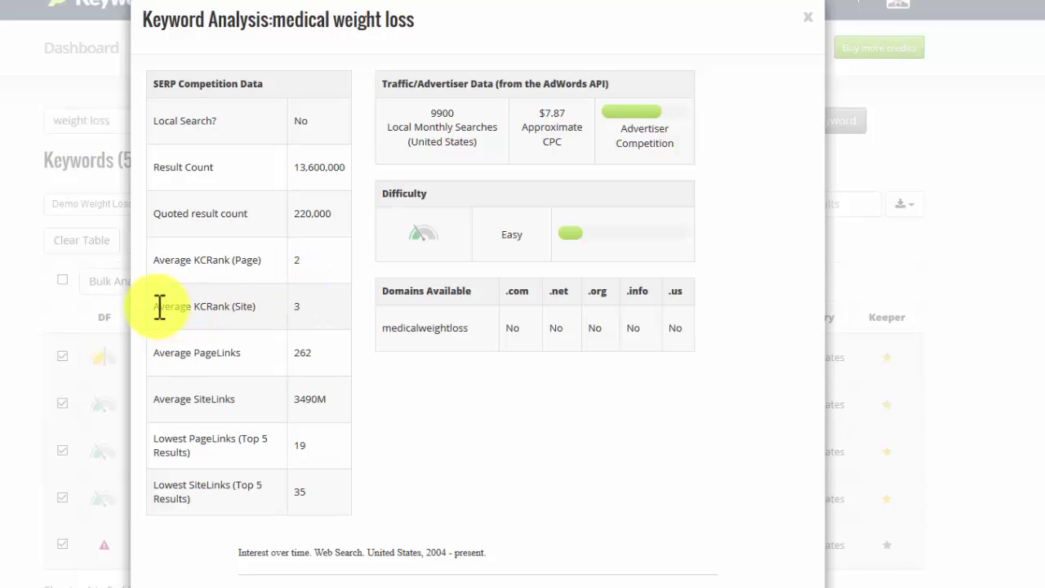
left_click_drag(153, 306, 280, 327)
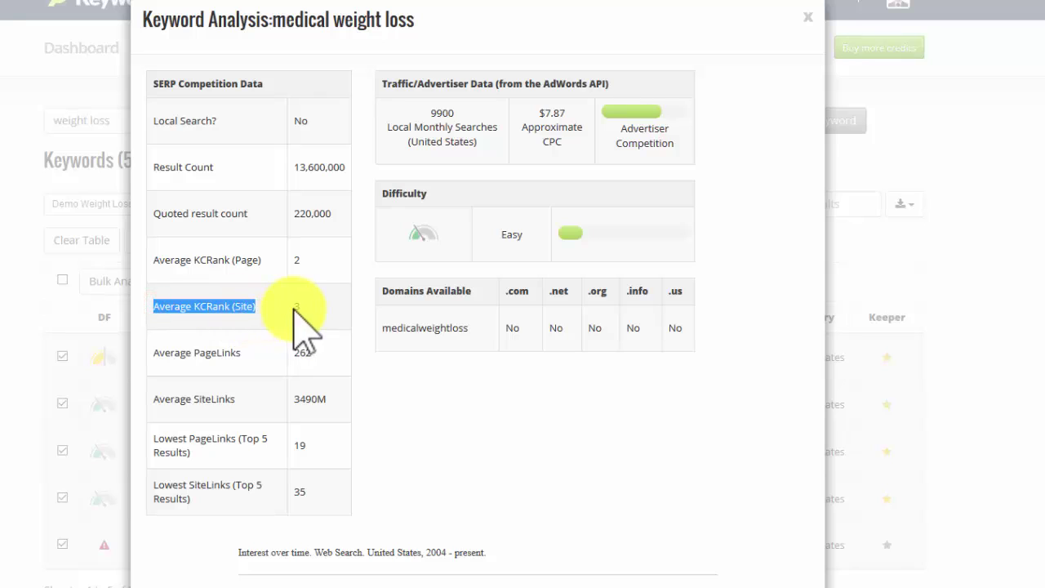
left_click(294, 309)
double_click(297, 308)
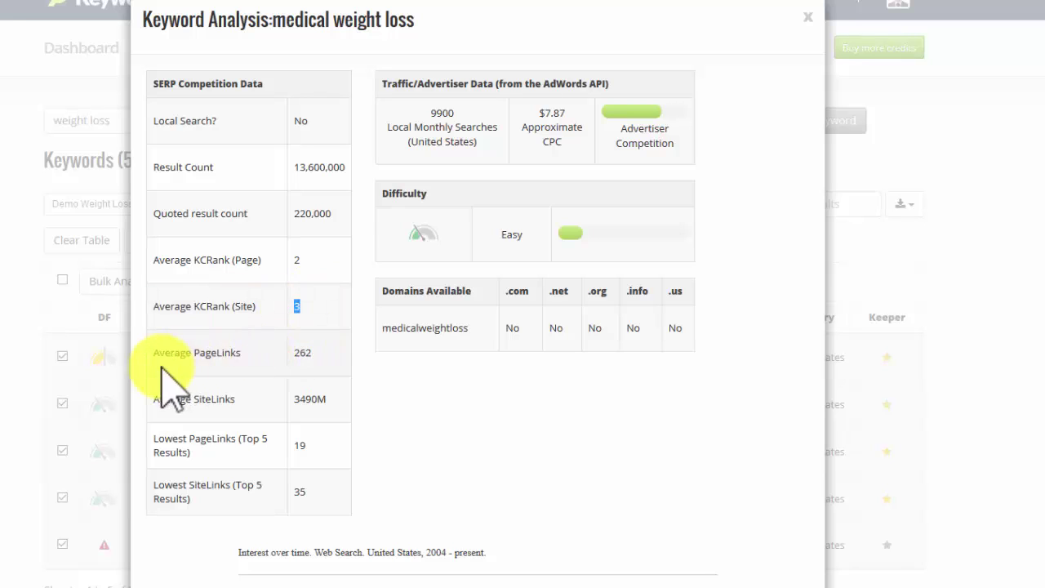
- Review the Average PageLinks and Average SiteLinks values in the competition data
left_click_drag(154, 353, 251, 365)
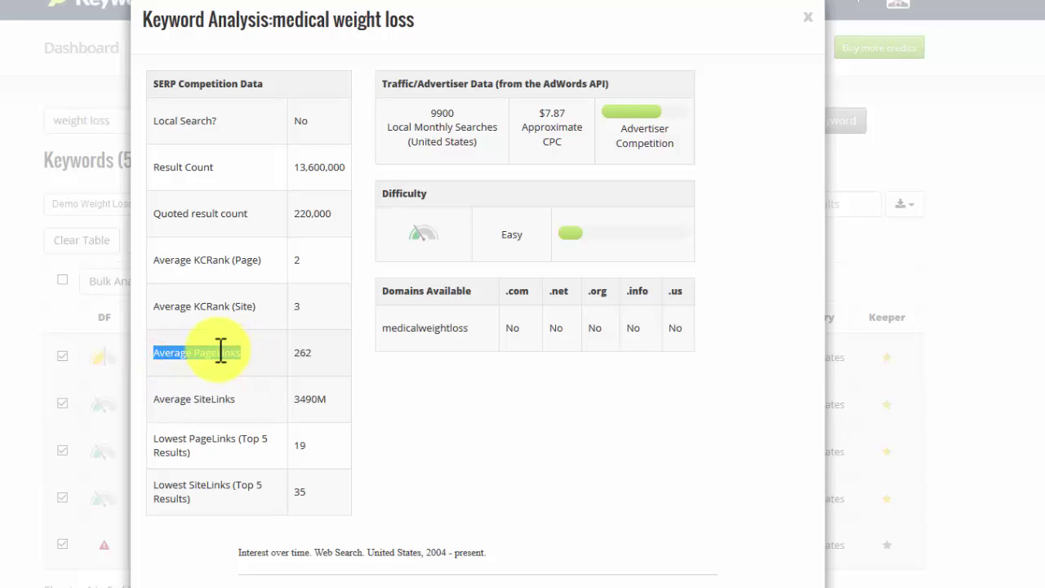
left_click_drag(294, 352, 360, 380)
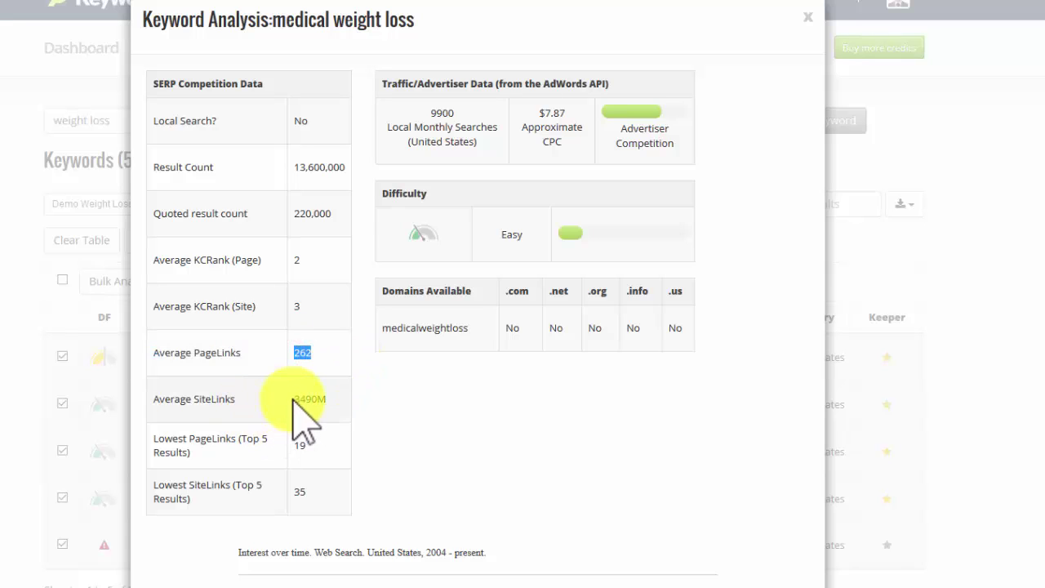
left_click_drag(293, 398, 332, 406)
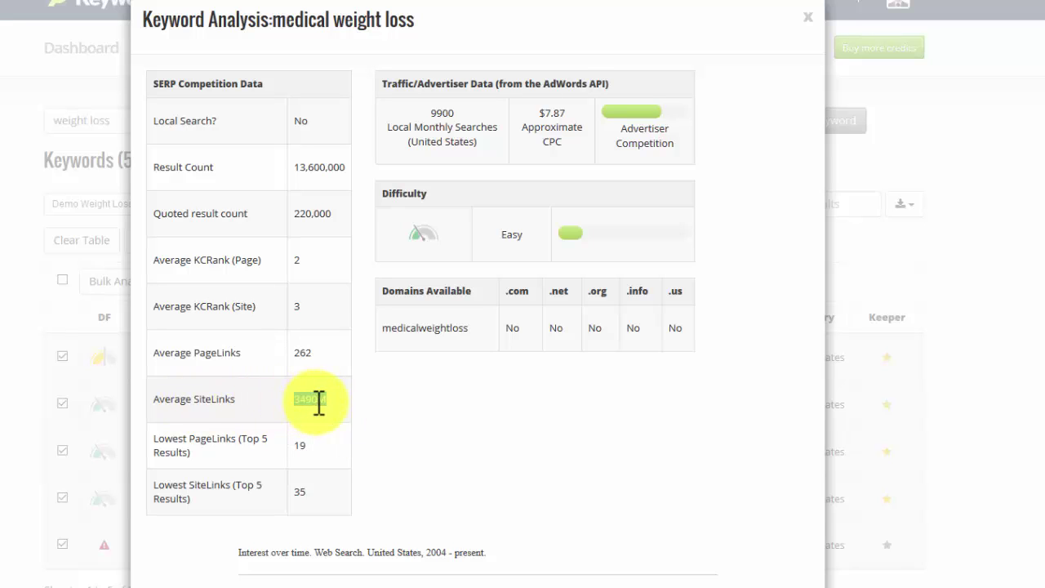
left_click(312, 399)
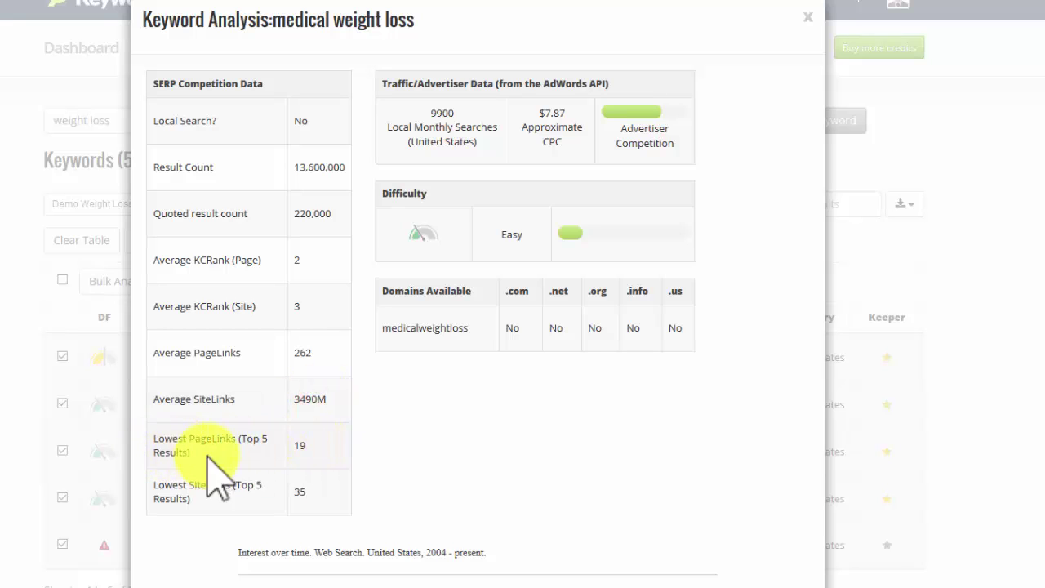
- Review the lowest PageLinks and lowest SiteLinks among the top 5 results
left_click(297, 445)
double_click(299, 446)
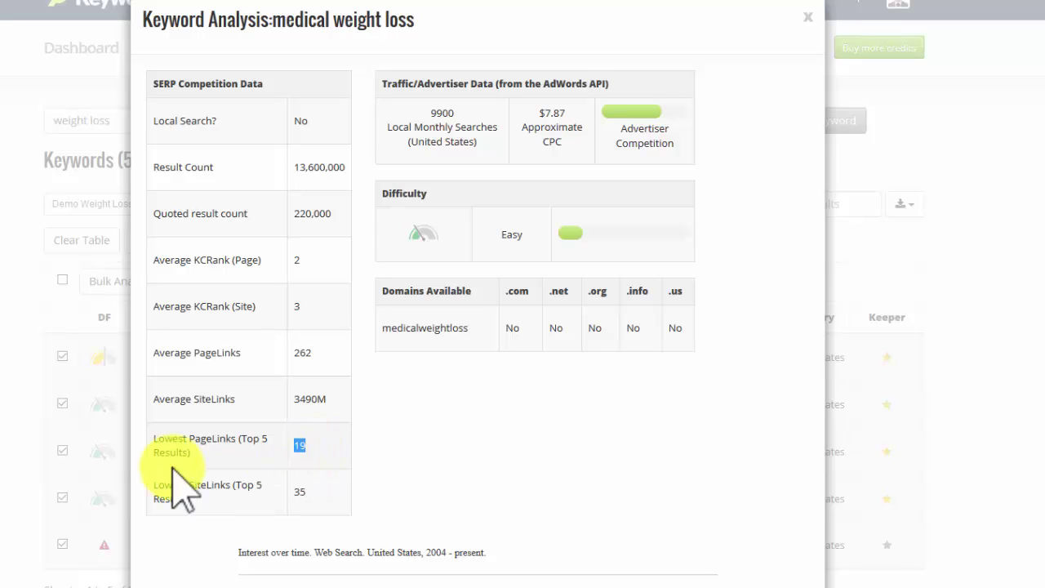
left_click(152, 485)
left_click_drag(151, 484, 297, 490)
double_click(298, 491)
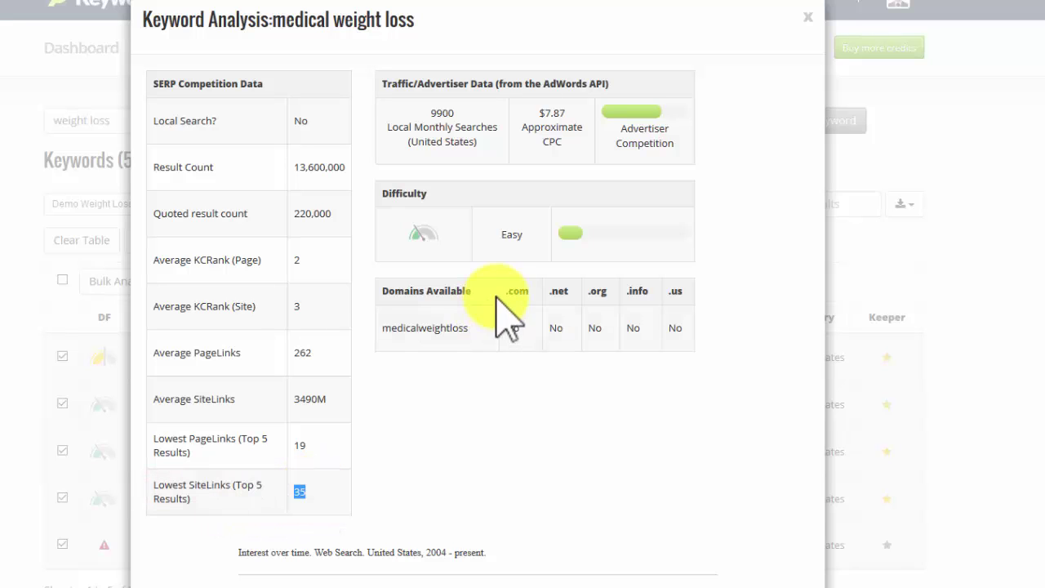
- Check whether the medicalweightloss domain is available as .com, .net, .org, .info or .us
left_click_drag(506, 292, 683, 292)
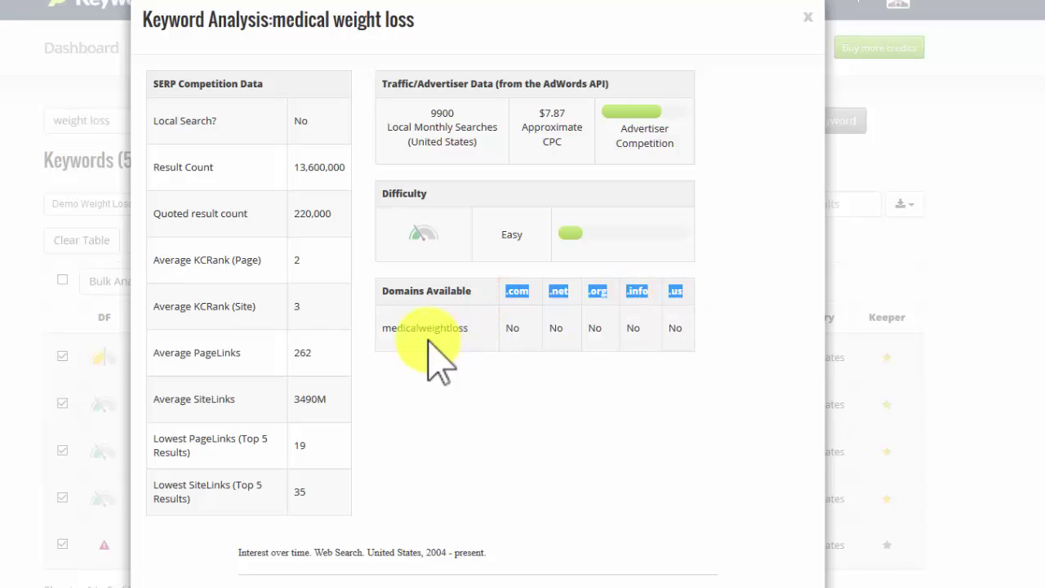
left_click_drag(383, 327, 513, 359)
left_click(511, 330)
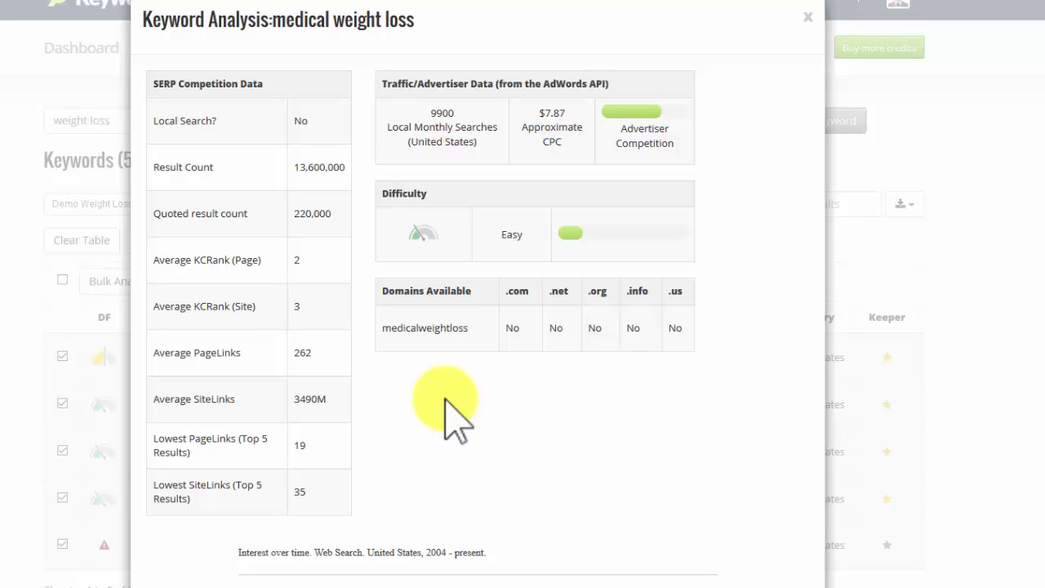
- Review the interest-over-time chart for "medical weight loss" since 2004
scroll(384, 465, "down", 1)
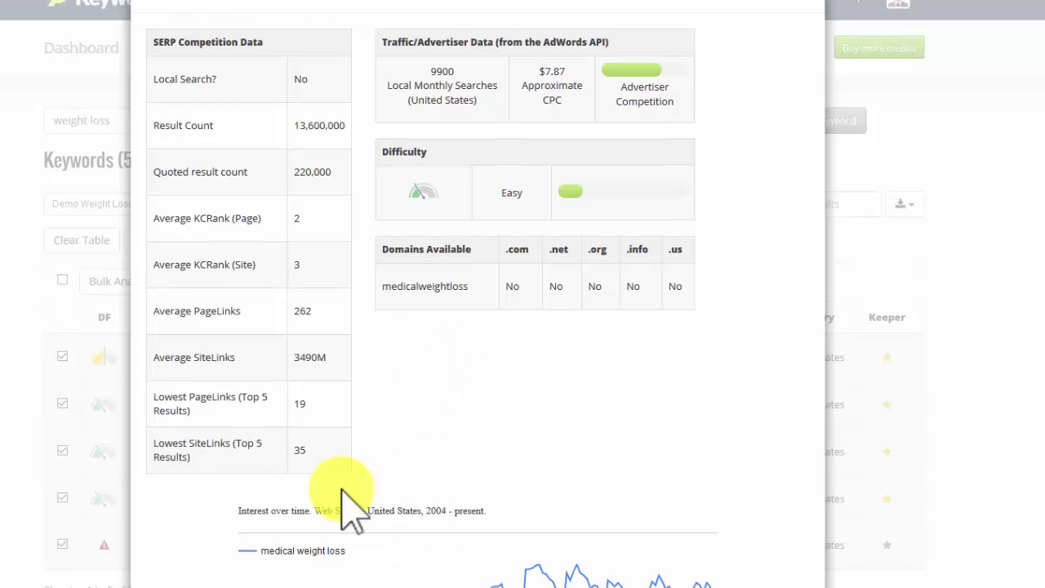
scroll(325, 541, "down", 3)
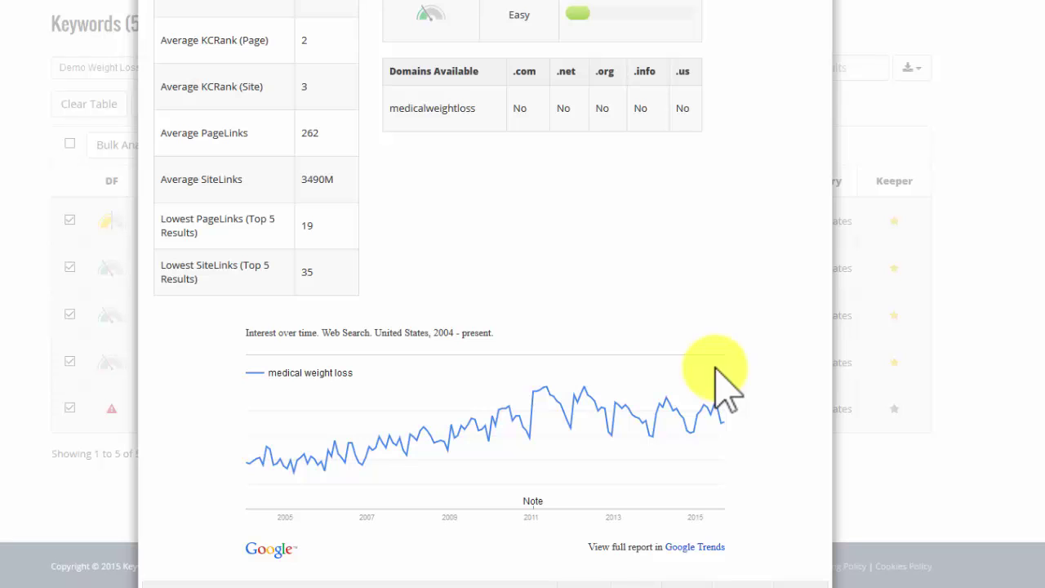
scroll(723, 388, "down", 5)
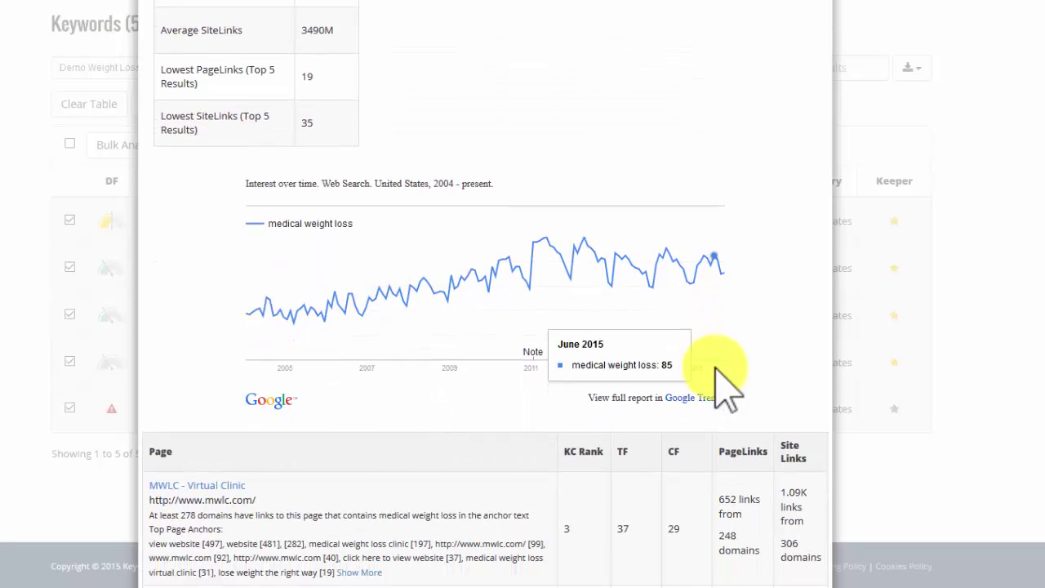
- Examine the PageLinks and linking domains of the MWLC - Virtual Clinic page in the ranking pages table
scroll(723, 388, "down", 8)
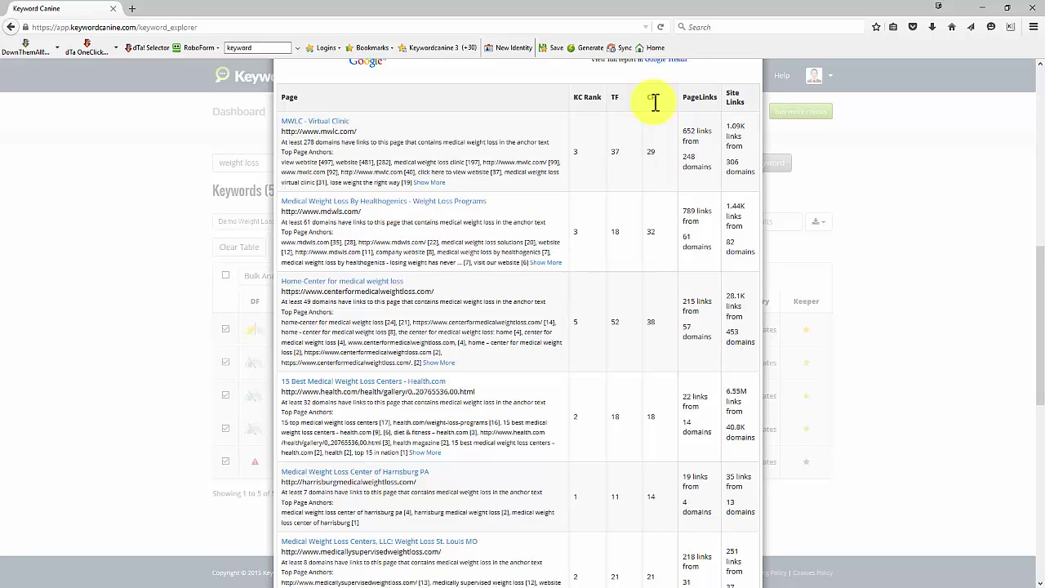
double_click(688, 156)
double_click(688, 131)
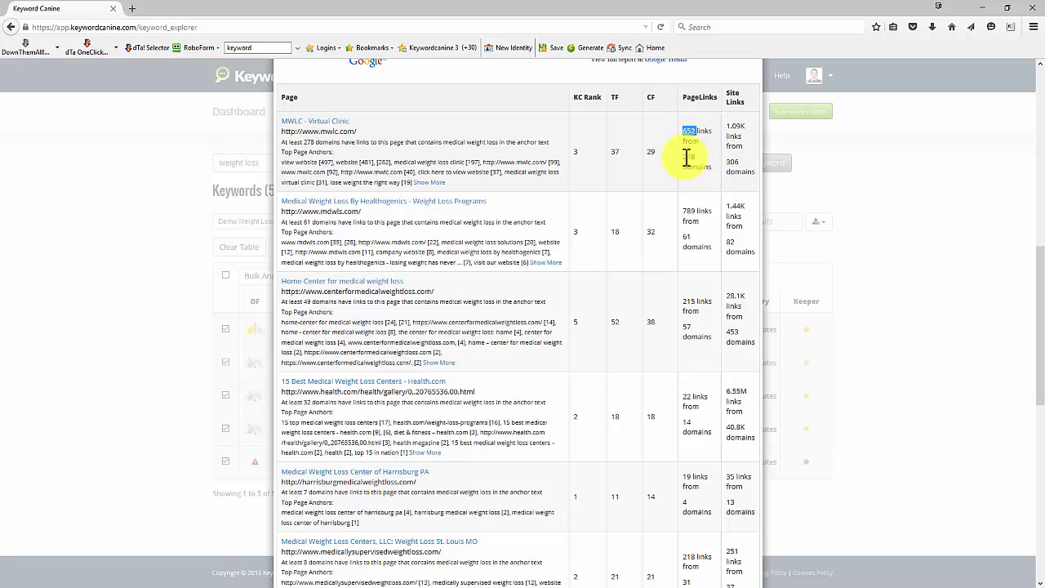
double_click(687, 156)
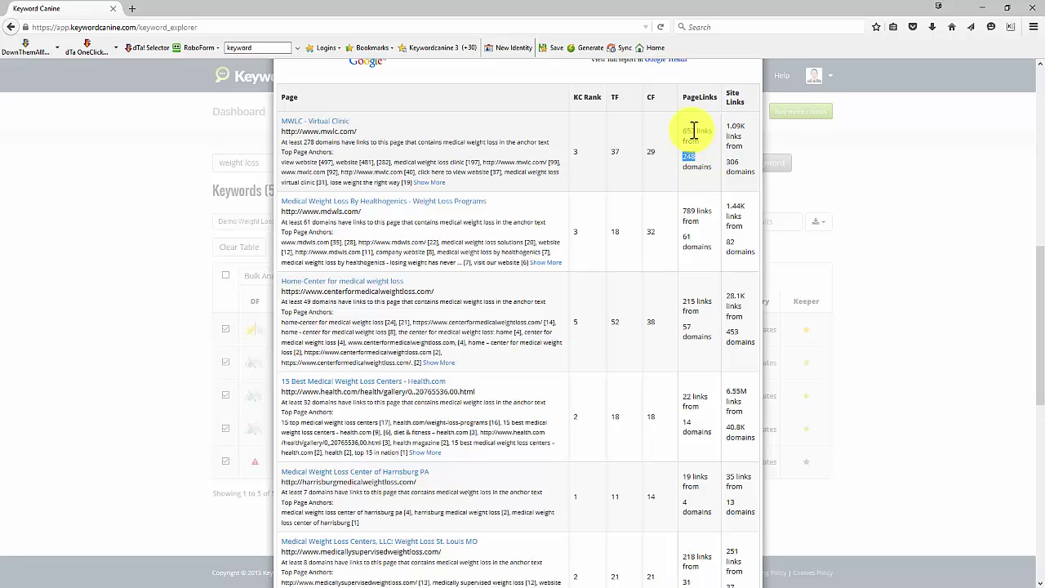
left_click(694, 155)
double_click(686, 157)
left_click(702, 161)
- Check the PageLinks and linking domains of the Home-Center for medical weight loss page, and review the remaining ranking pages
left_click(689, 300)
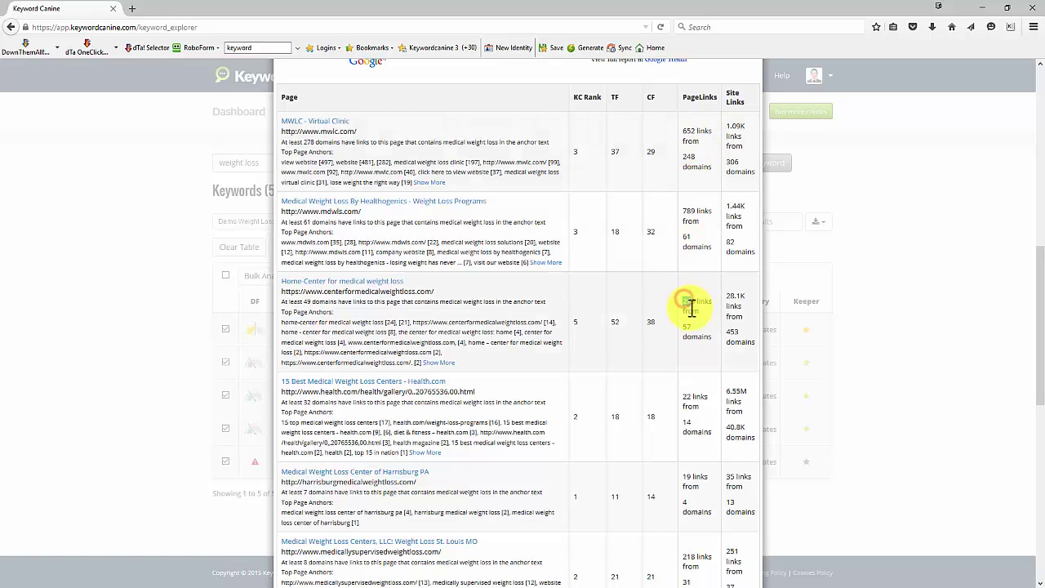
double_click(688, 327)
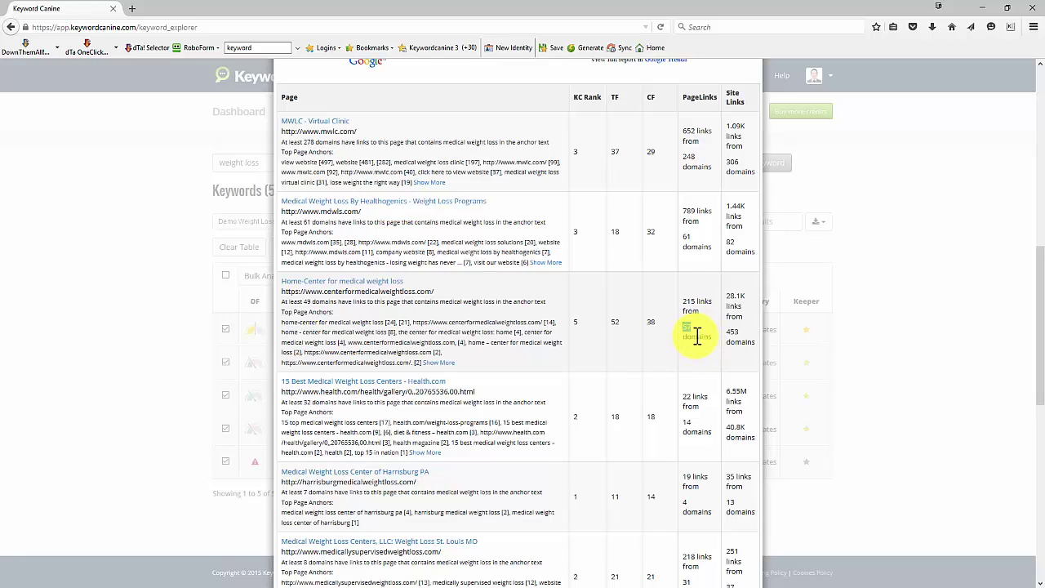
left_click(698, 303)
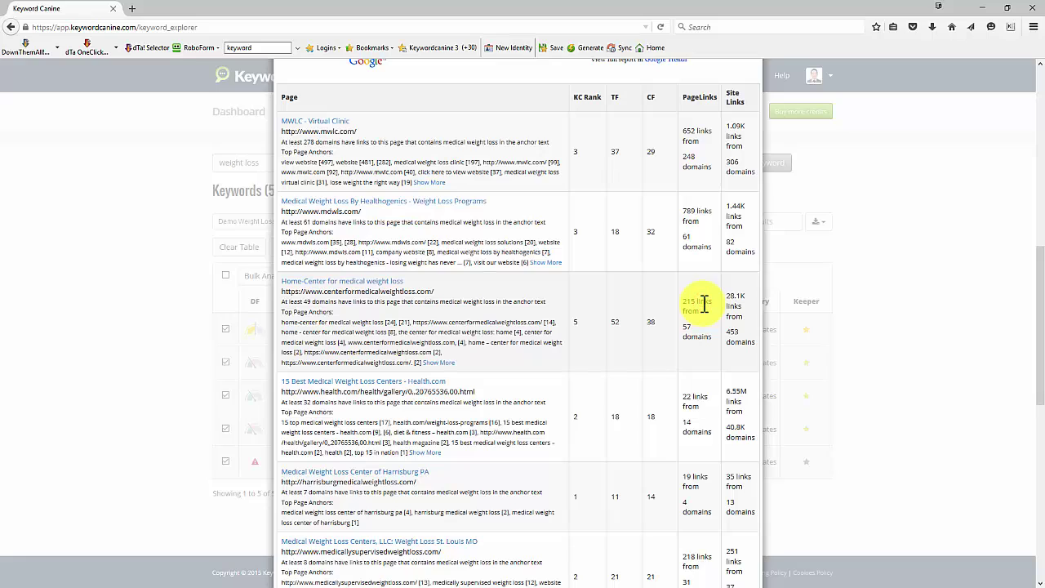
scroll(705, 304, "down", 6)
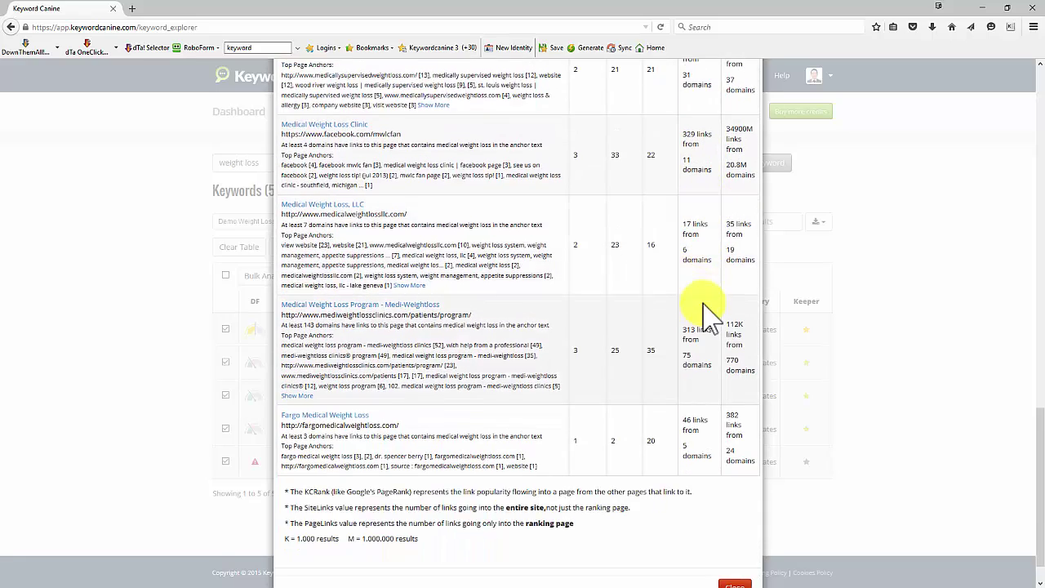
- Examine the top page anchors of the MWLC - Virtual Clinic page, highlighting the generic, URL and keyword anchor texts
scroll(704, 304, "down", 1)
scroll(709, 315, "up", 12)
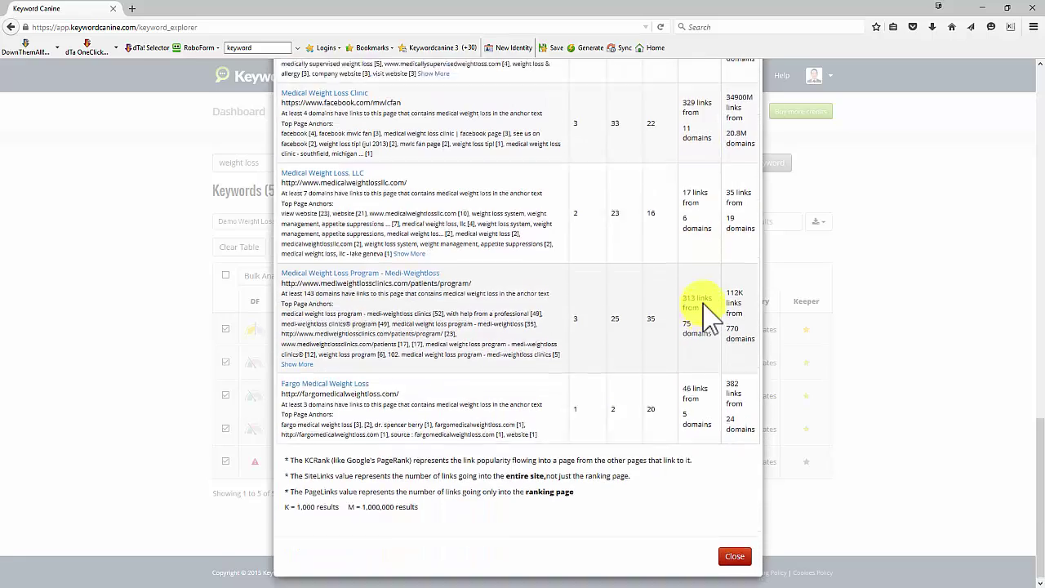
scroll(708, 315, "up", 1)
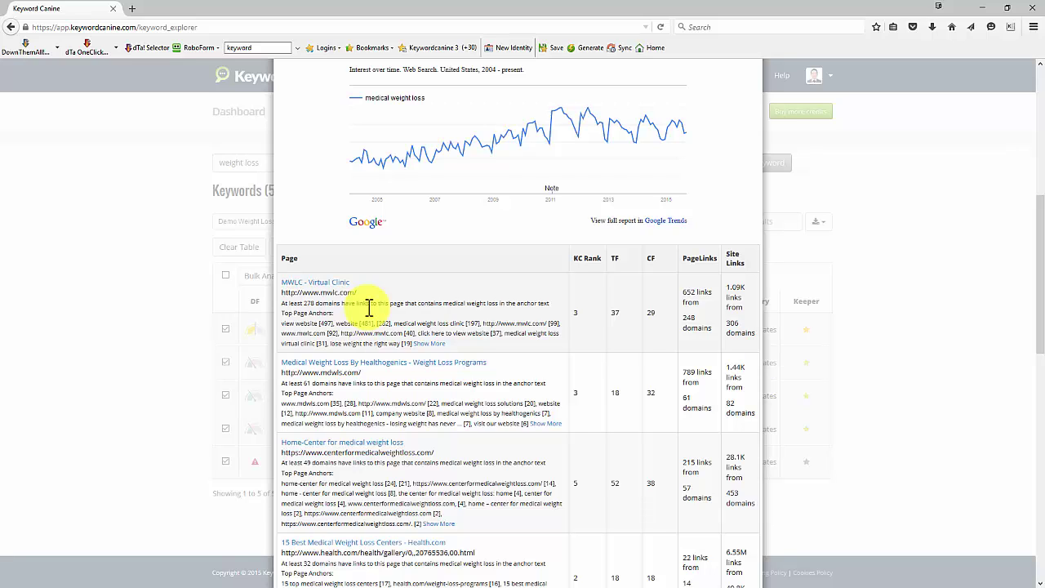
scroll(369, 307, "down", 1)
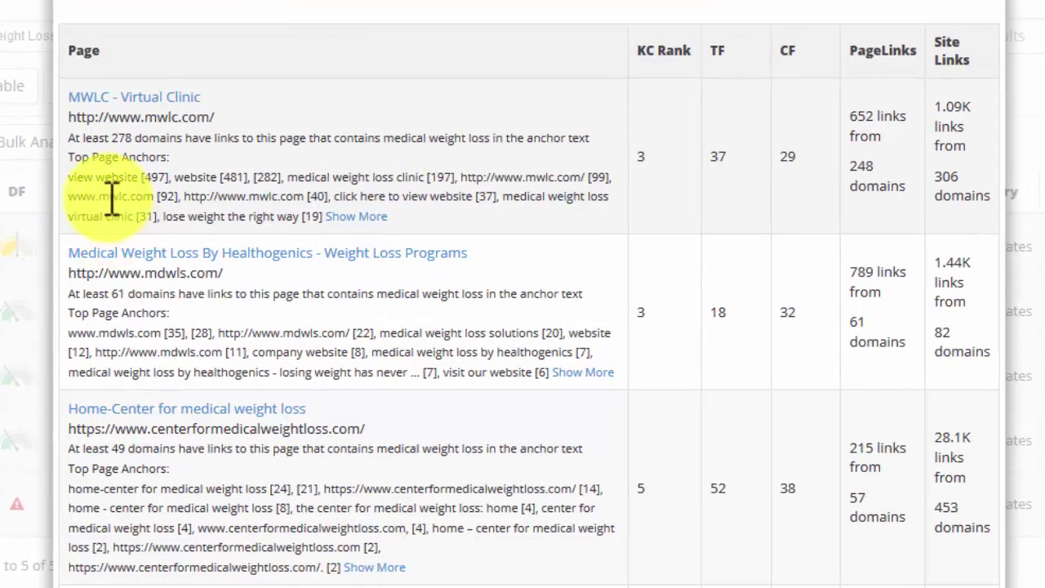
left_click_drag(70, 177, 140, 176)
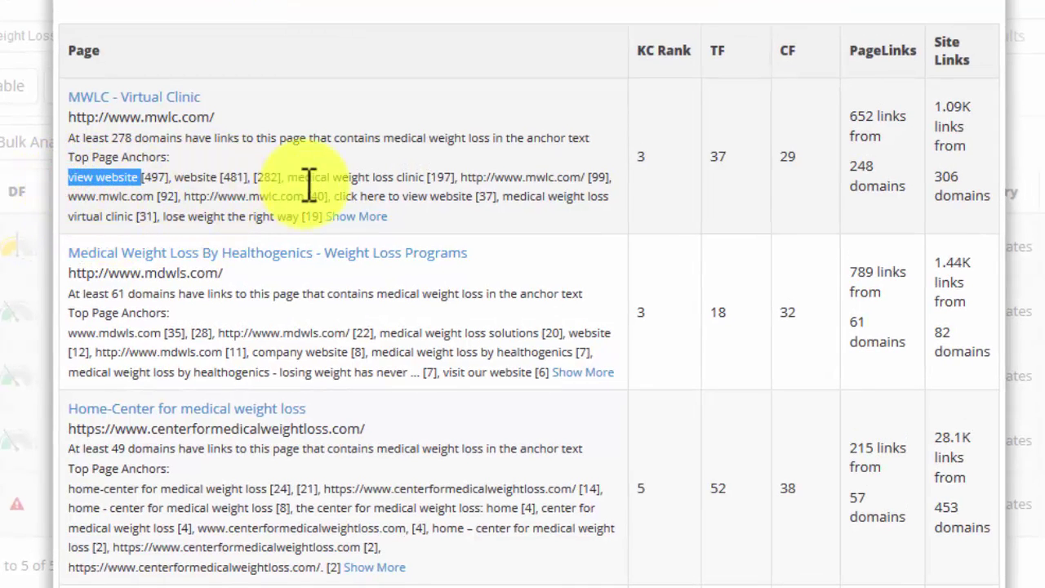
left_click_drag(286, 177, 581, 177)
left_click_drag(501, 197, 145, 217)
left_click(145, 206)
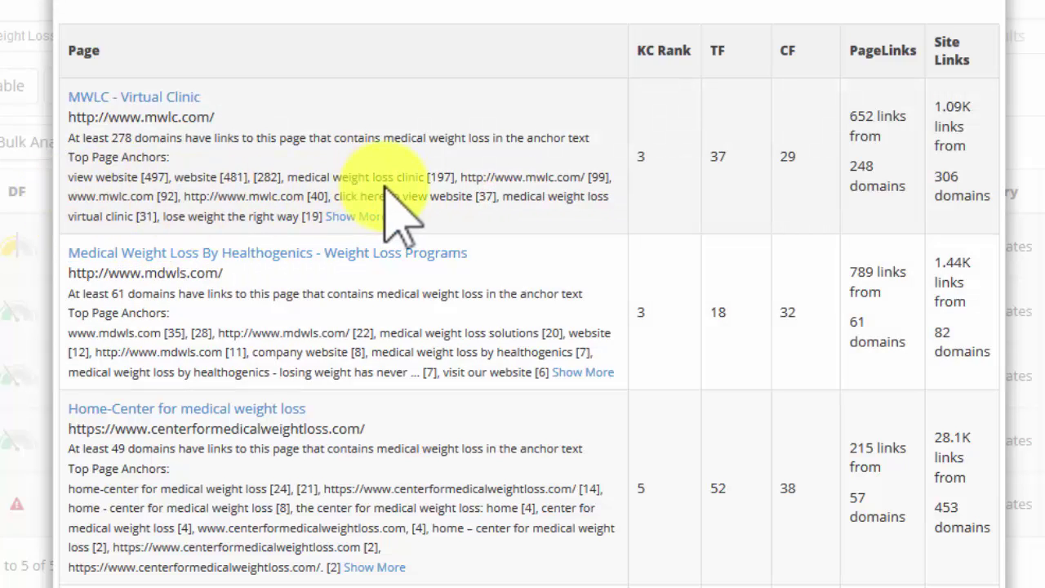
- Expand the full anchor list of the MWLC - Virtual Clinic page and read through its anchor texts
left_click(363, 219)
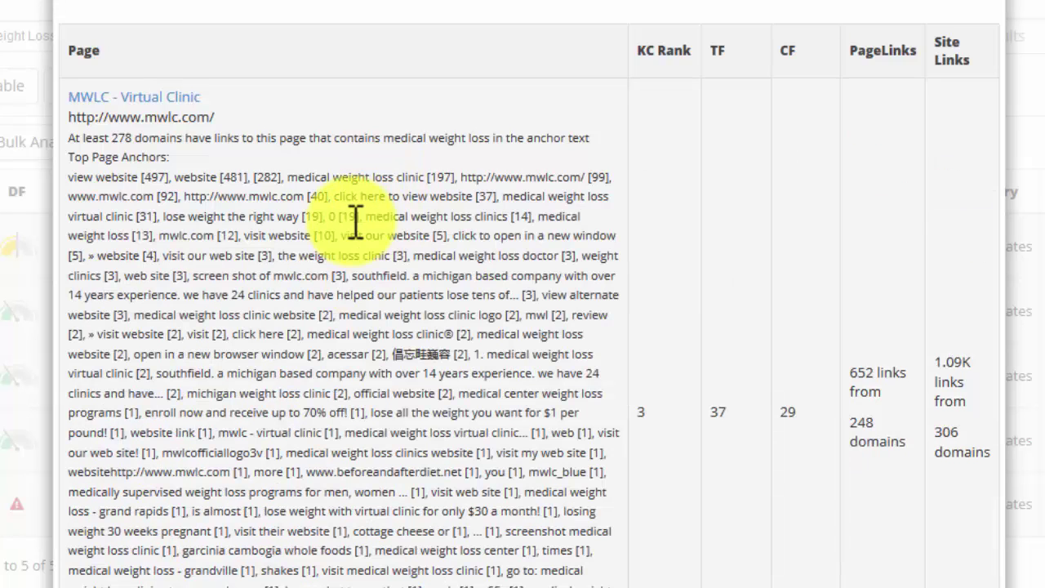
scroll(278, 222, "down", 2)
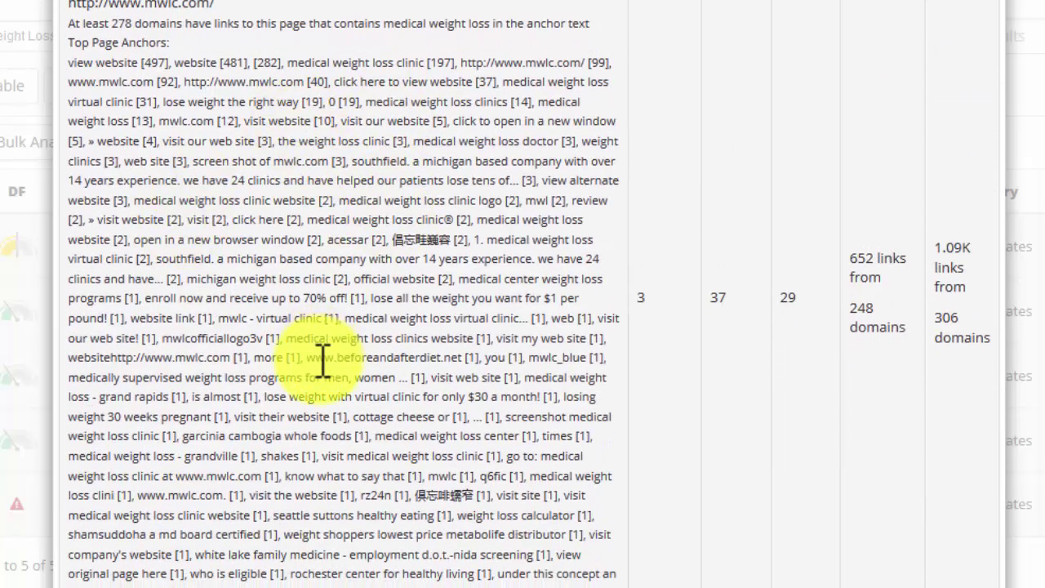
scroll(326, 270, "down", 2)
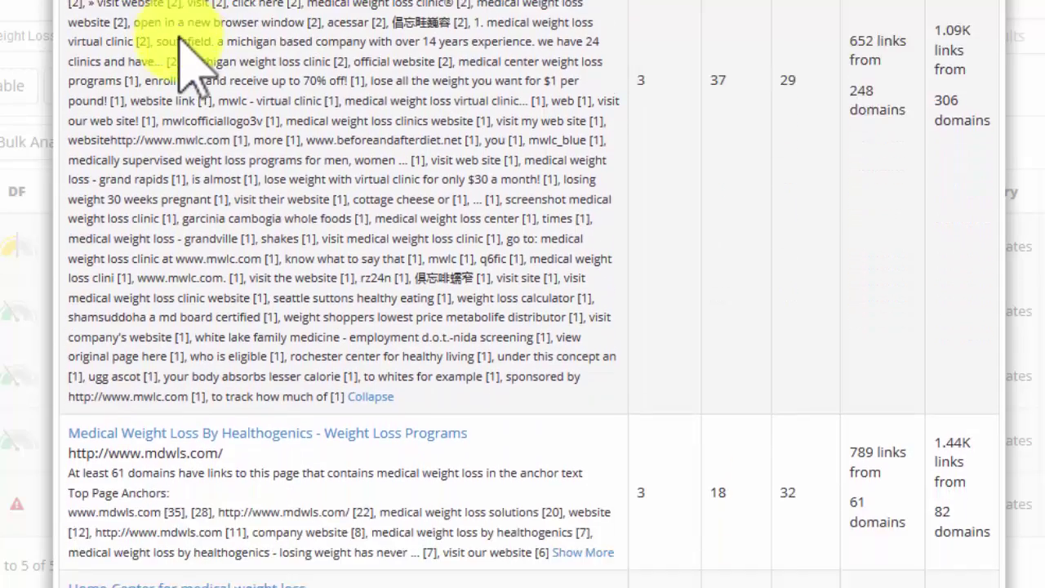
scroll(183, 38, "down", 2)
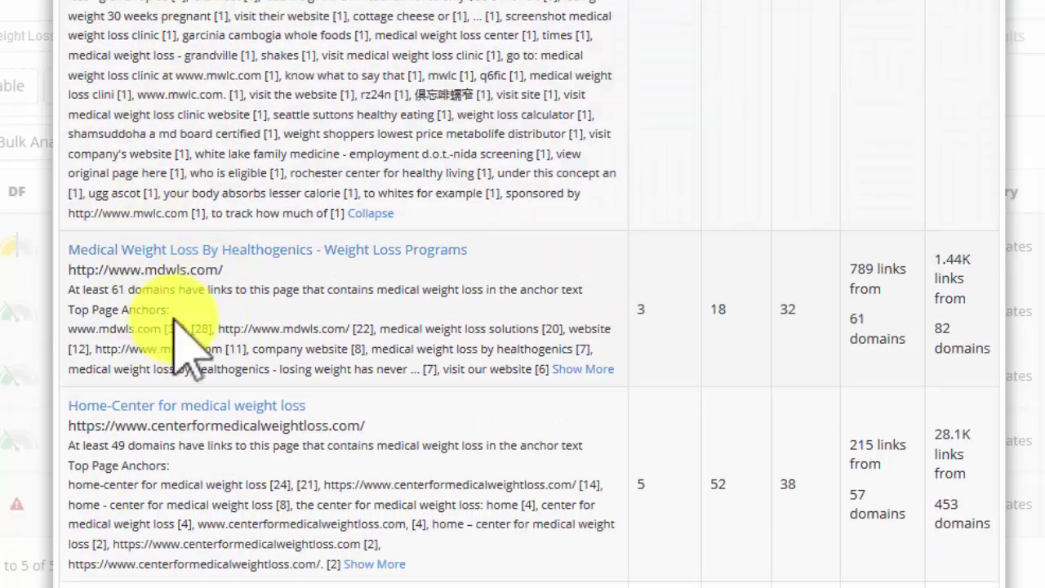
scroll(84, 303, "down", 1)
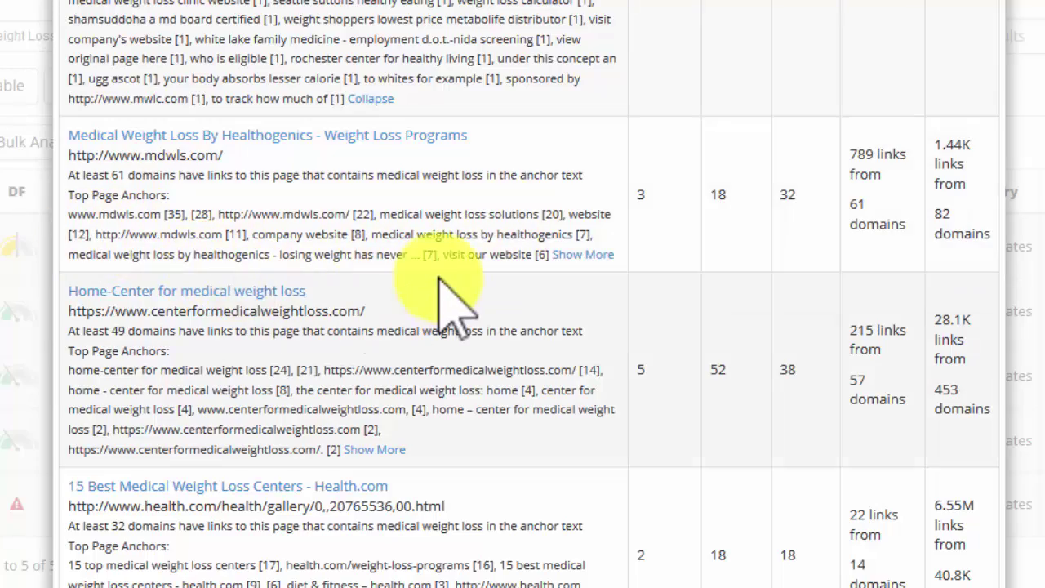
- Highlight the phrase "medical weight loss" in the legend of the interest-over-time chart
scroll(441, 282, "up", 10)
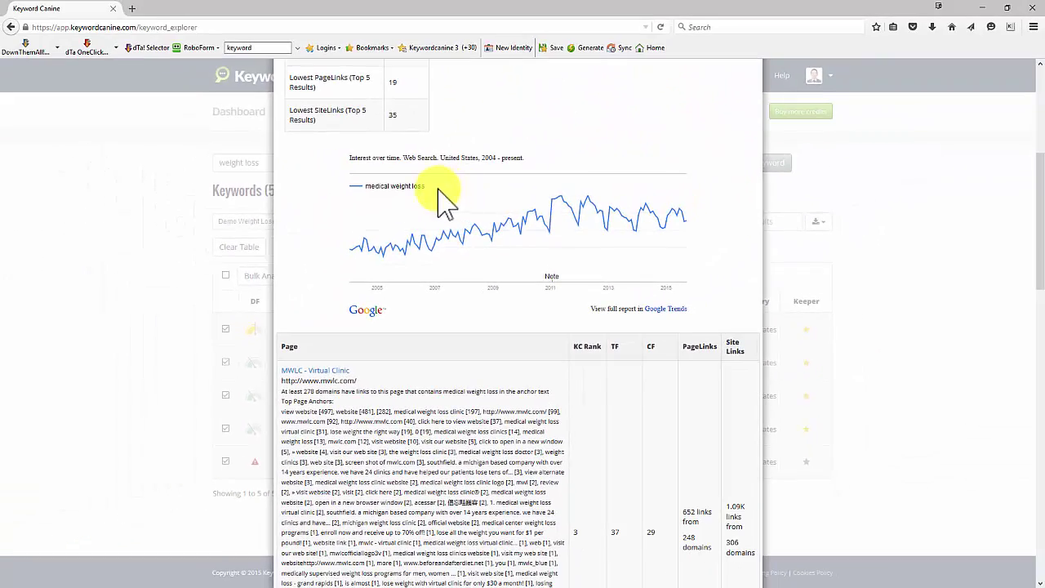
triple_click(427, 184)
left_click(427, 193)
scroll(427, 245, "down", 3)
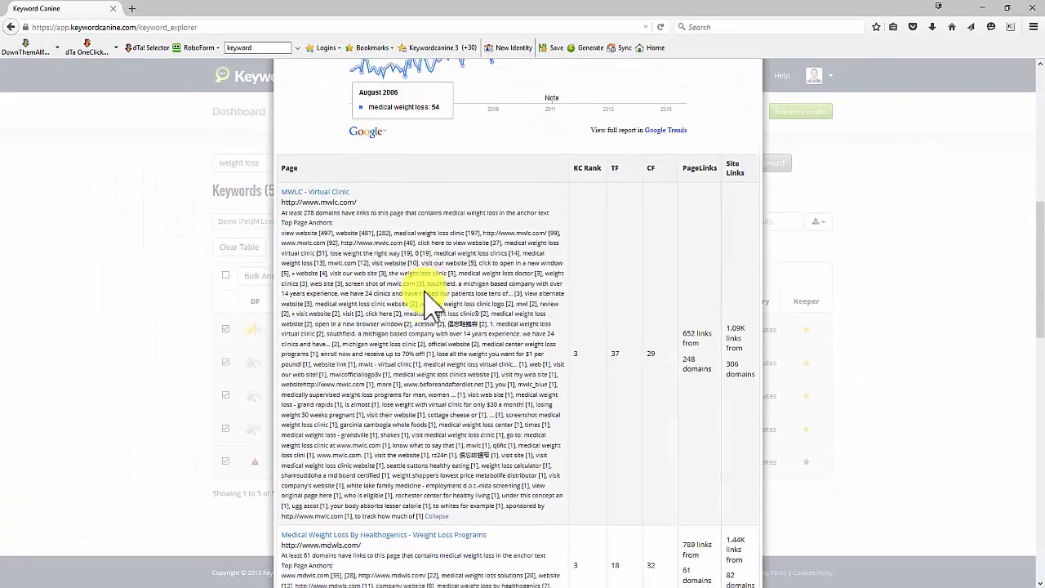
- Expand the anchor list of the 15 Best Medical Weight Loss Centers - Health.com page and compare the anchors of the other ranking pages
scroll(425, 302, "down", 2)
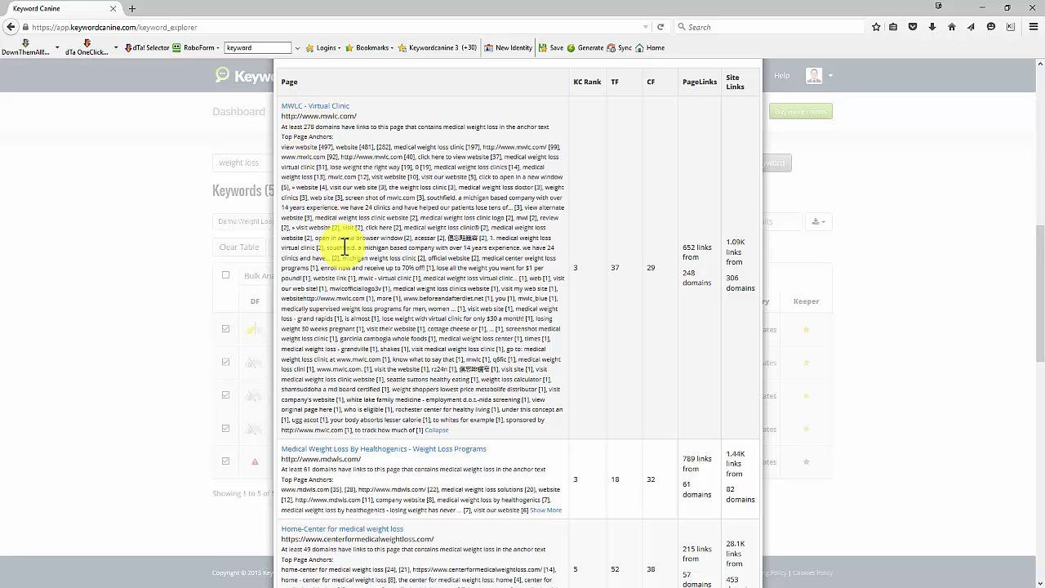
scroll(343, 273, "down", 4)
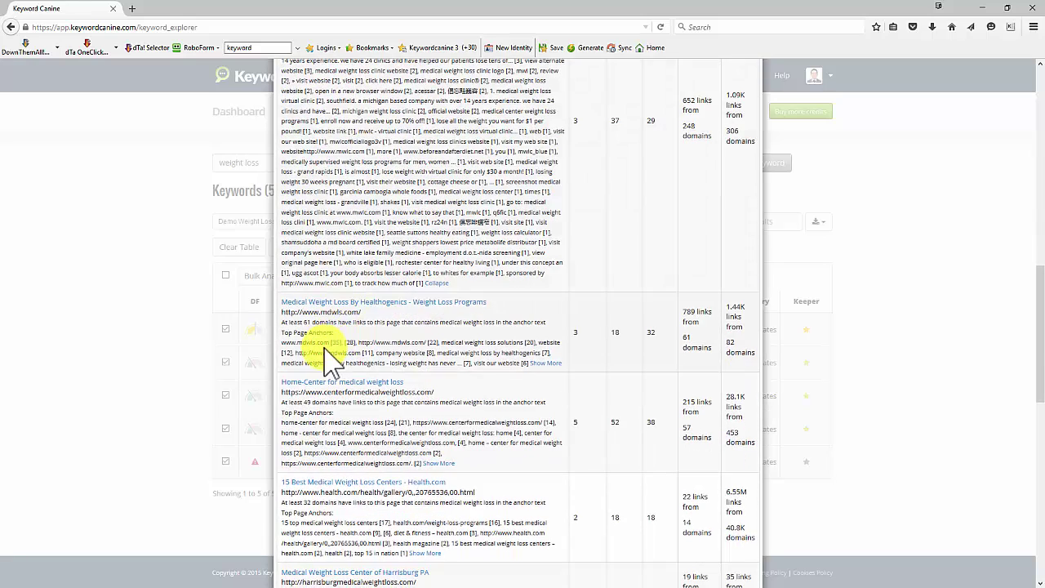
scroll(339, 371, "down", 2)
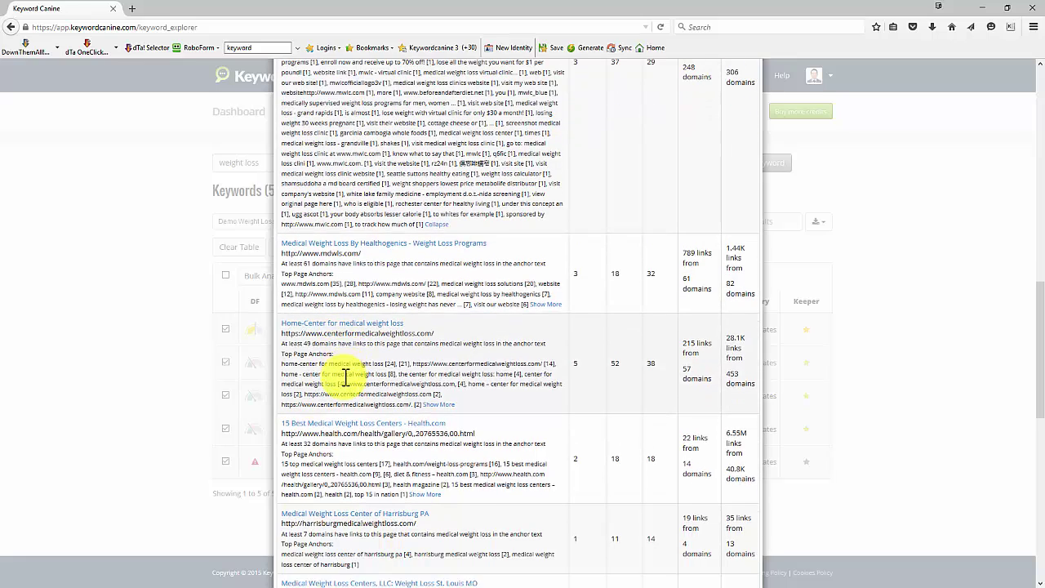
scroll(345, 376, "down", 4)
left_click(426, 377)
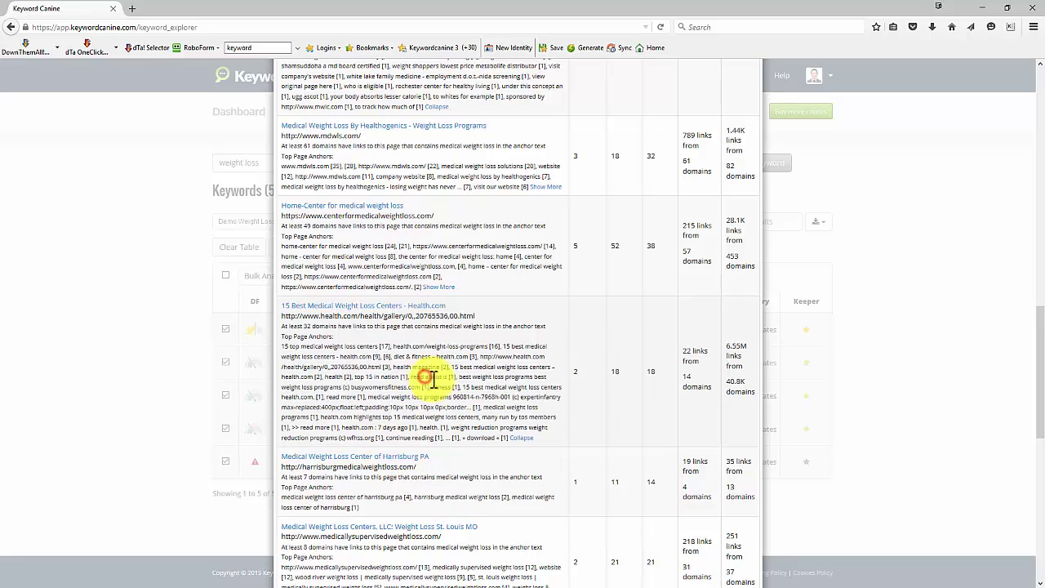
scroll(436, 379, "down", 2)
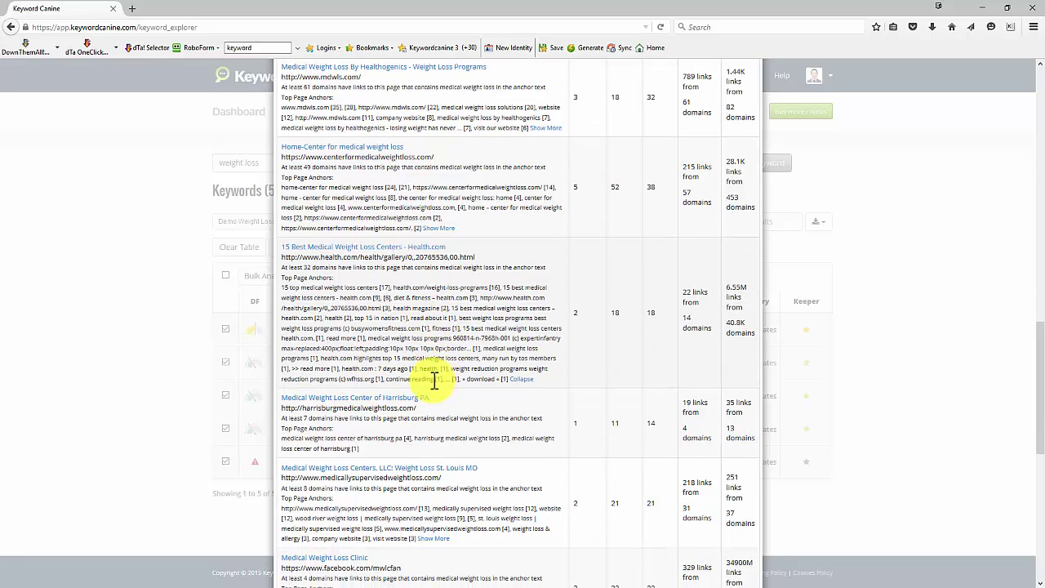
scroll(409, 353, "down", 7)
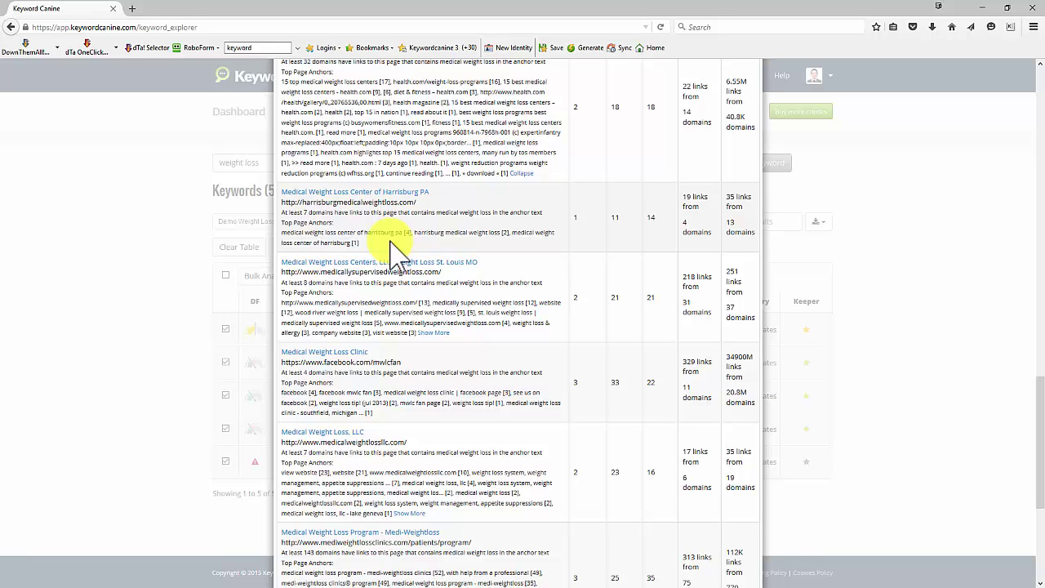
scroll(408, 291, "down", 3)
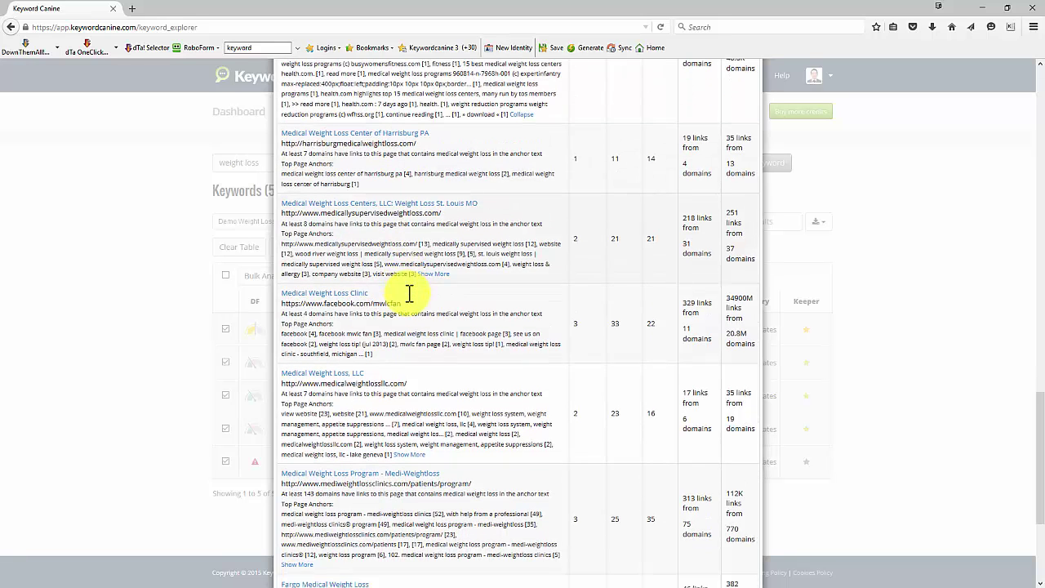
- Open the MWLC - Virtual Clinic site, pause its video, look over the whole home page, and close the site
scroll(390, 283, "up", 15)
scroll(390, 283, "up", 3)
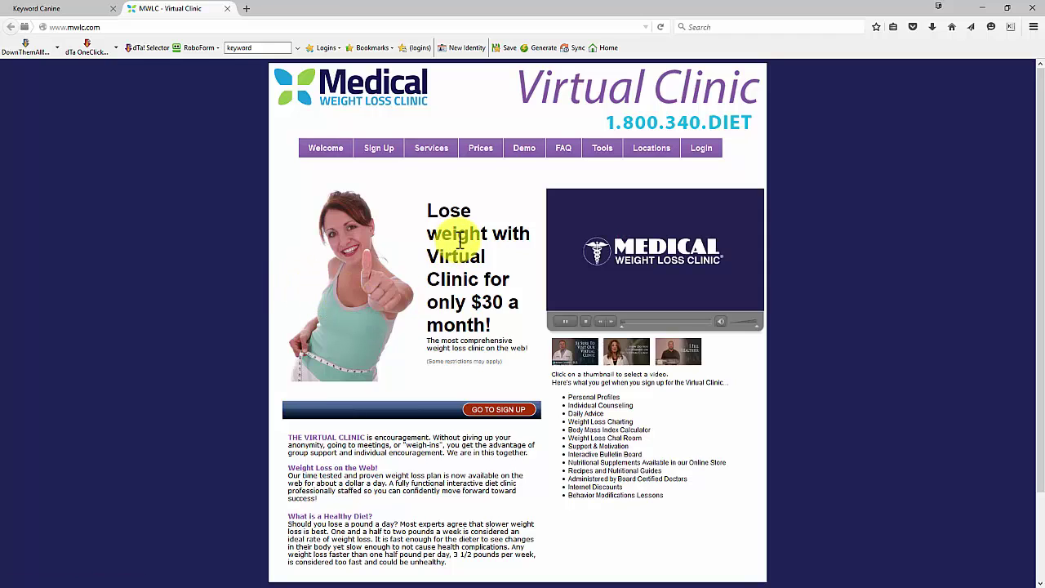
left_click(564, 321)
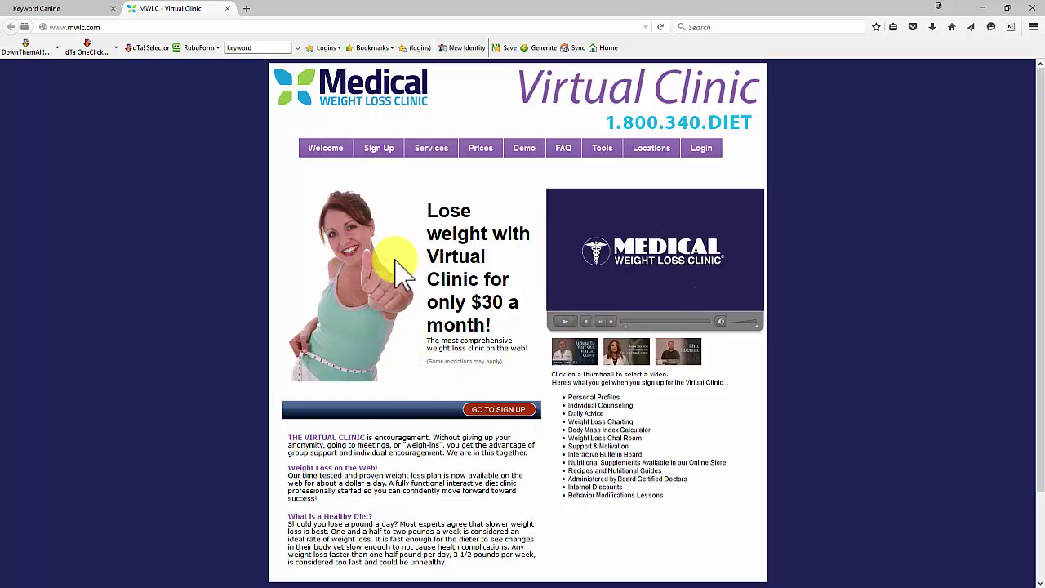
scroll(397, 269, "down", 3)
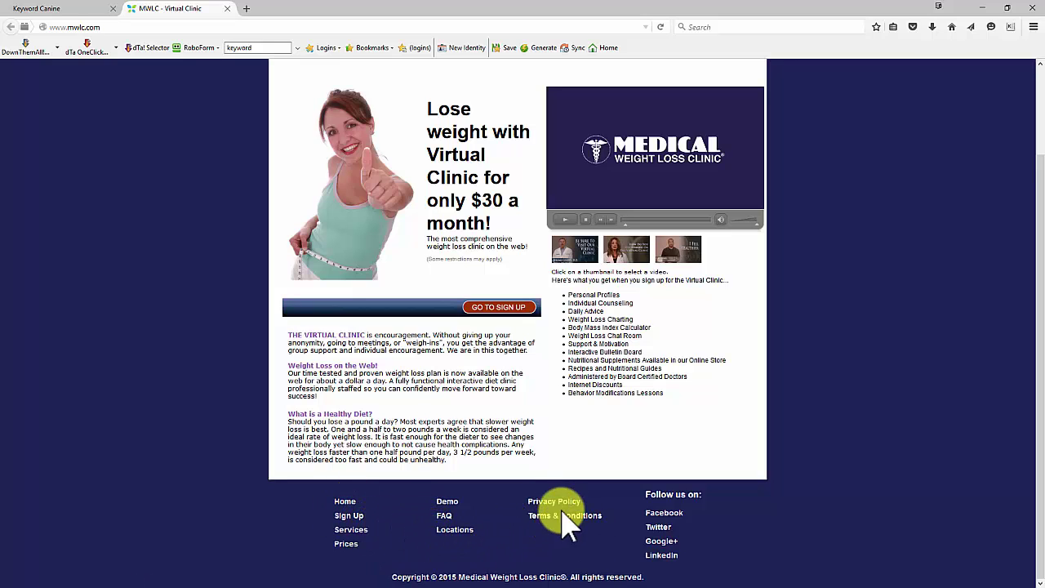
scroll(565, 522, "up", 3)
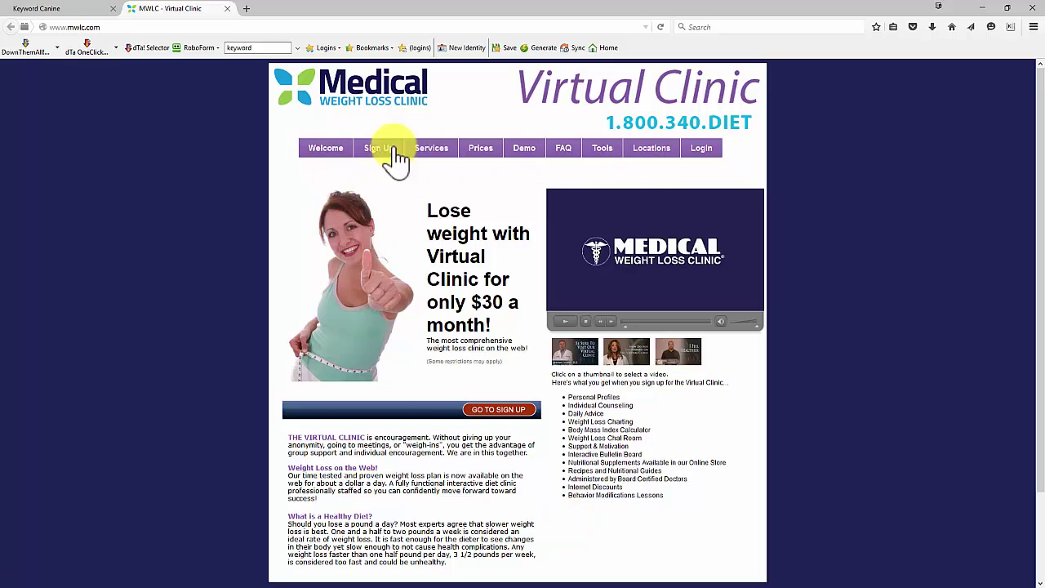
left_click(228, 8)
- Open the Medical Weight Loss By Healthogenics site, inspect its home page from header to footer, and close the site
scroll(339, 326, "down", 5)
left_click(362, 392)
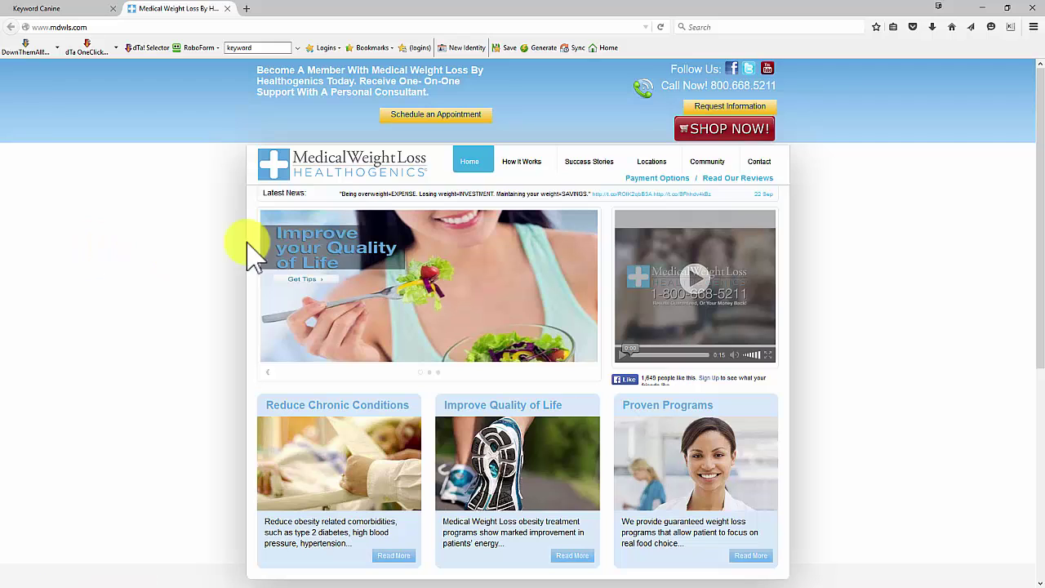
mouse_move(552, 167)
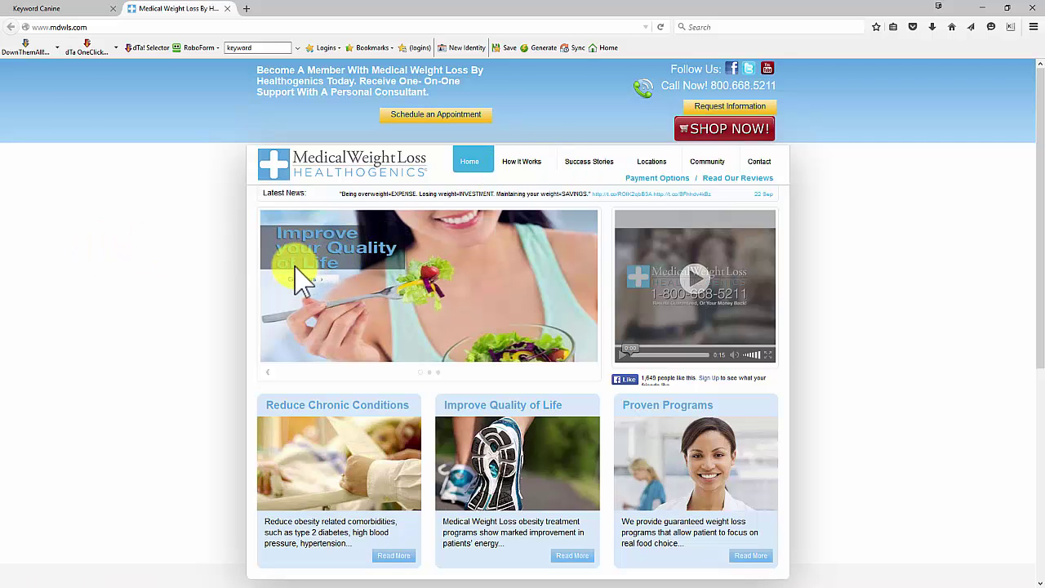
scroll(700, 221, "down", 3)
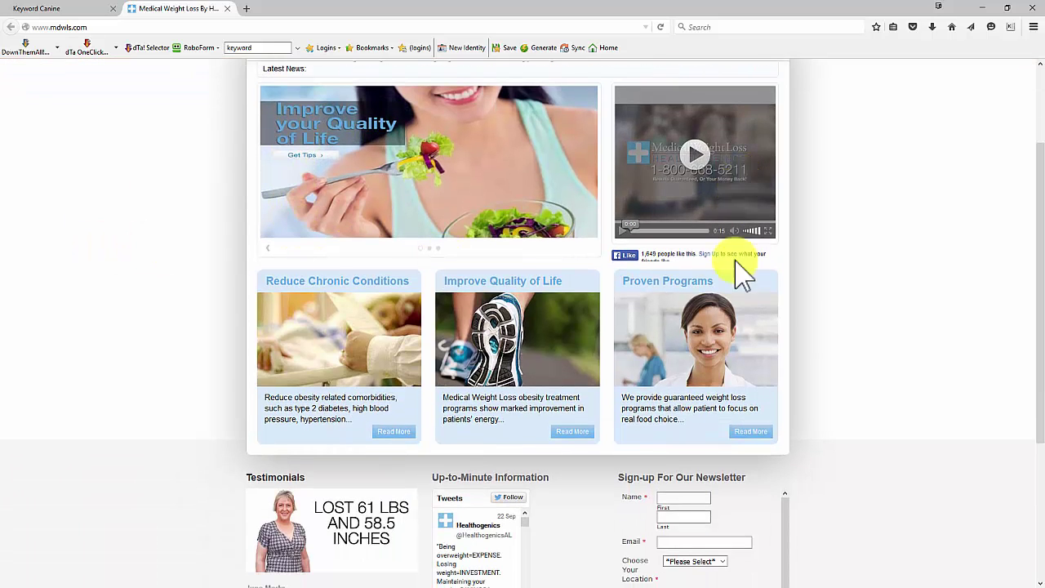
scroll(508, 355, "down", 3)
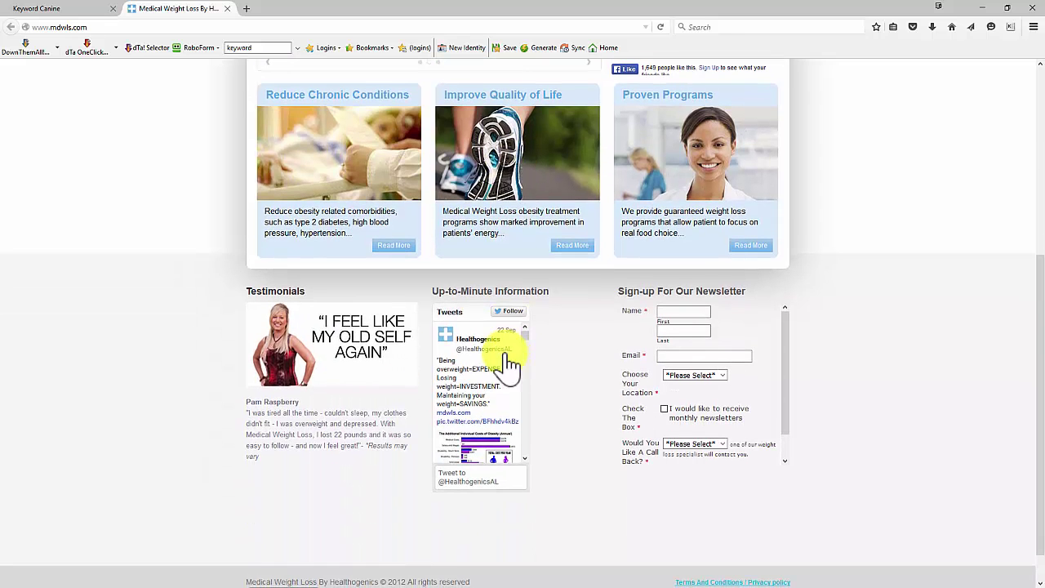
scroll(341, 331, "up", 4)
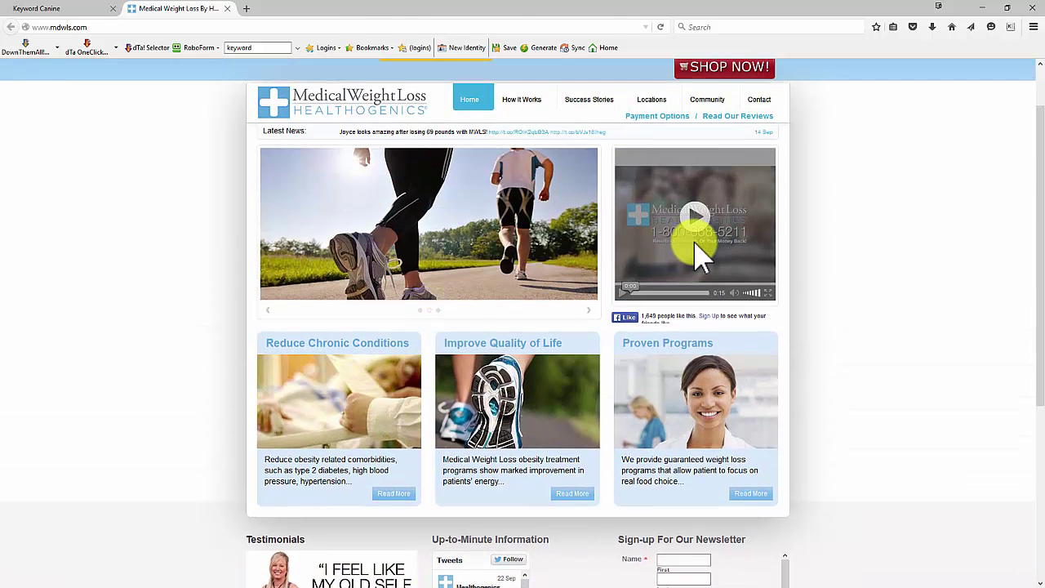
scroll(256, 311, "down", 4)
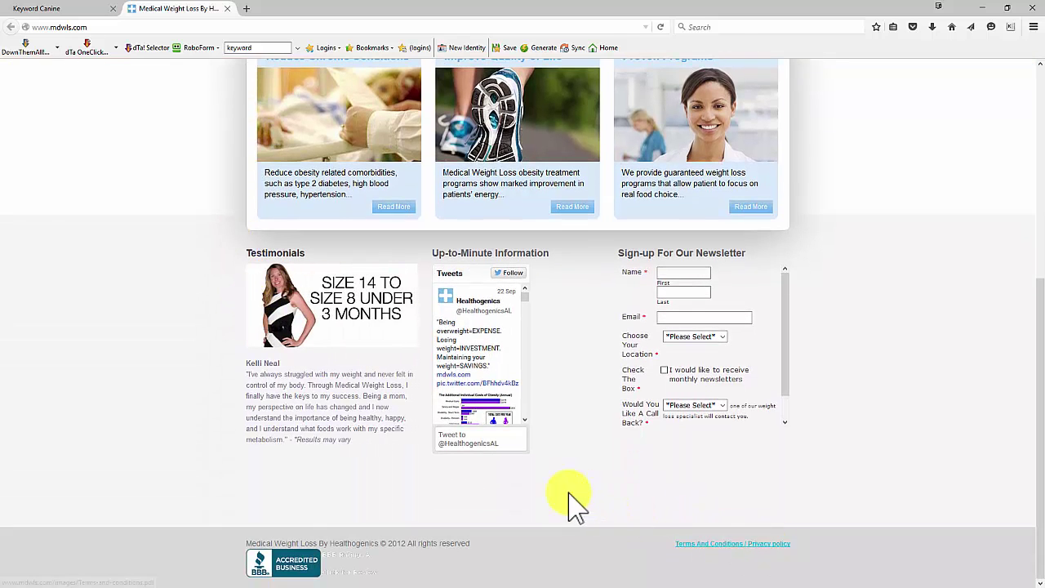
scroll(571, 502, "up", 5)
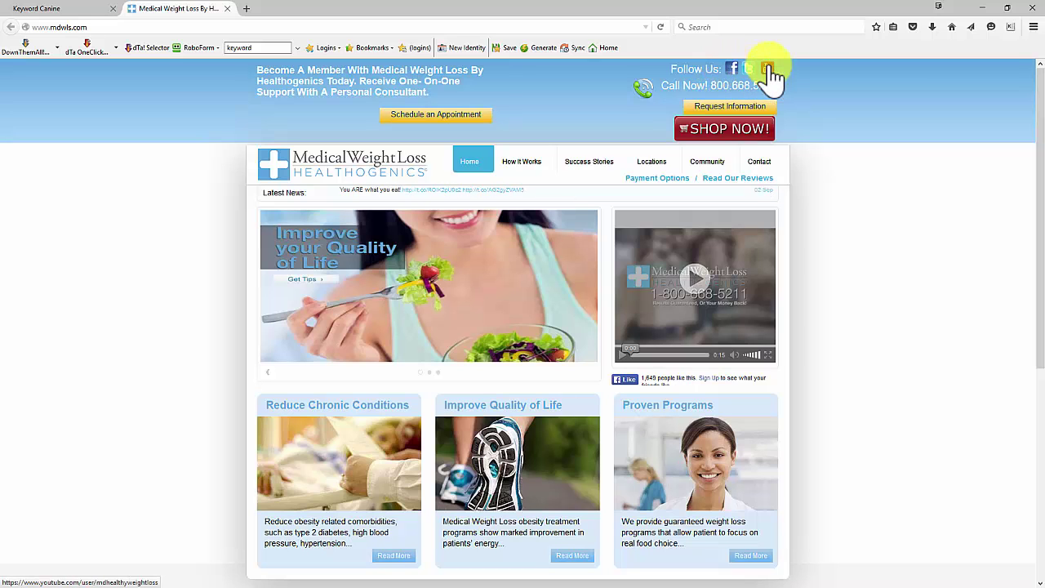
left_click(227, 8)
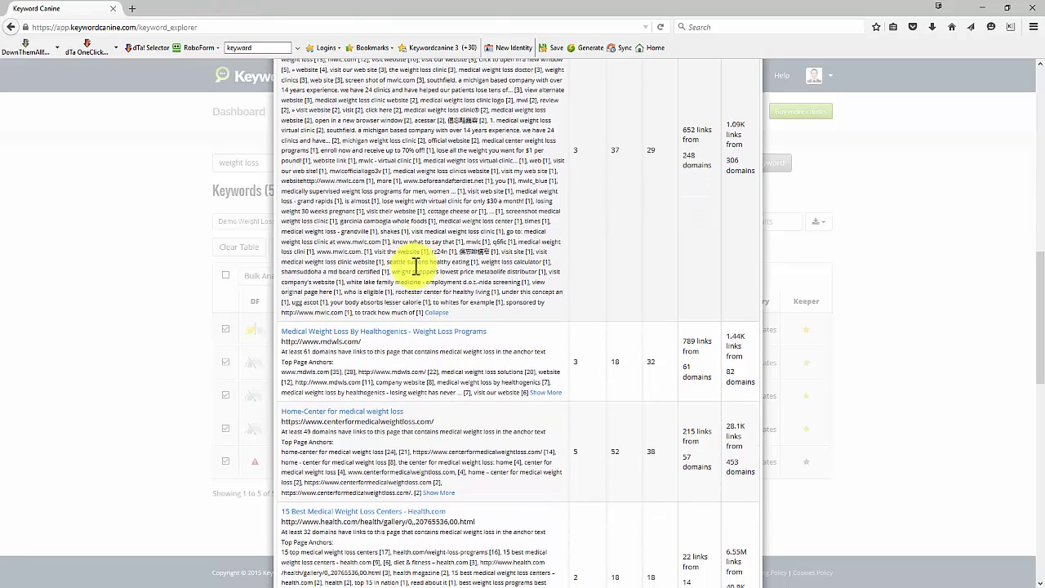
- Review the local monthly searches, quoted result count, and average page and site KCRank for "medical weight loss"
scroll(653, 482, "up", 6)
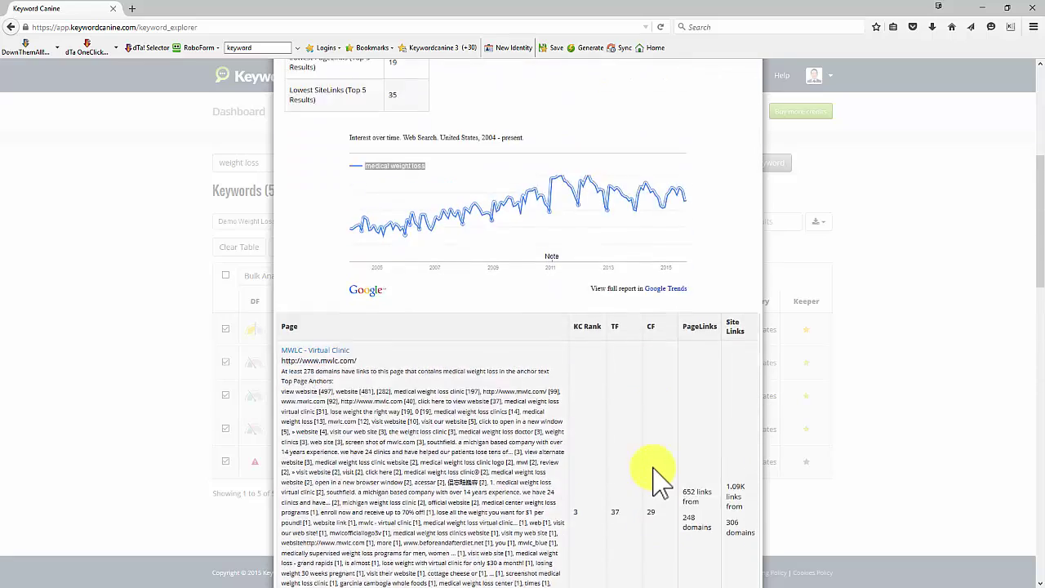
scroll(653, 482, "up", 3)
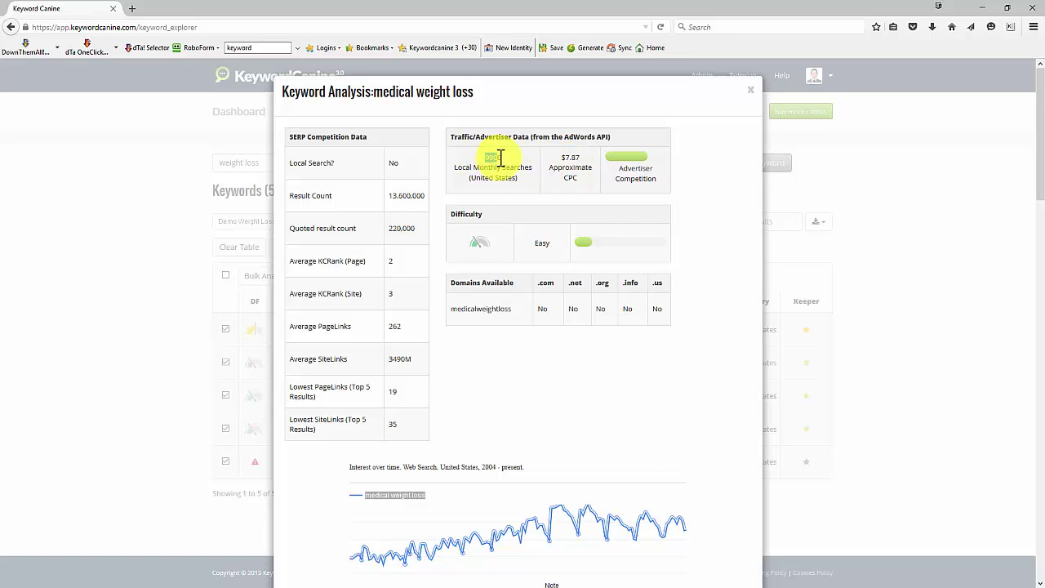
left_click_drag(391, 230, 411, 232)
double_click(389, 262)
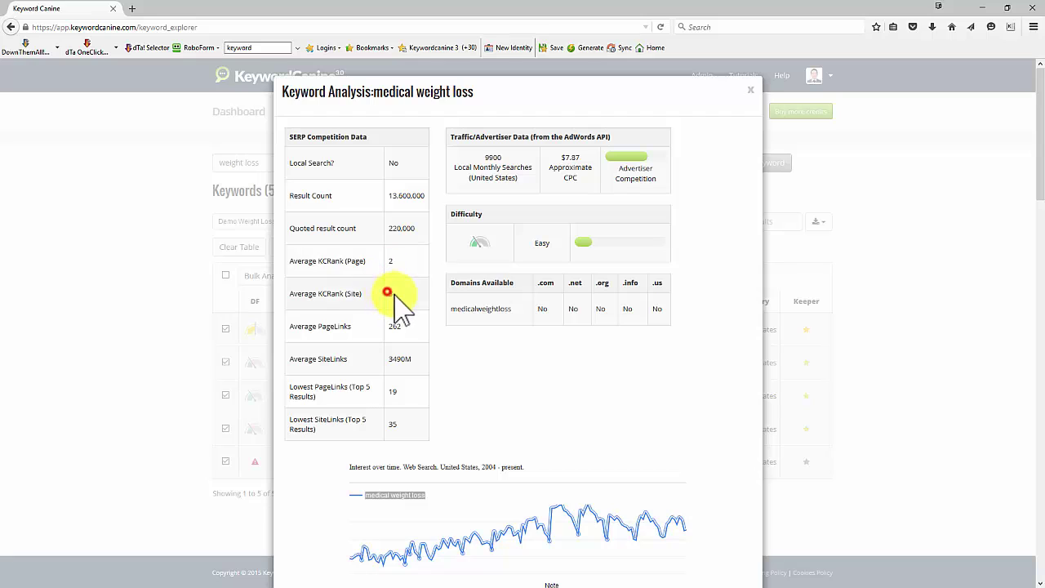
double_click(388, 293)
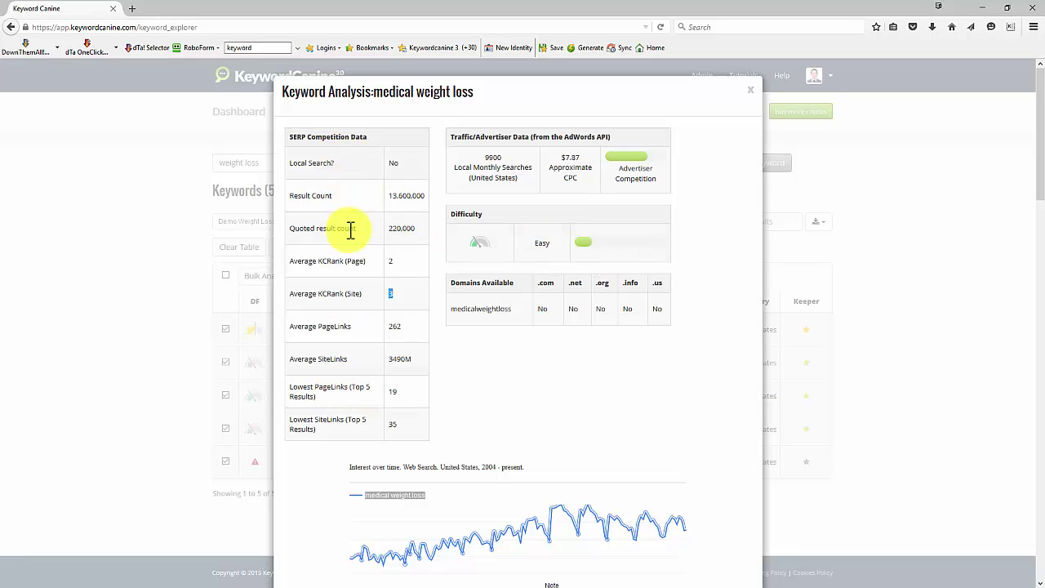
- Check the difficulty rating and ranking pages for "medical weight loss" once more and close its keyword analysis
mouse_move(488, 255)
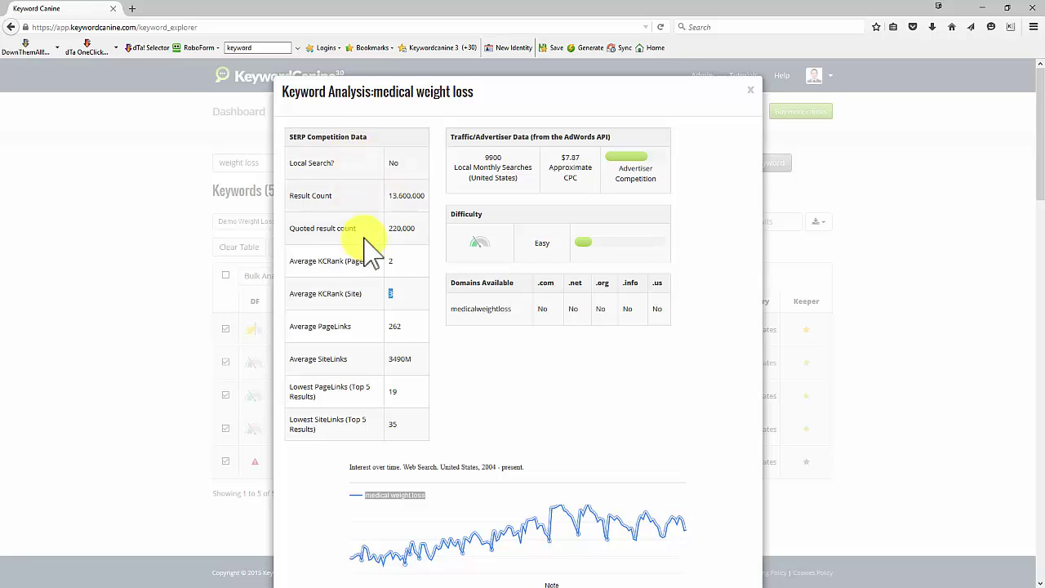
scroll(372, 417, "down", 5)
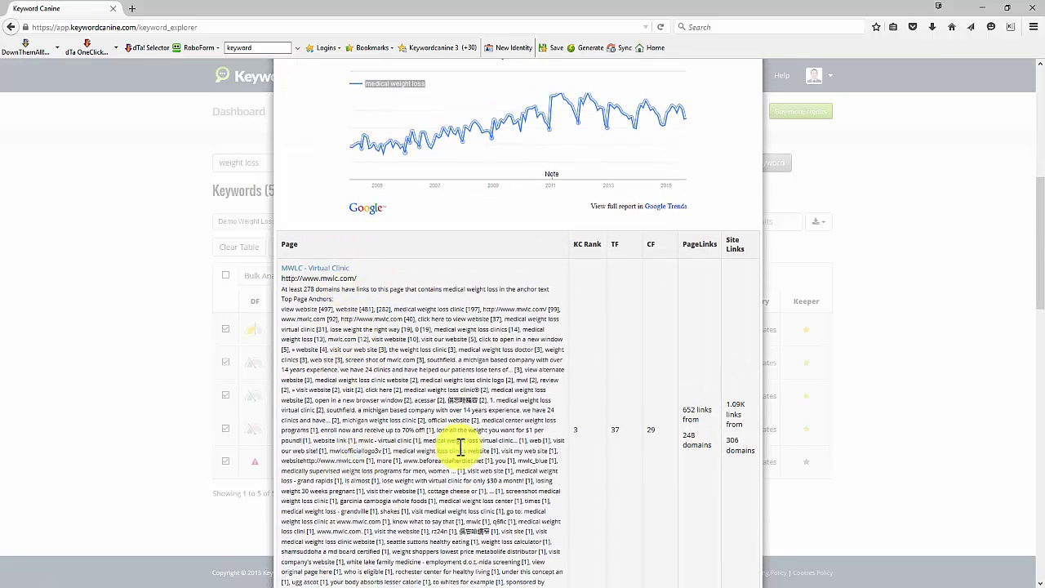
scroll(350, 462, "up", 5)
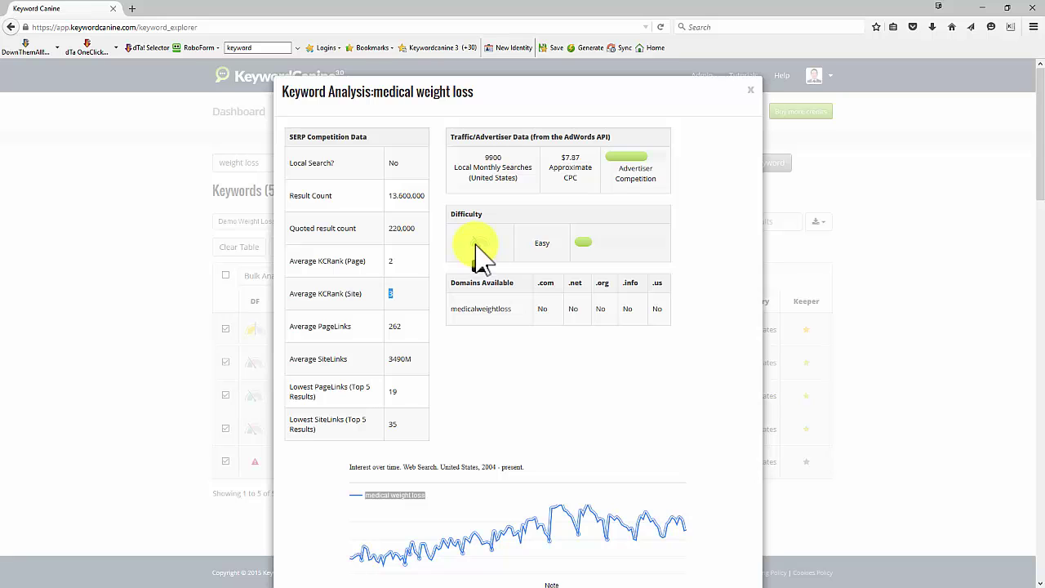
left_click(751, 90)
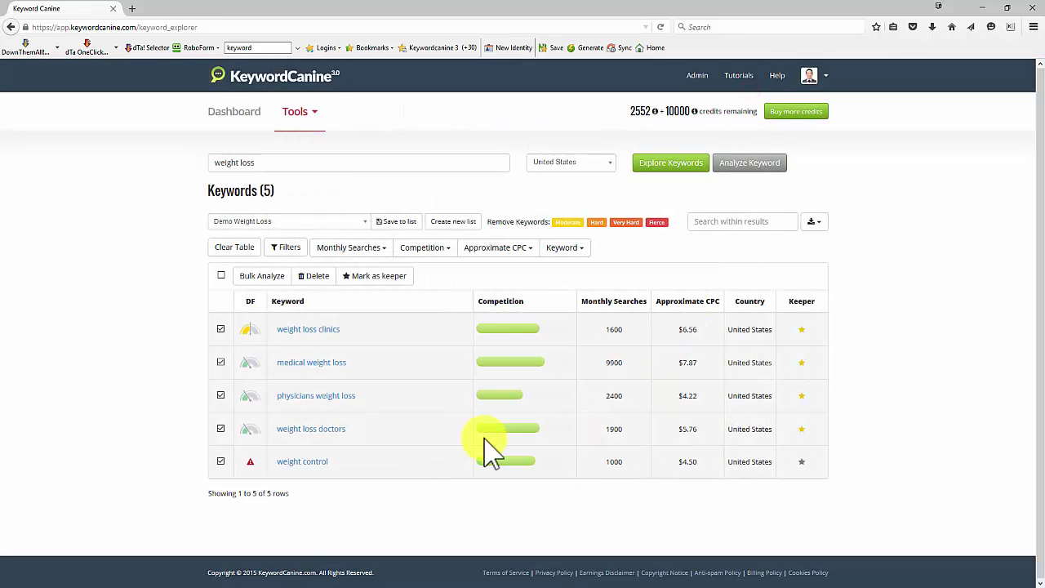
- Open the keyword analysis for "physicians weight loss" and examine its interest-over-time trend
mouse_move(251, 403)
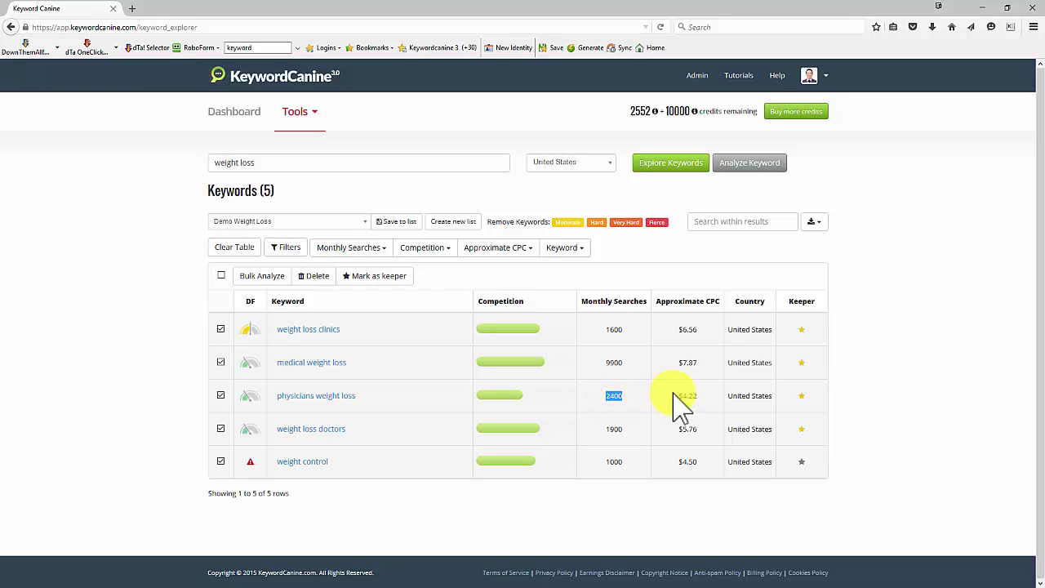
left_click(319, 400)
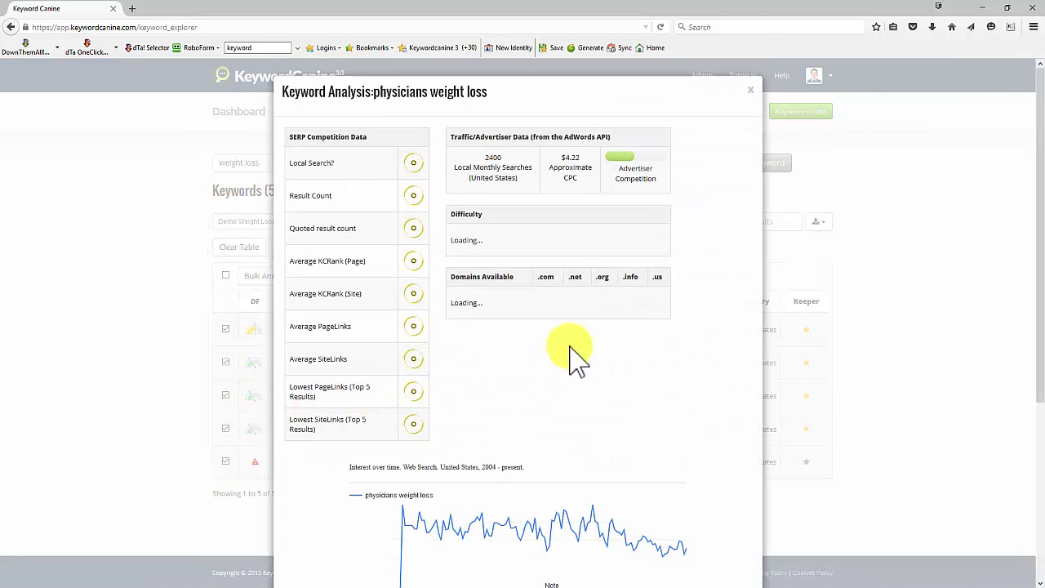
mouse_move(499, 523)
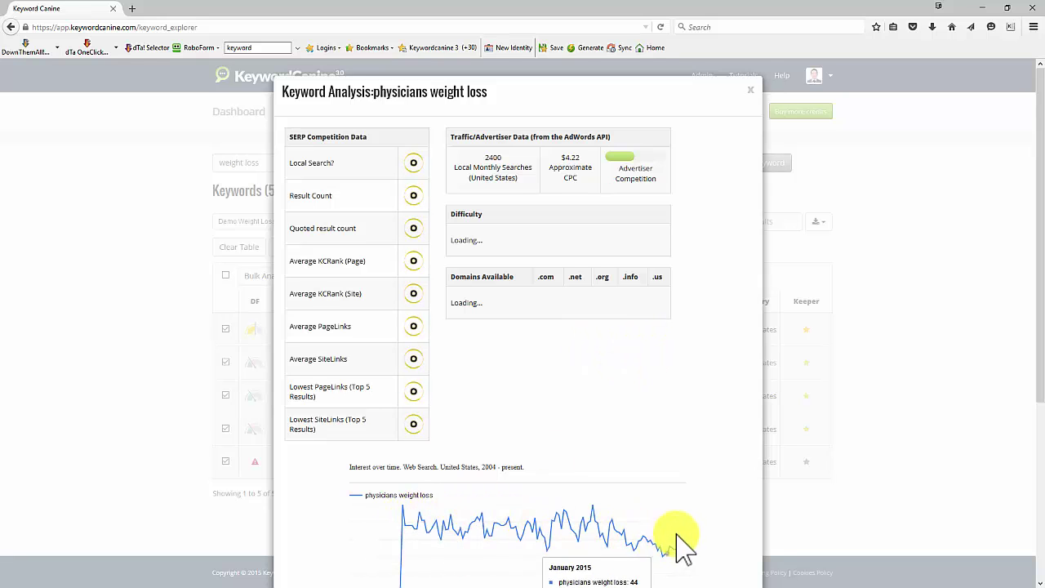
scroll(678, 543, "down", 1)
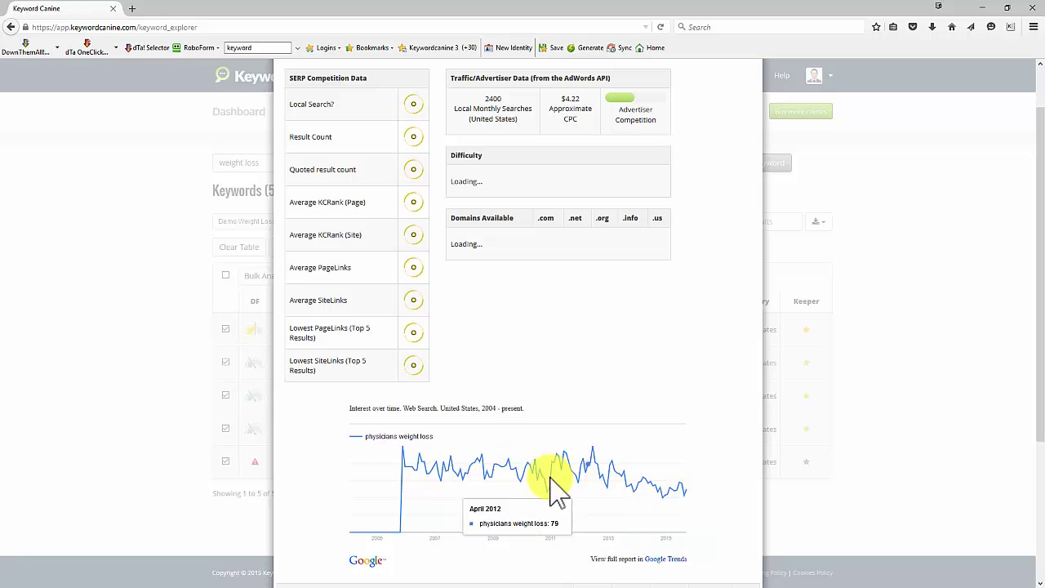
scroll(613, 478, "up", 1)
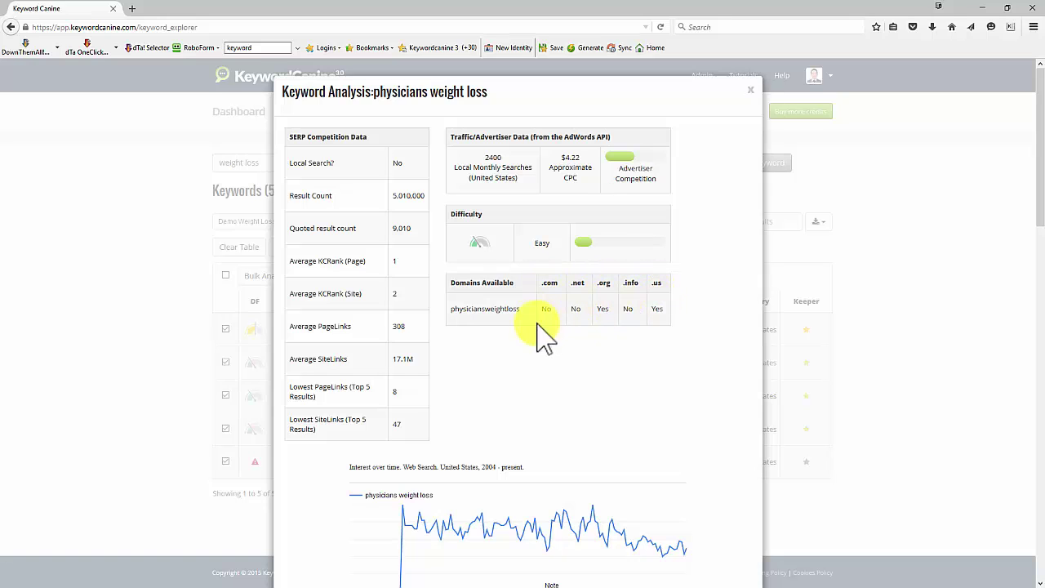
- Review the domain availability, result count, page and site link figures, and ranking pages for "physicians weight loss"
double_click(490, 313)
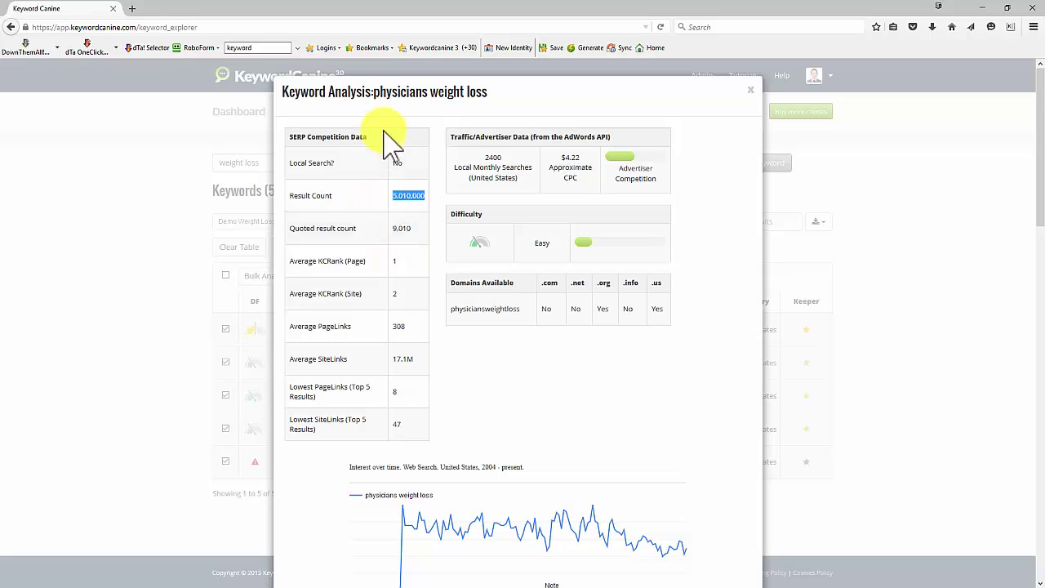
scroll(406, 246, "down", 1)
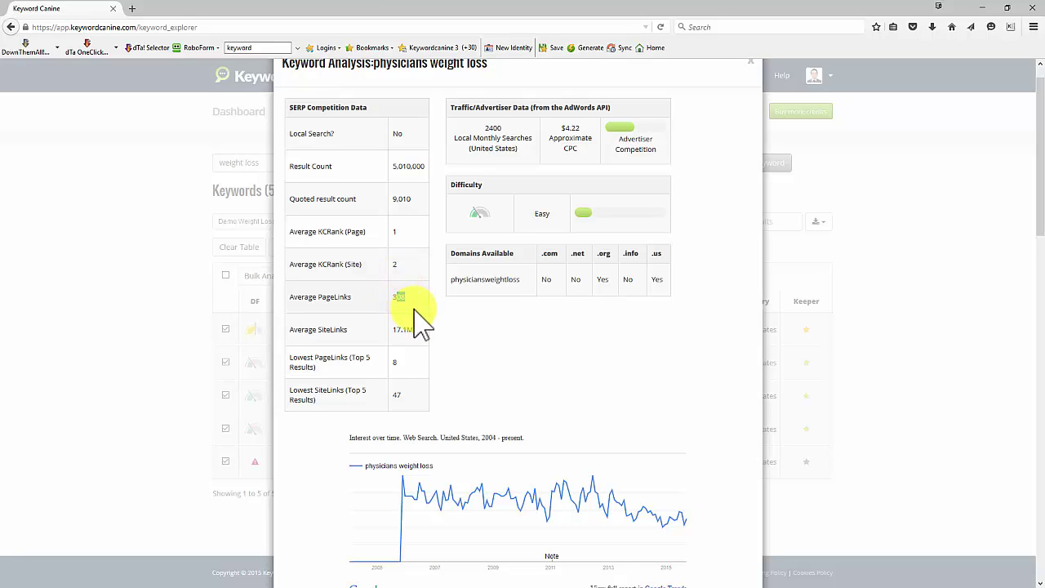
scroll(408, 315, "down", 2)
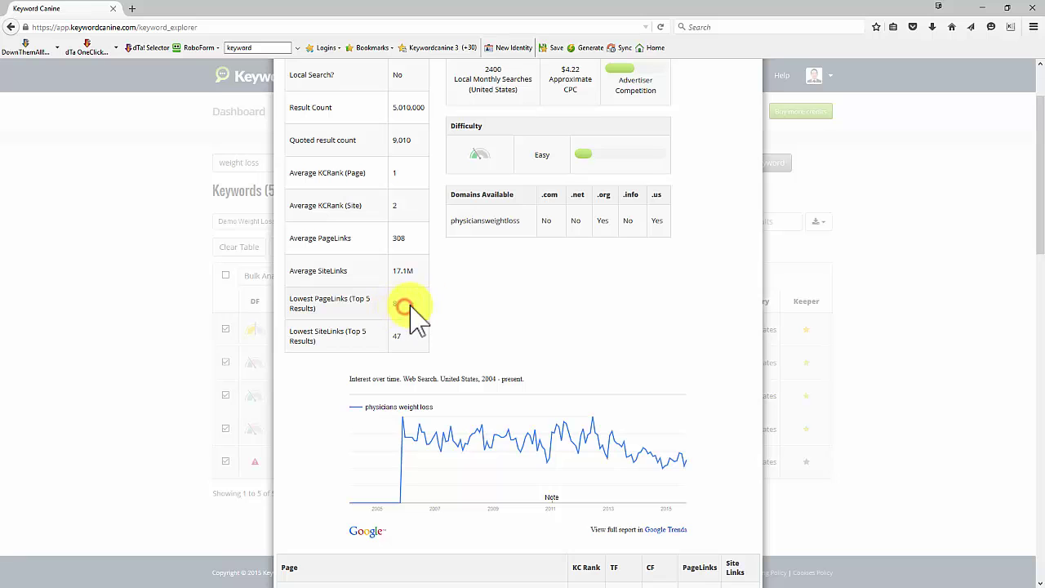
scroll(441, 319, "down", 5)
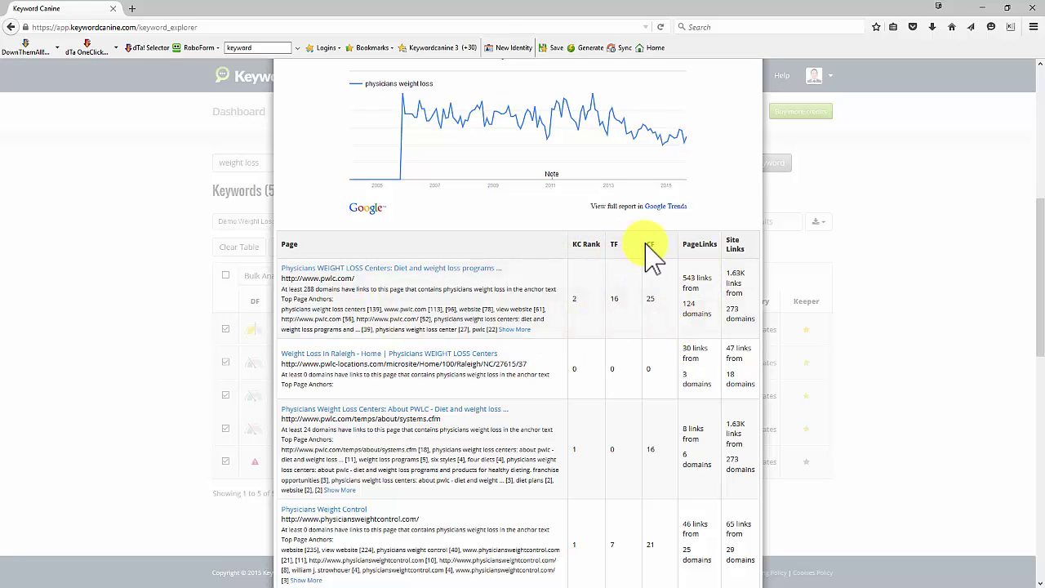
scroll(648, 257, "up", 1)
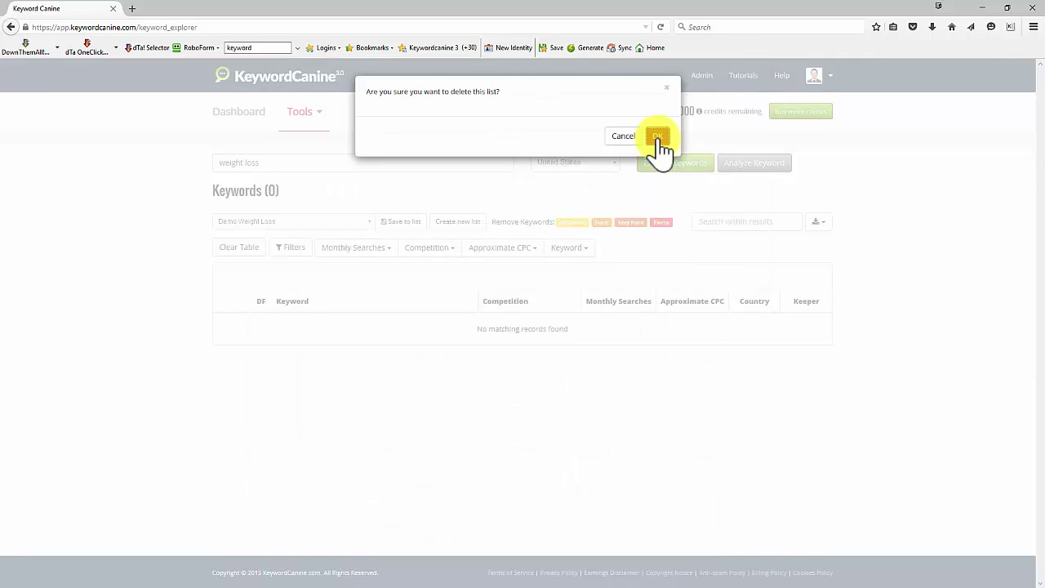
- Confirm deleting the Demo Weight Loss list and analyze the keyword "weight loss" for the United States
left_click(657, 136)
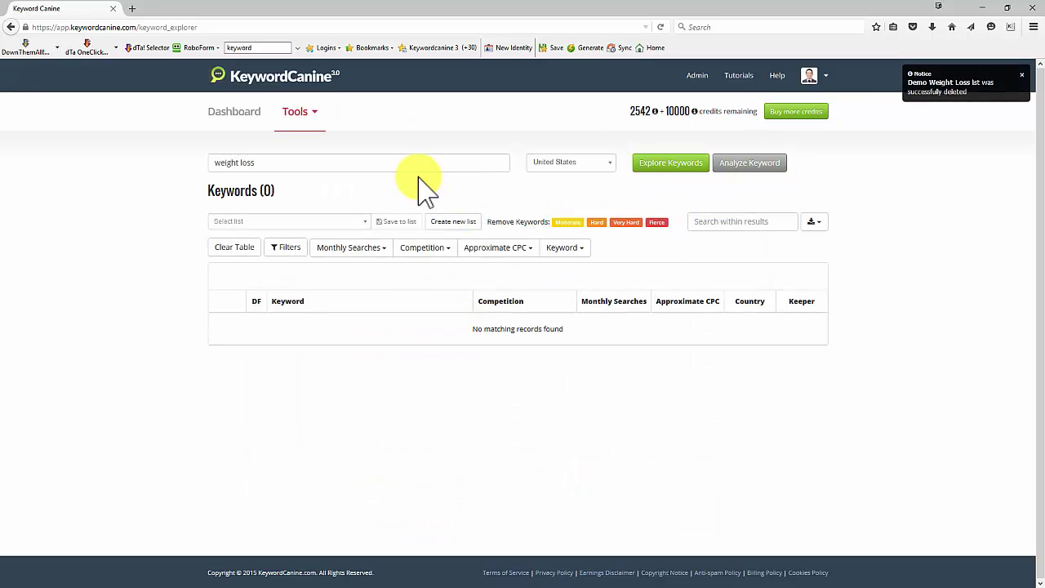
left_click(397, 165)
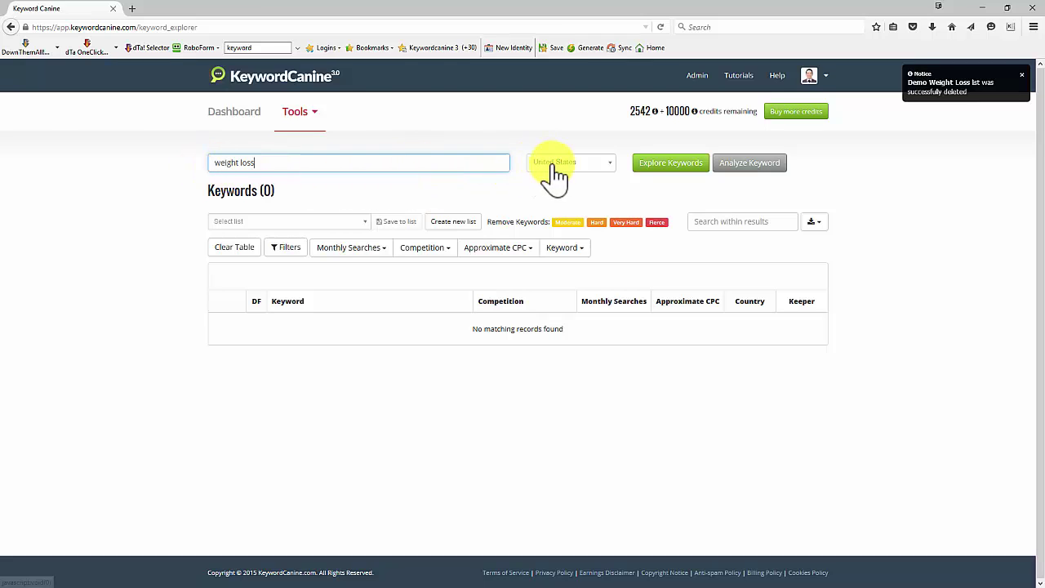
left_click(750, 168)
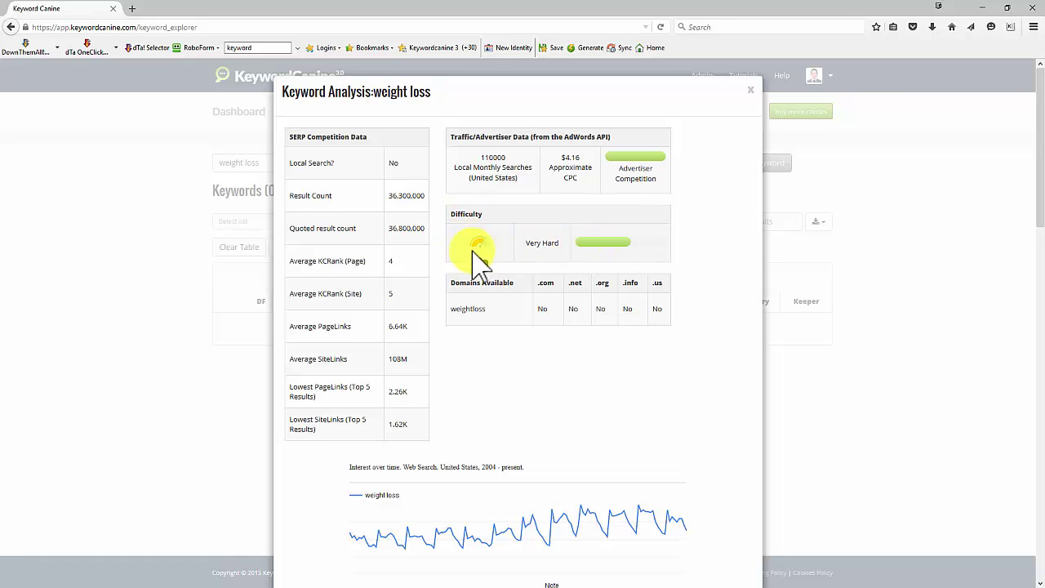
- Examine the search trend for "weight loss" and compare the KC Rank, TF, CF and link figures of its ranking pages
scroll(404, 286, "down", 3)
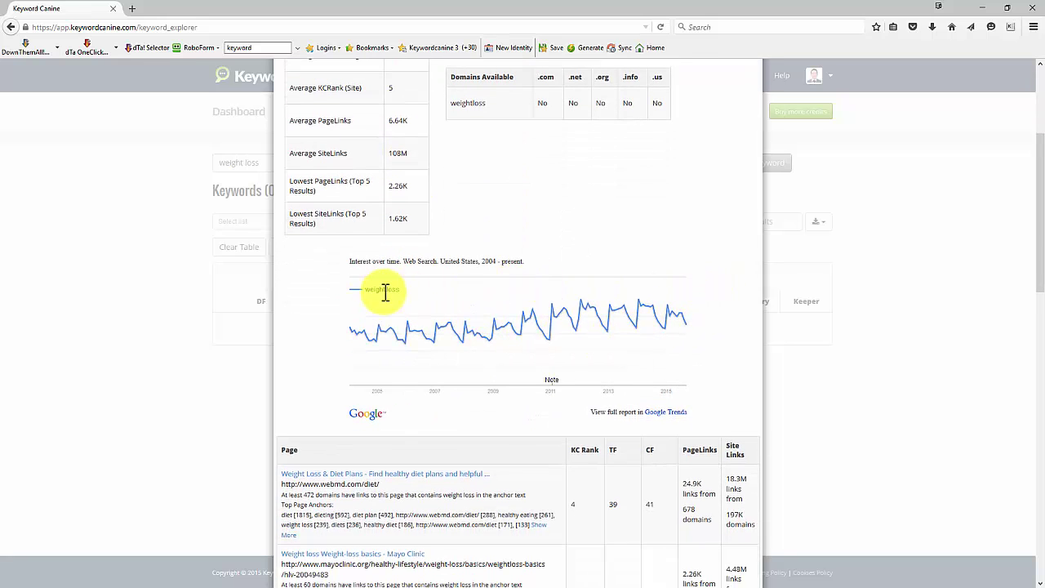
mouse_move(486, 310)
scroll(487, 309, "down", 3)
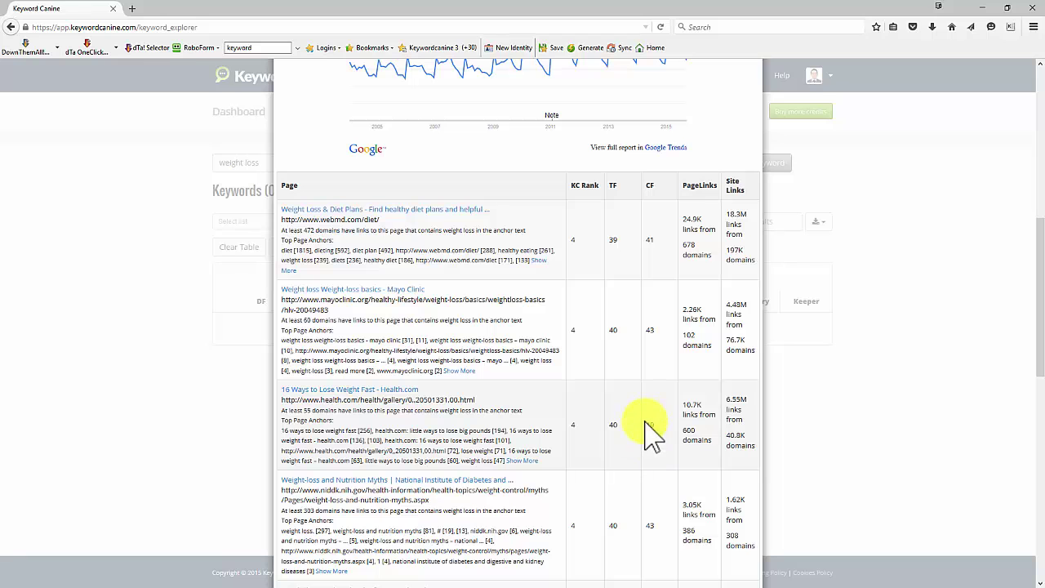
scroll(621, 405, "down", 2)
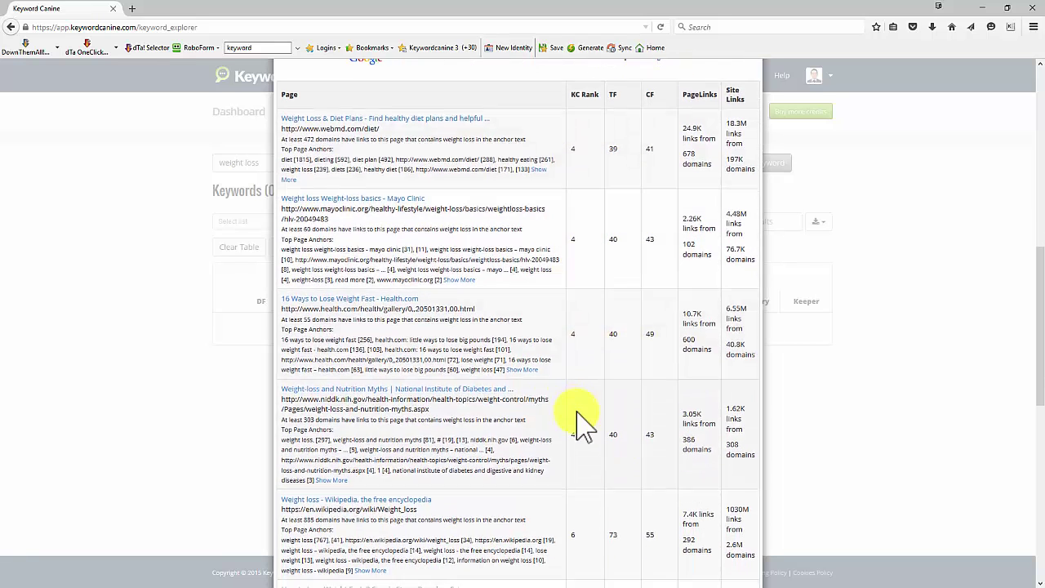
scroll(580, 418, "down", 3)
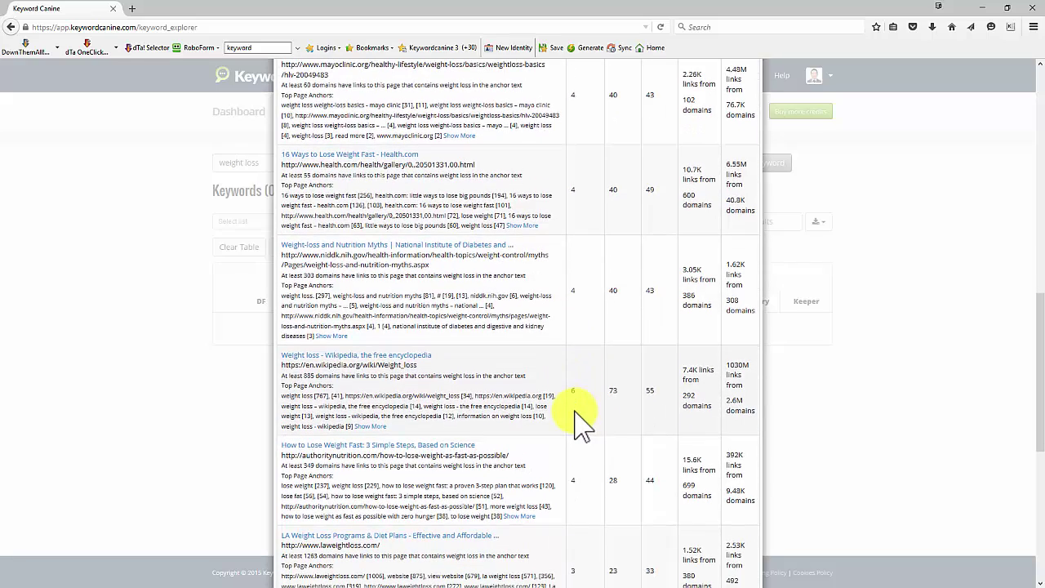
scroll(575, 420, "up", 3)
- Close the "weight loss" analysis and analyze the keyword "worm farming" for the United States
left_click(66, 162)
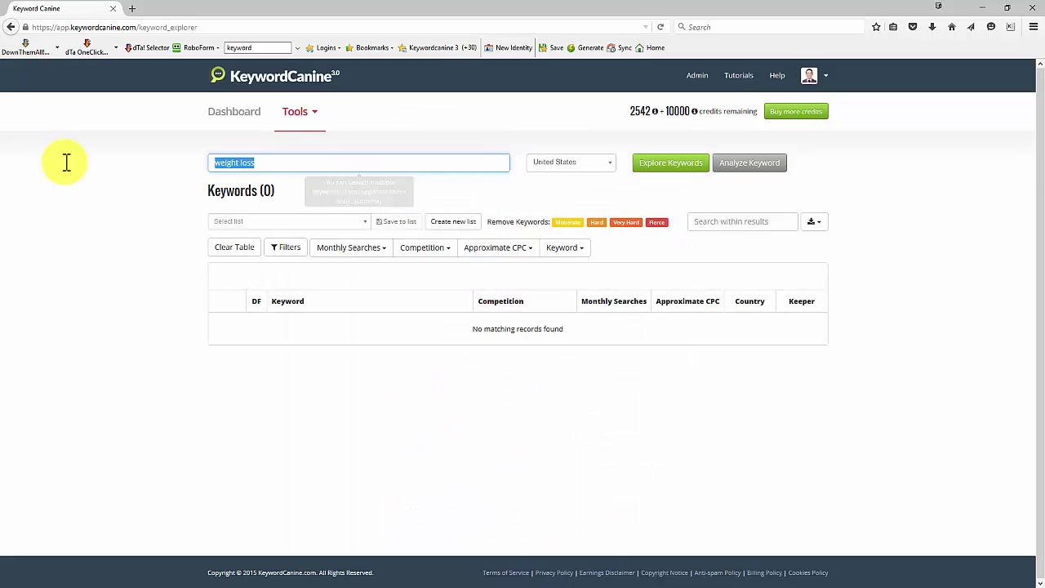
type("worm farming")
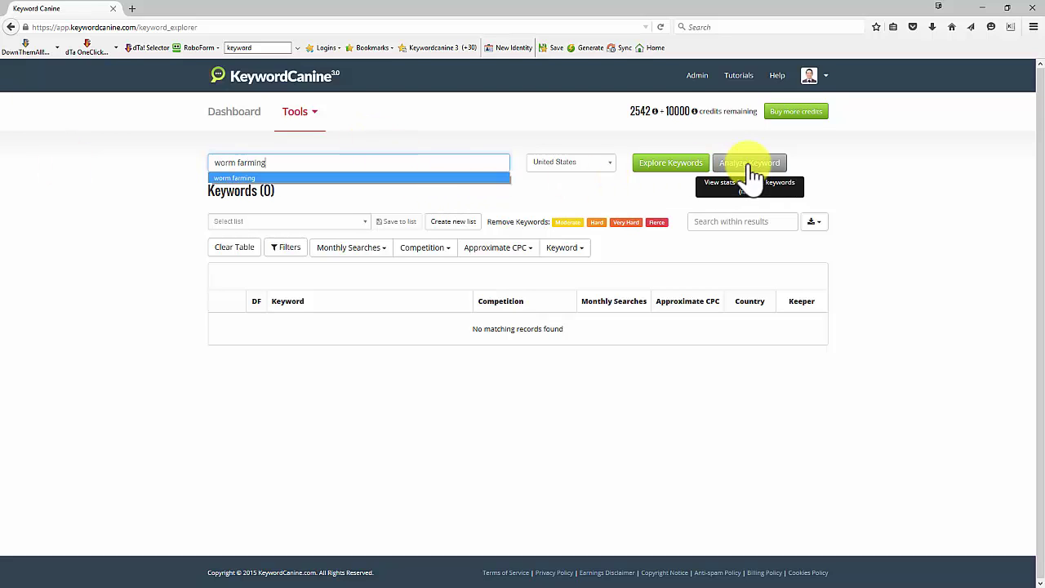
left_click(750, 165)
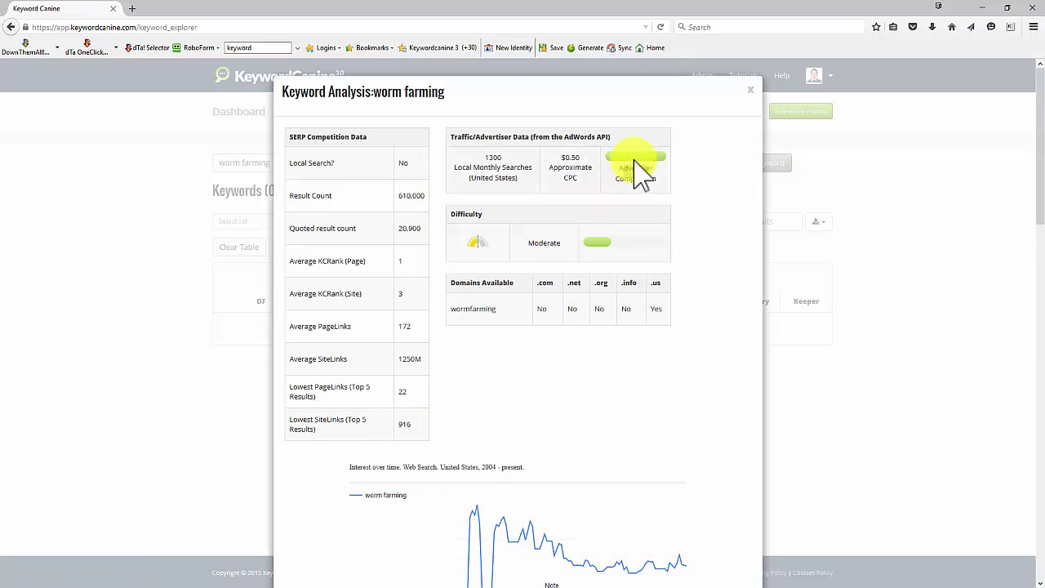
- Review the monthly searches, quoted result count, difficulty, trend and ranking pages for "worm farming", and close the analysis
double_click(483, 158)
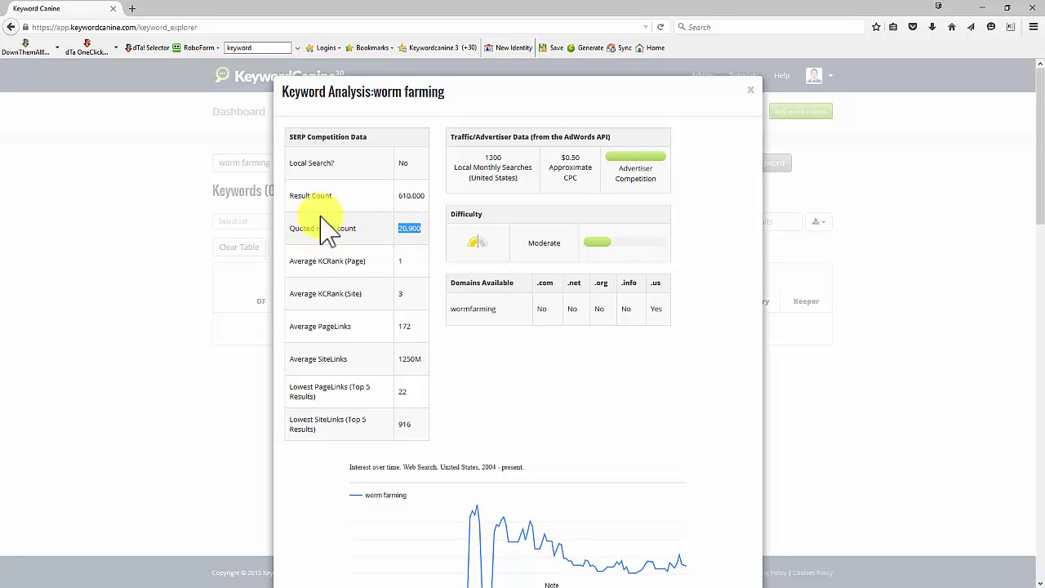
left_click(376, 92)
left_click_drag(400, 96, 443, 98)
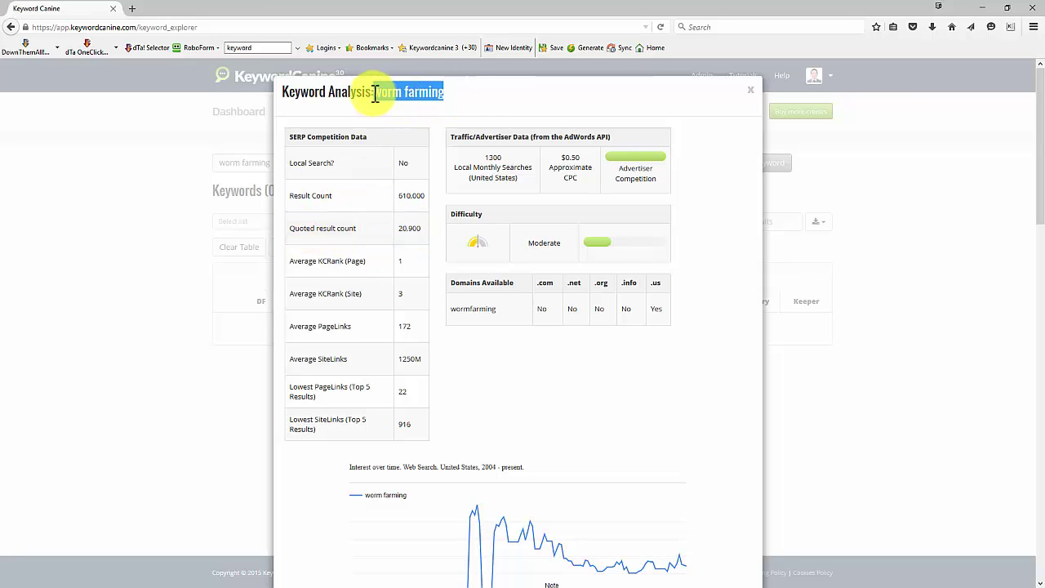
left_click(451, 94)
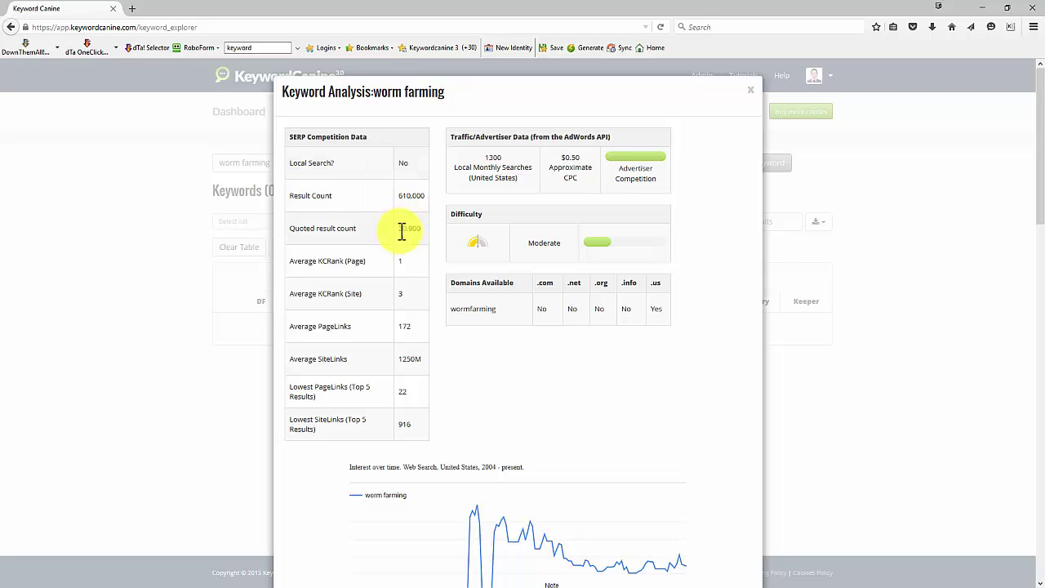
scroll(405, 319, "down", 1)
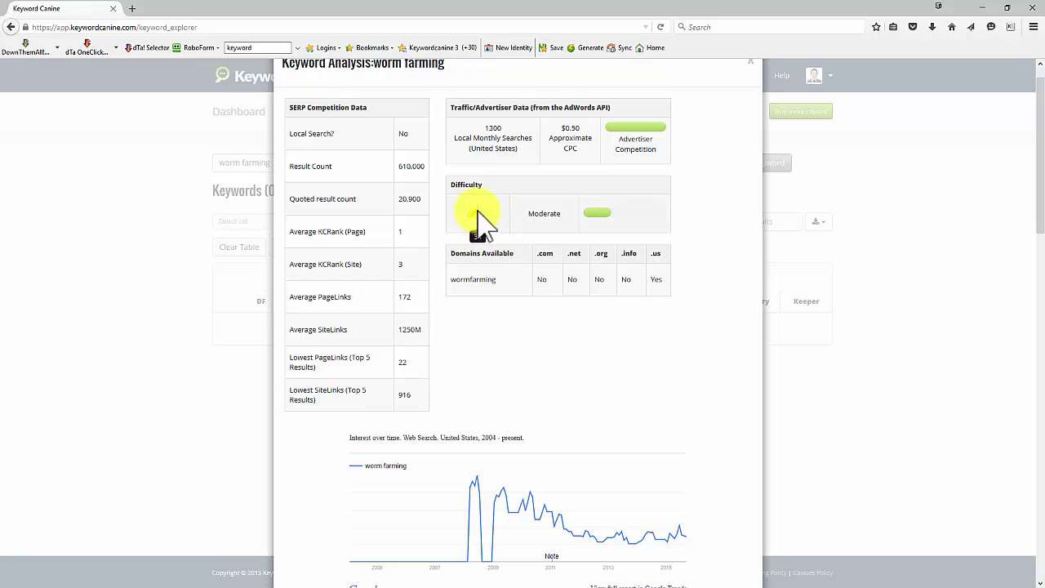
scroll(478, 221, "down", 5)
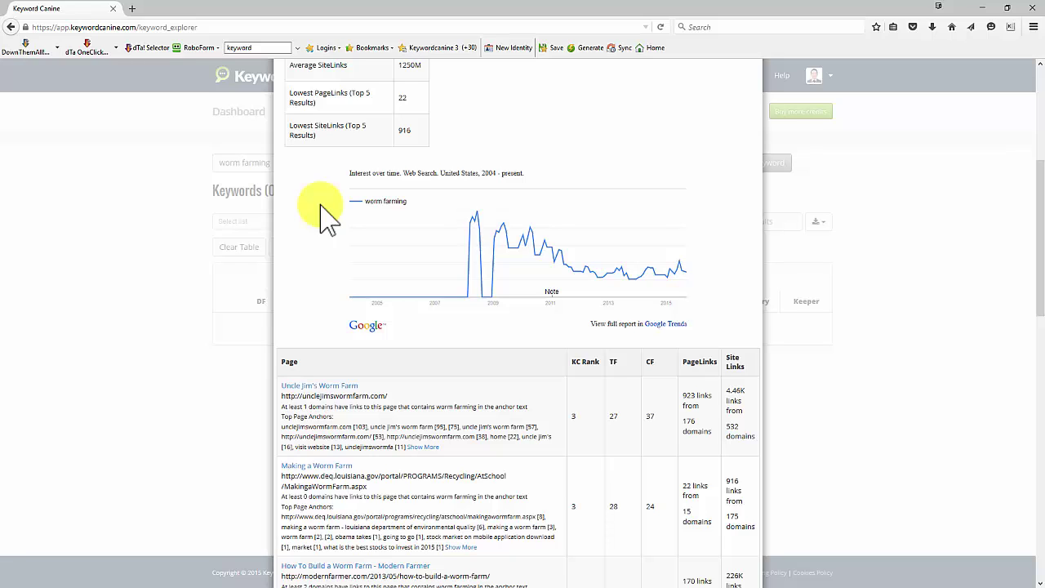
scroll(335, 237, "down", 4)
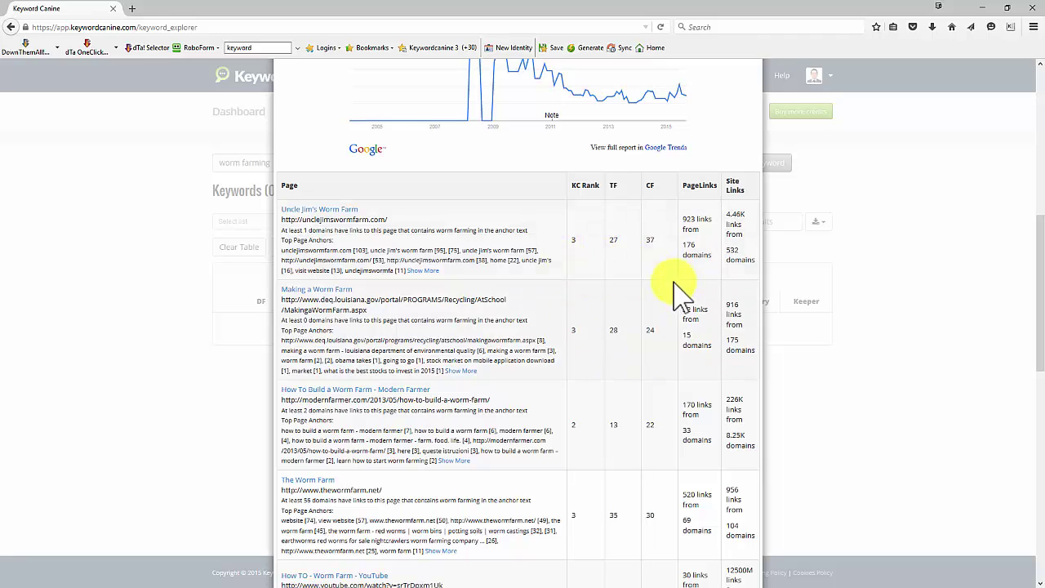
left_click(241, 327)
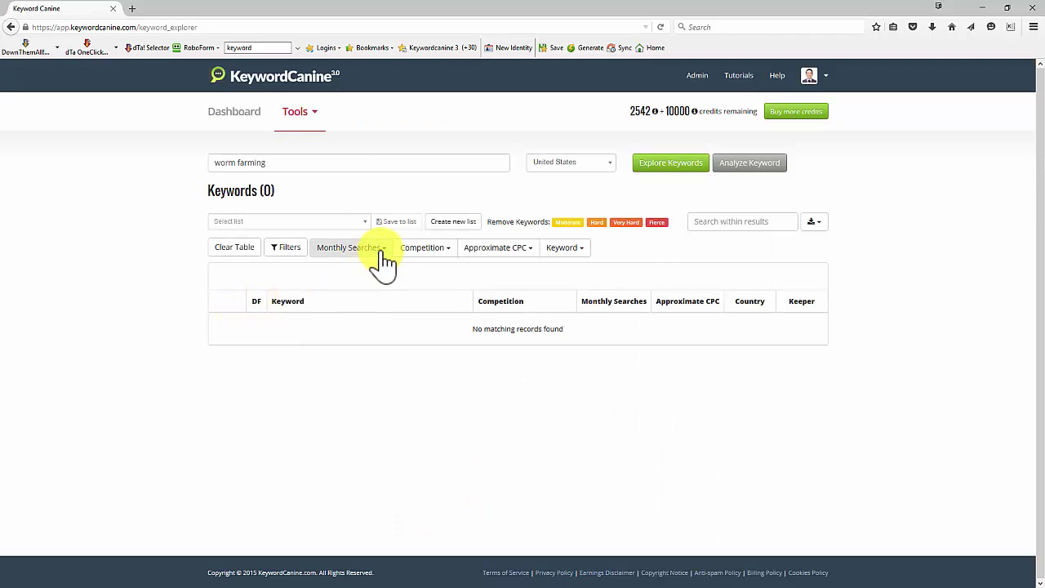
- Remove all table filters and load the saved Weight Loss/Diet Plan keyword list
left_click(297, 249)
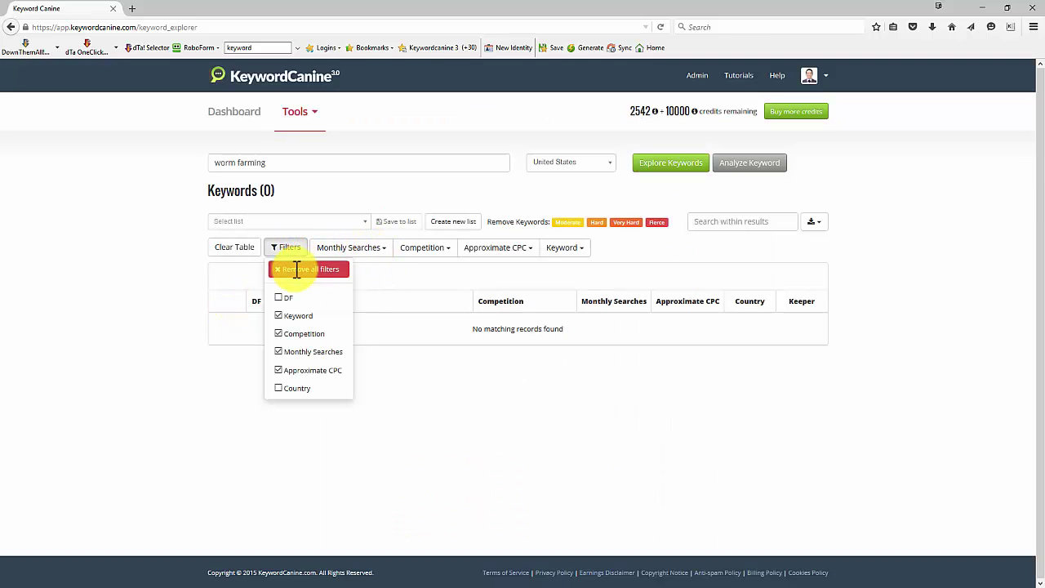
left_click(297, 269)
left_click(350, 223)
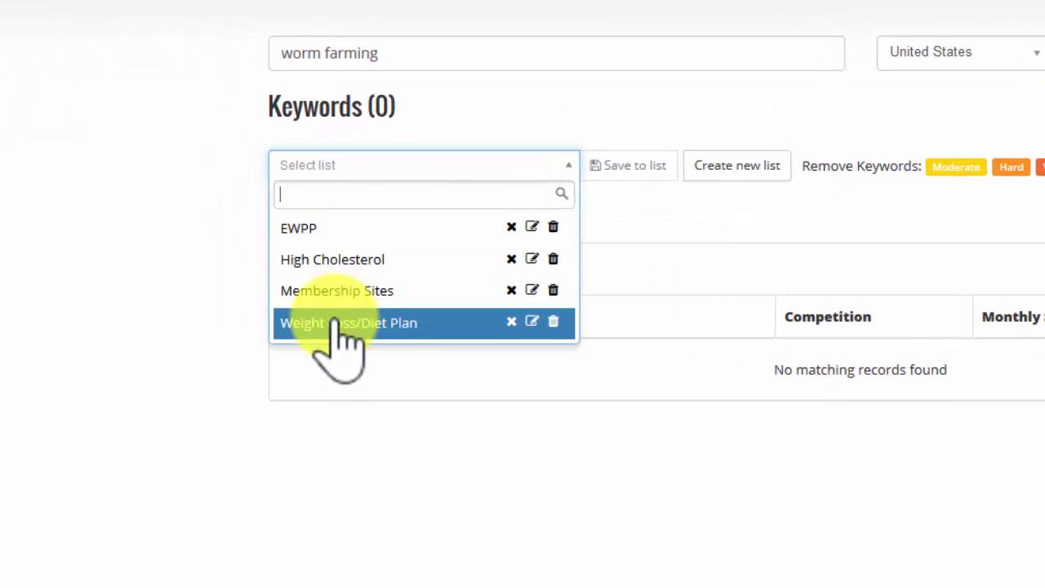
left_click(397, 327)
- Look over the difficulty ratings of the keywords in the Weight Loss/Diet Plan list
scroll(525, 409, "down", 4)
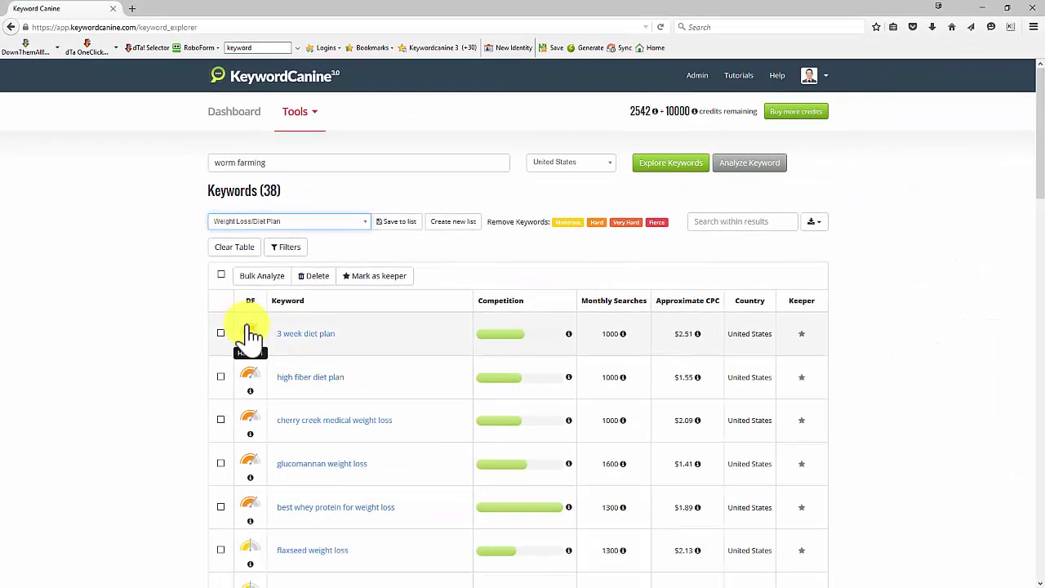
mouse_move(251, 350)
scroll(249, 376, "down", 2)
scroll(449, 339, "up", 2)
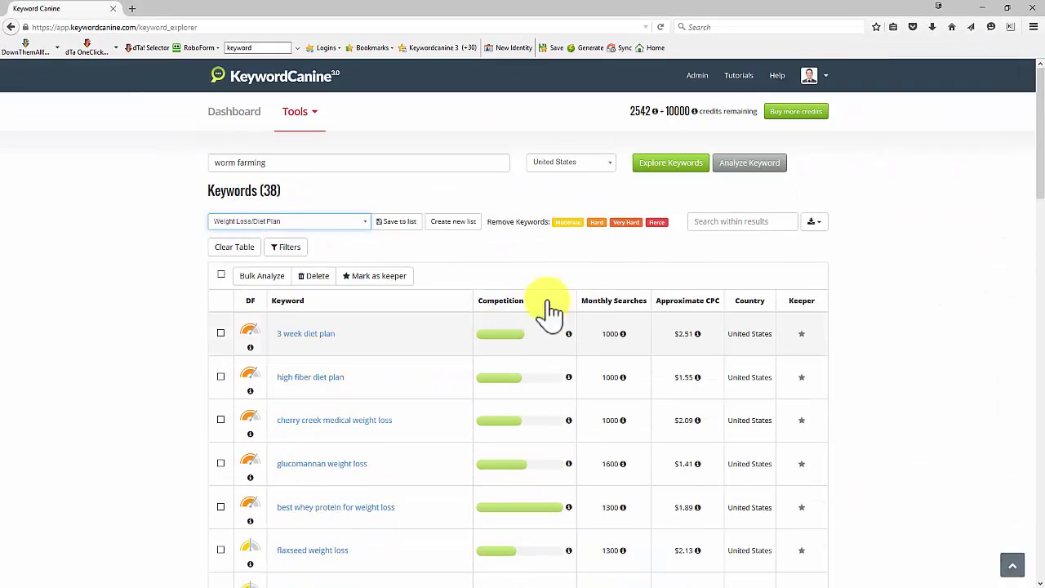
- Remove the Very Hard and Hard keywords from the Weight Loss/Diet Plan list and analyze "flaxseed weight loss"
left_click(629, 234)
left_click(599, 231)
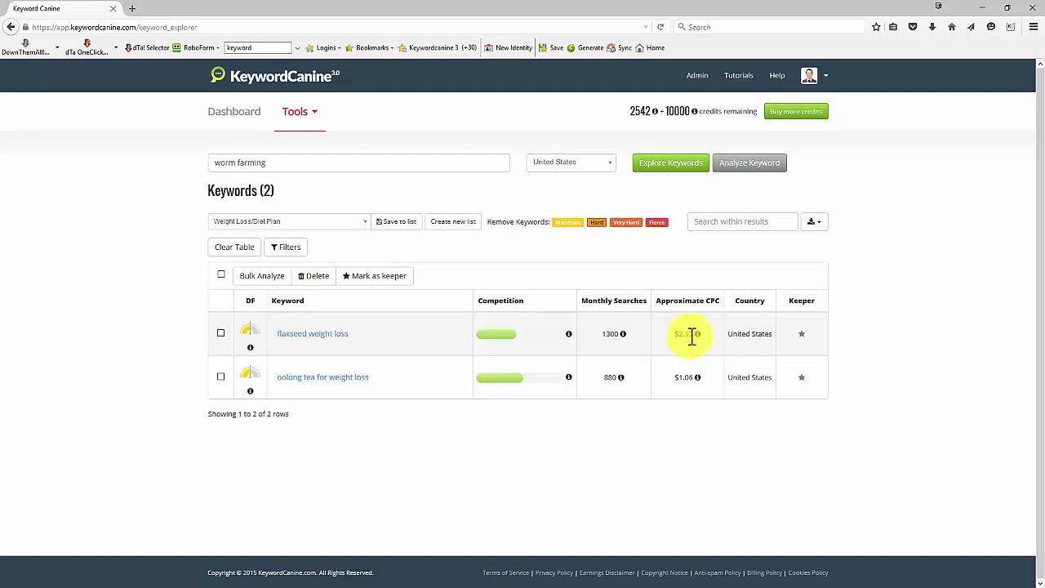
left_click(318, 338)
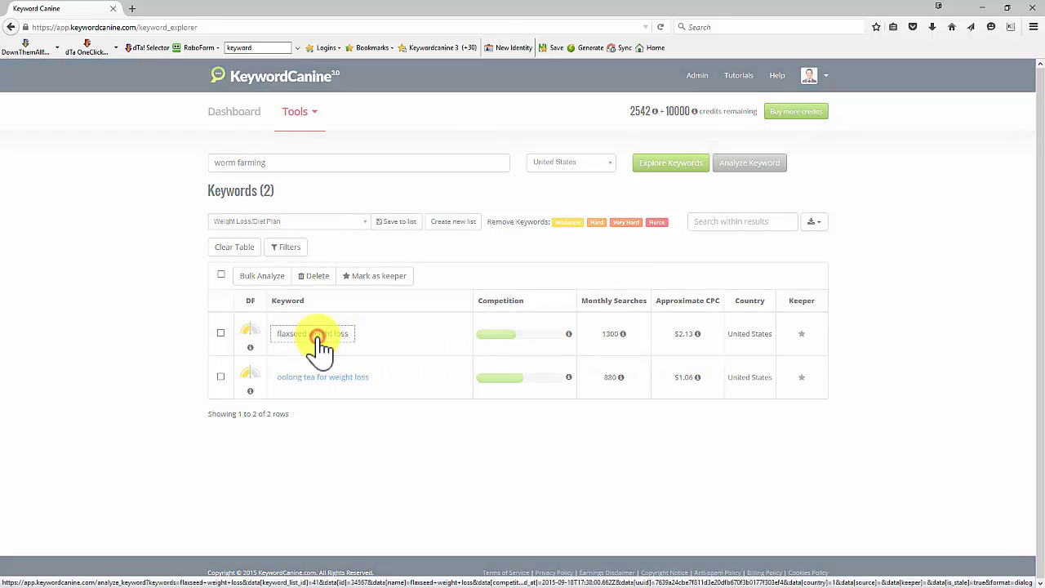
- Review the quoted result count, KCRank averages, search trend and ranking pages for "flaxseed weight loss", and close the analysis
left_click_drag(375, 92, 490, 96)
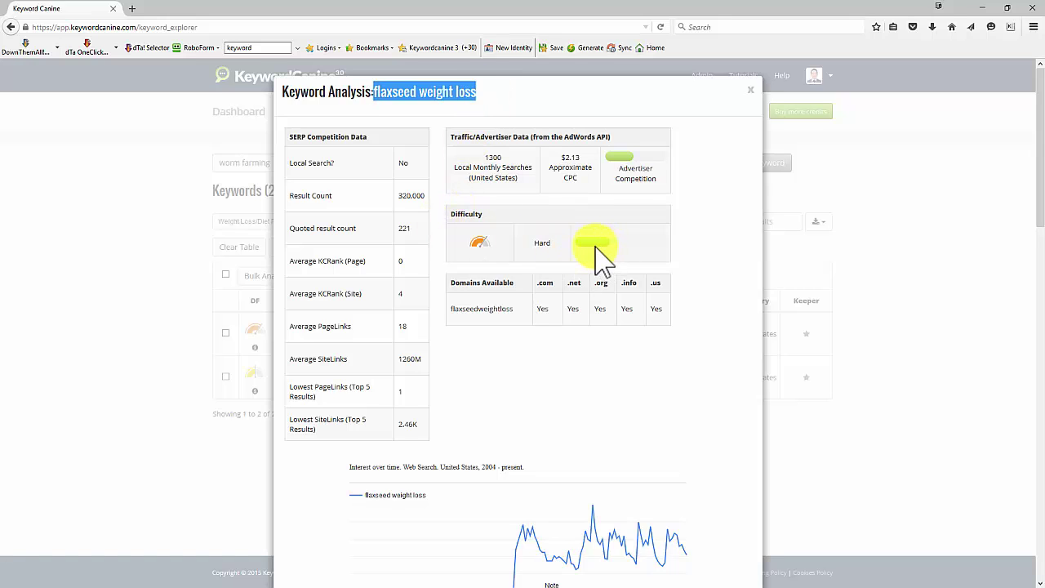
double_click(400, 229)
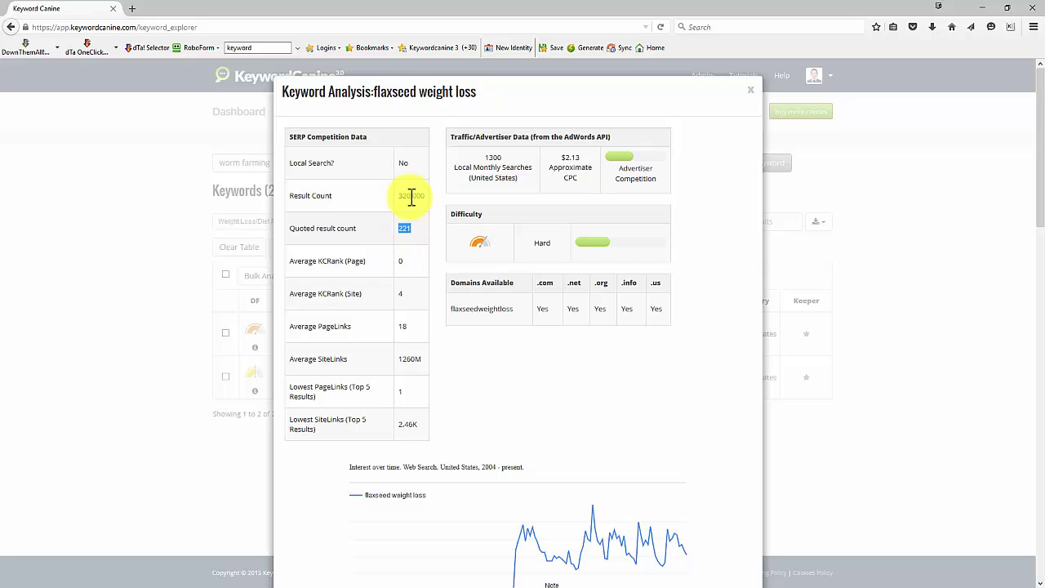
left_click_drag(376, 93, 501, 98)
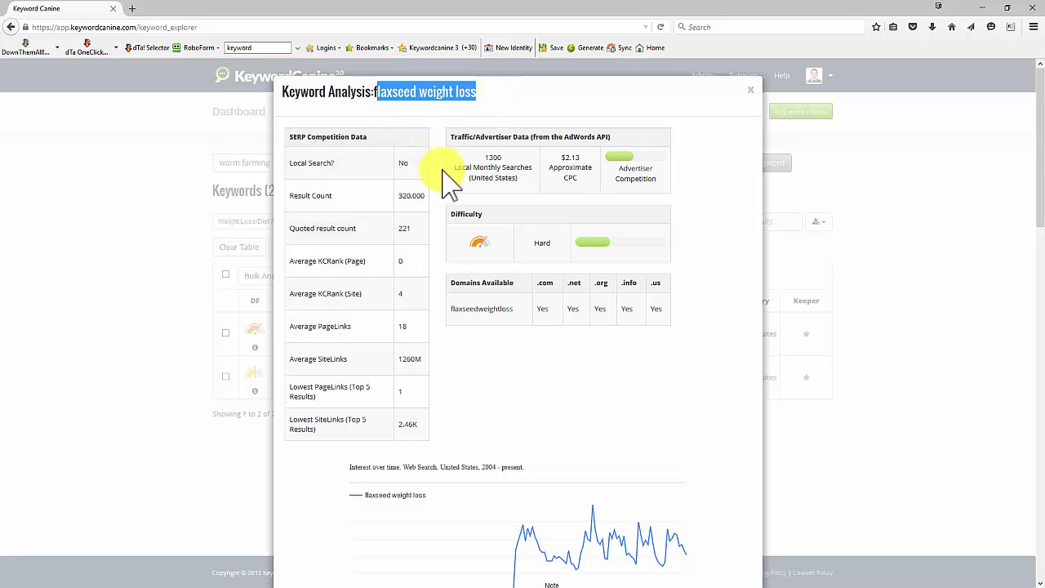
left_click(411, 293)
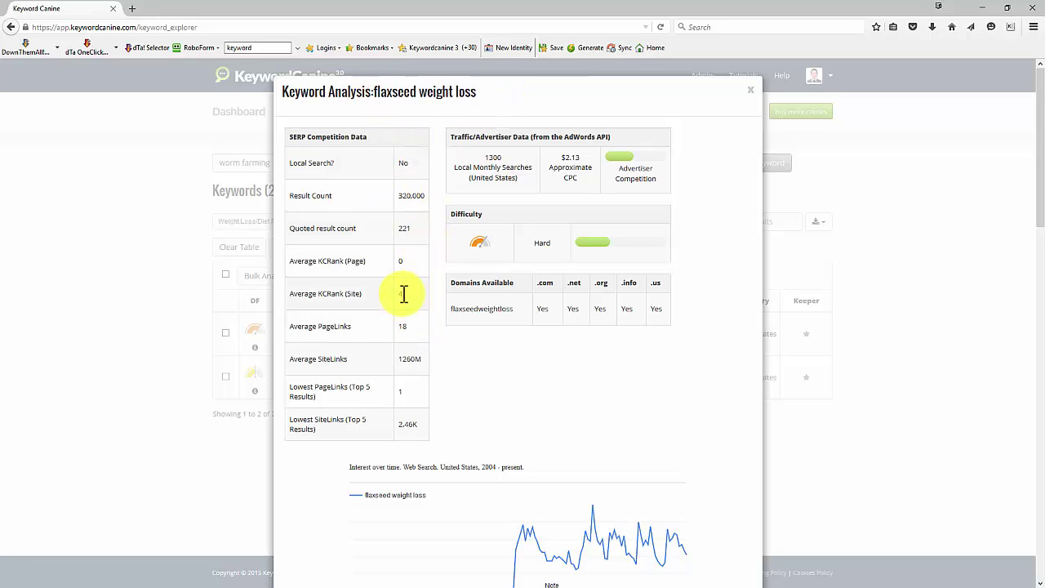
scroll(415, 303, "down", 3)
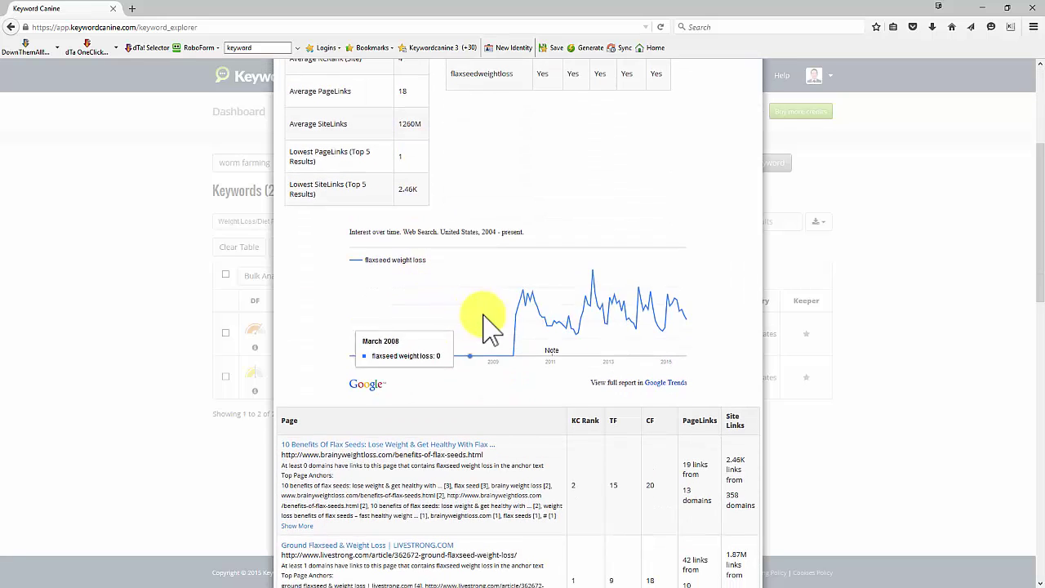
scroll(684, 306, "down", 1)
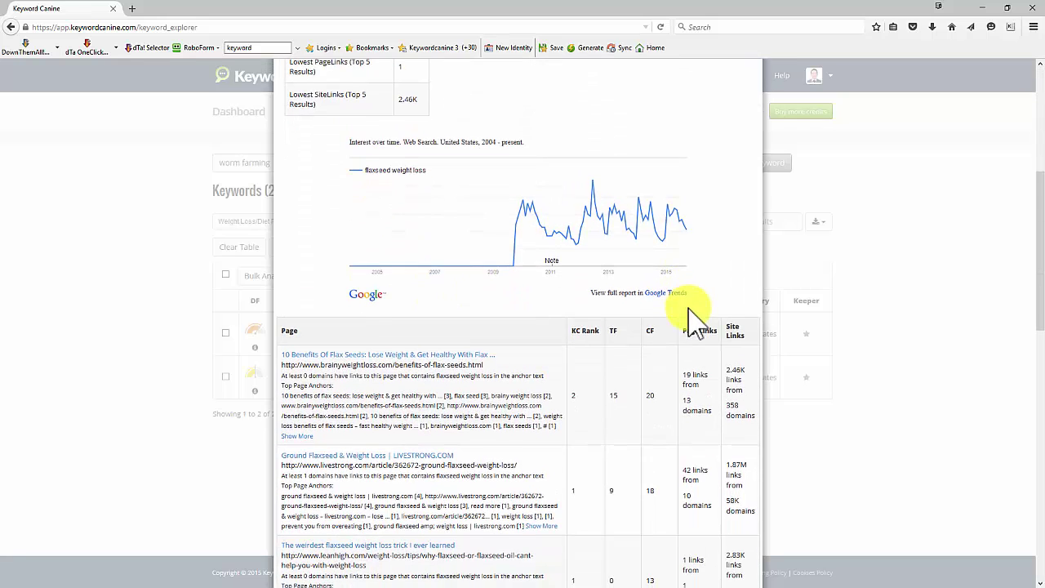
scroll(478, 322, "down", 1)
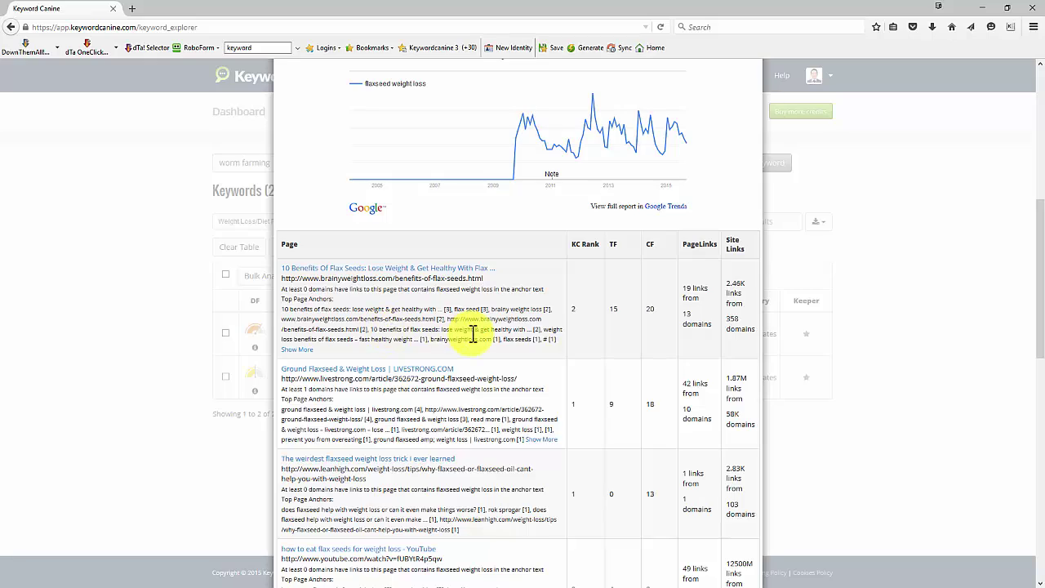
scroll(491, 330, "down", 1)
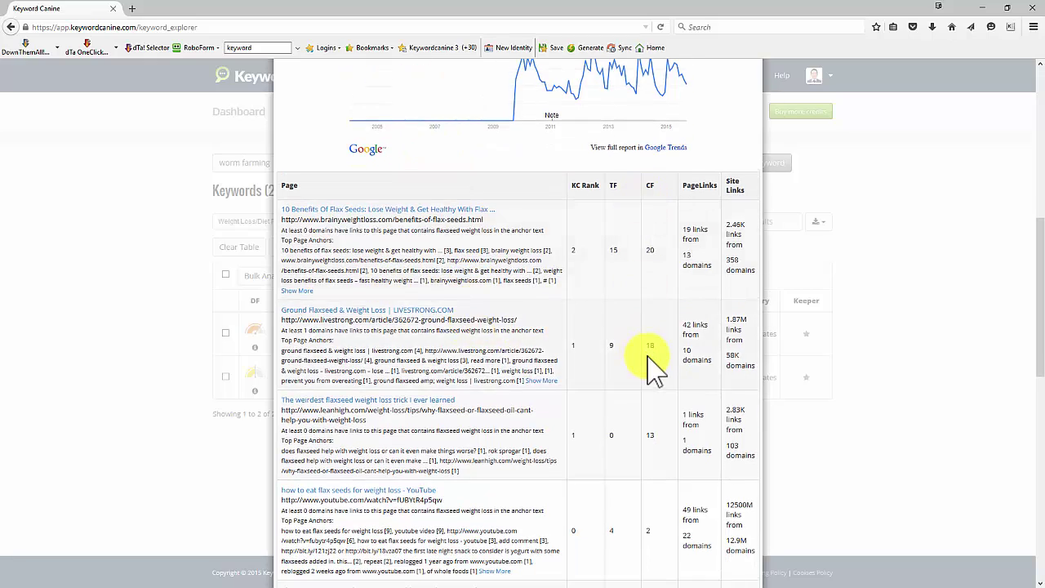
scroll(651, 367, "down", 3)
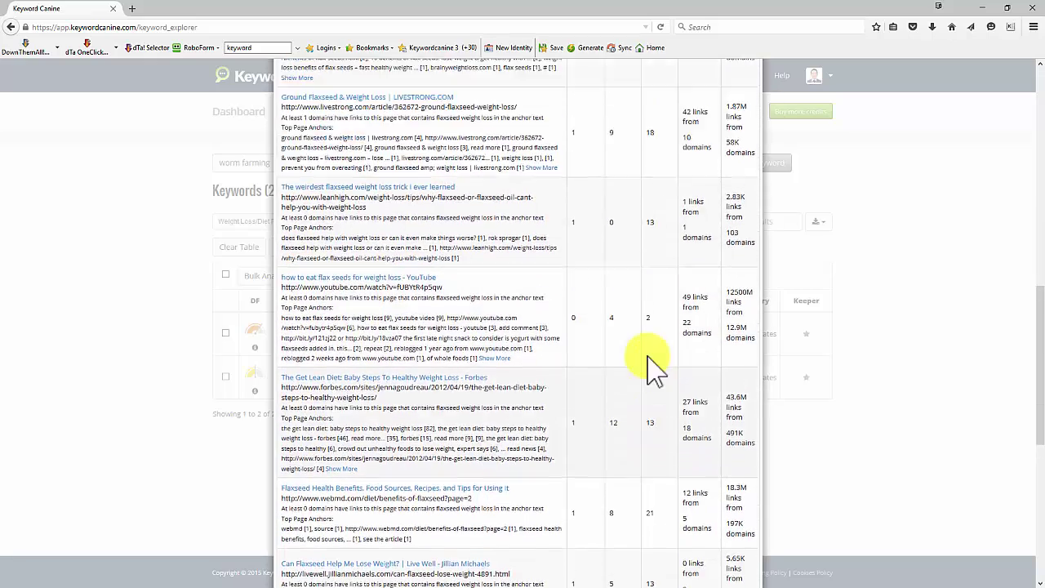
scroll(651, 368, "up", 10)
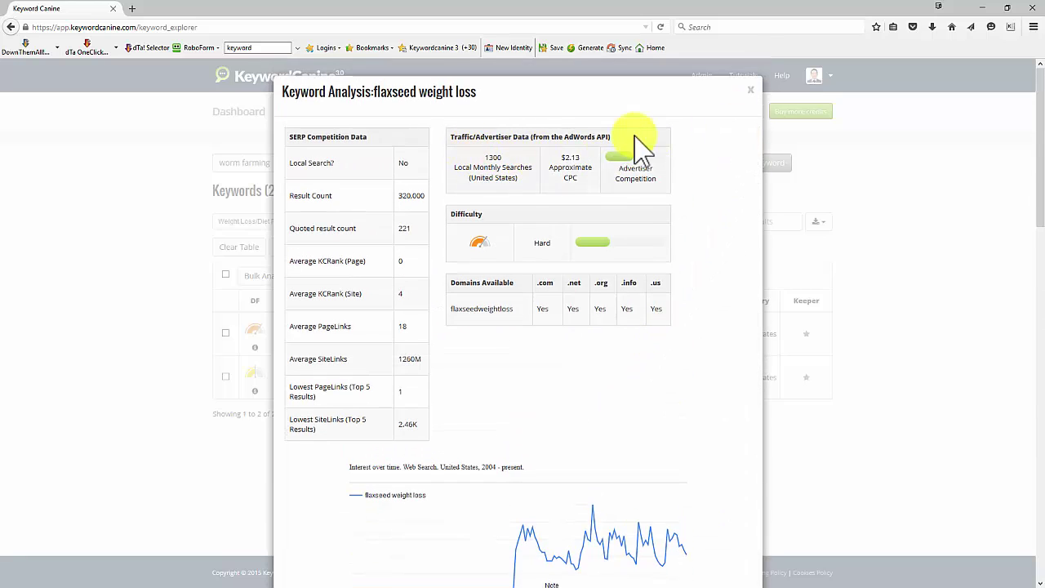
left_click(751, 89)
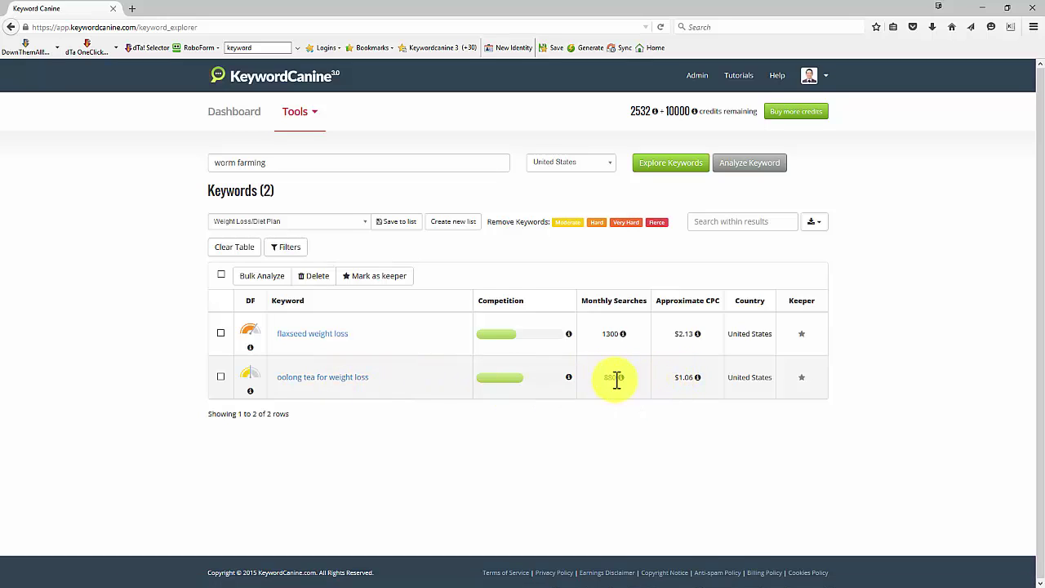
- Analyze the keyword "oolong tea for weight loss" and check its CPC, search trend and quoted result count
double_click(683, 377)
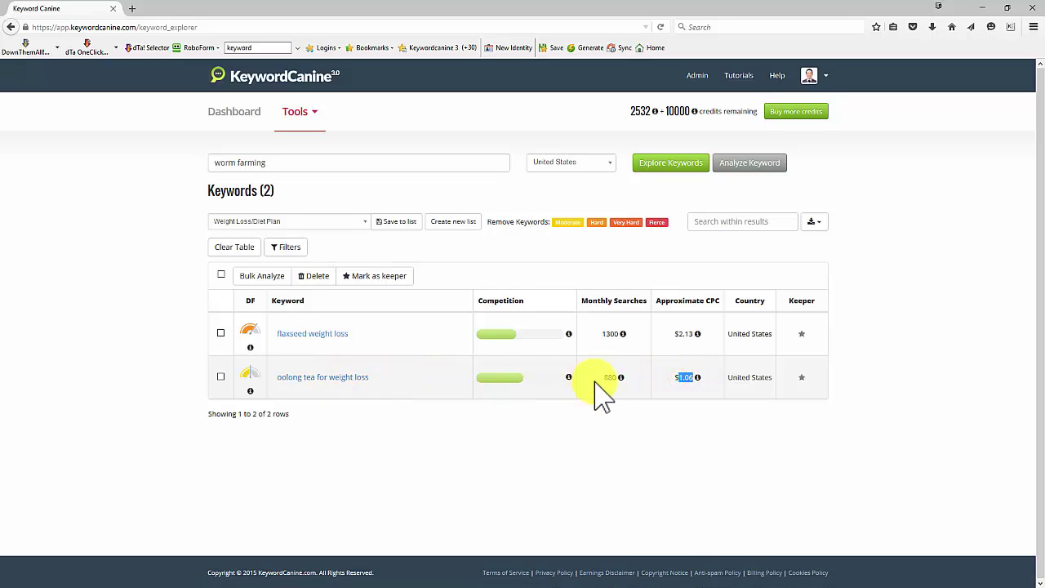
left_click(335, 378)
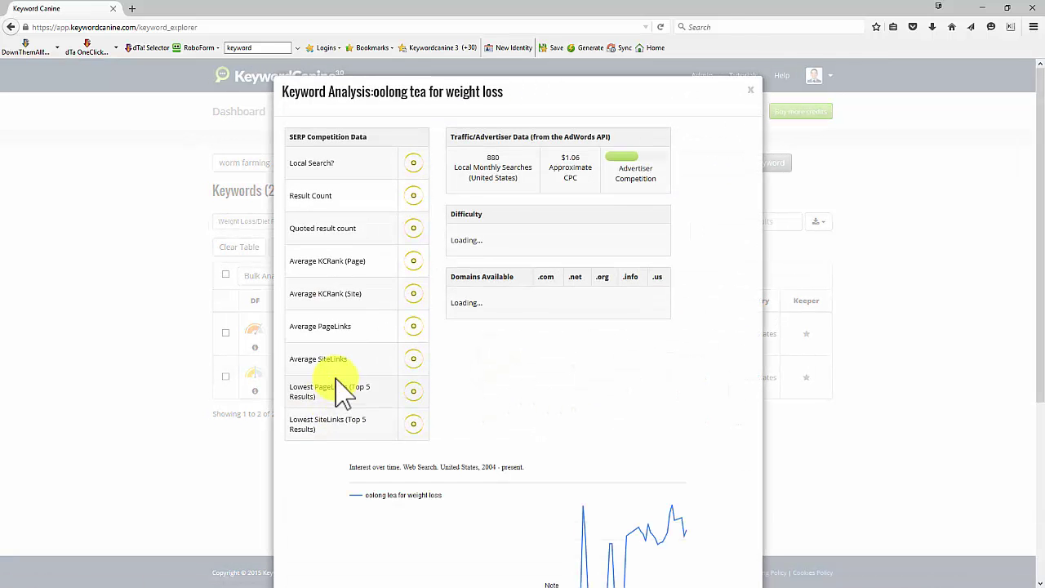
scroll(583, 431, "down", 1)
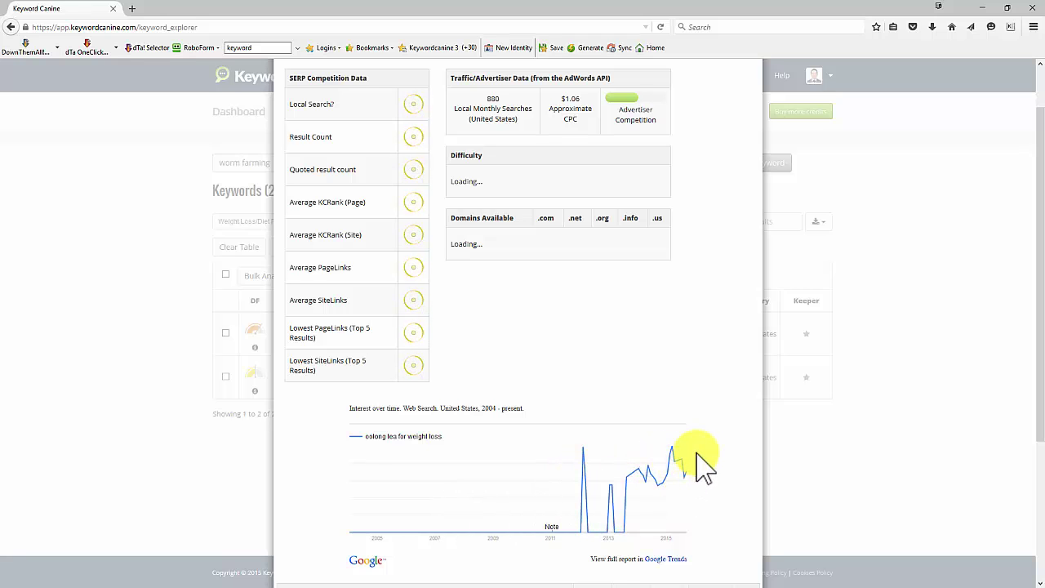
scroll(694, 465, "up", 1)
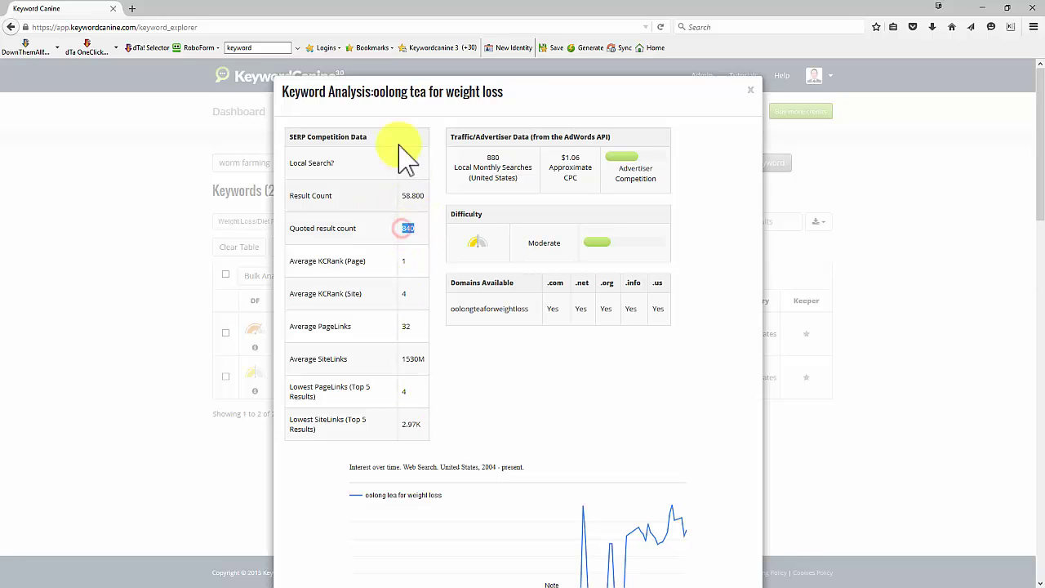
left_click_drag(375, 96, 505, 95)
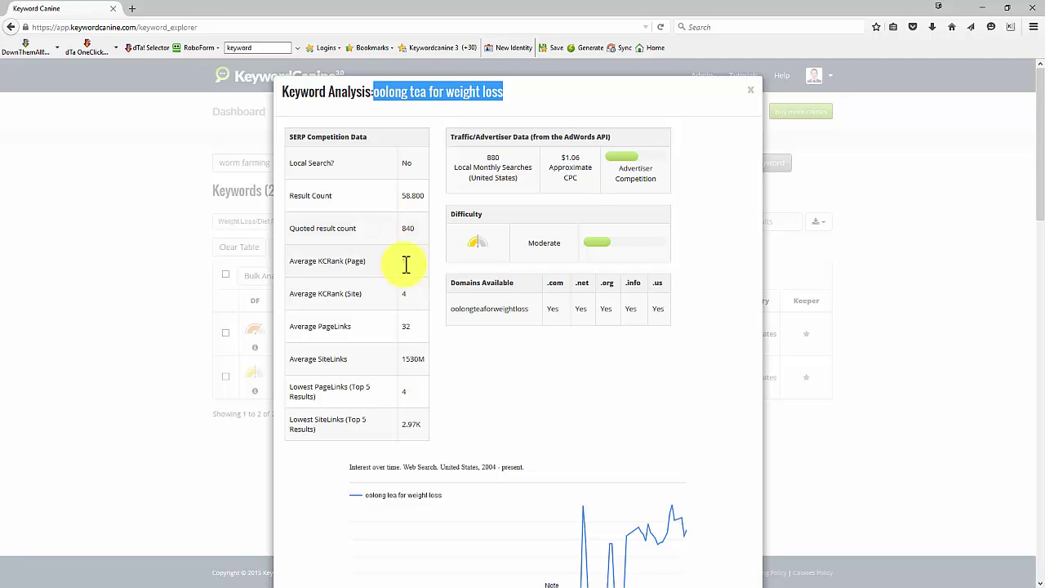
- Examine the ranking pages, link figures and monthly searches for "oolong tea for weight loss", and close the analysis
scroll(406, 263, "down", 2)
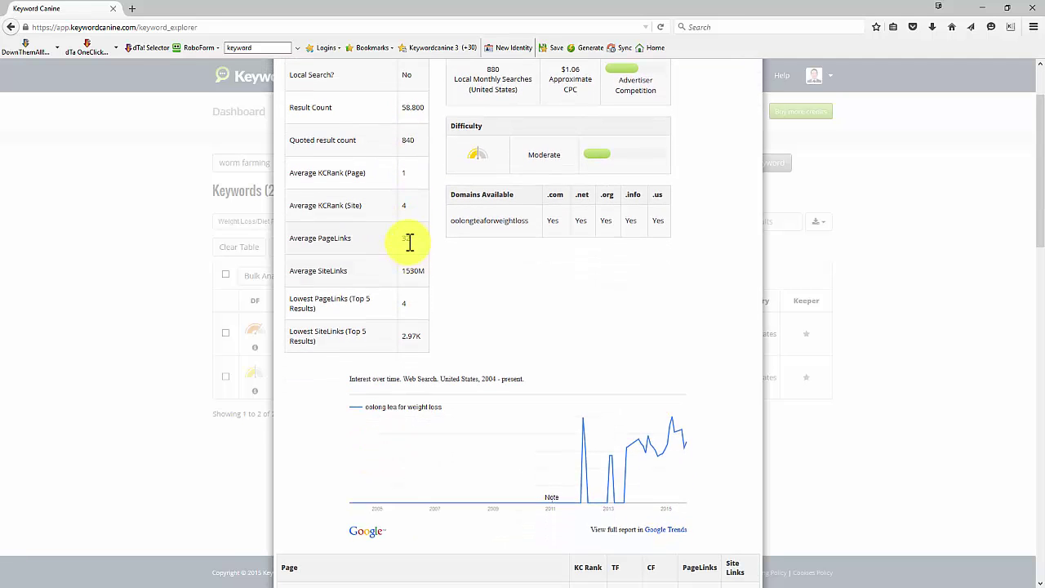
scroll(409, 242, "down", 2)
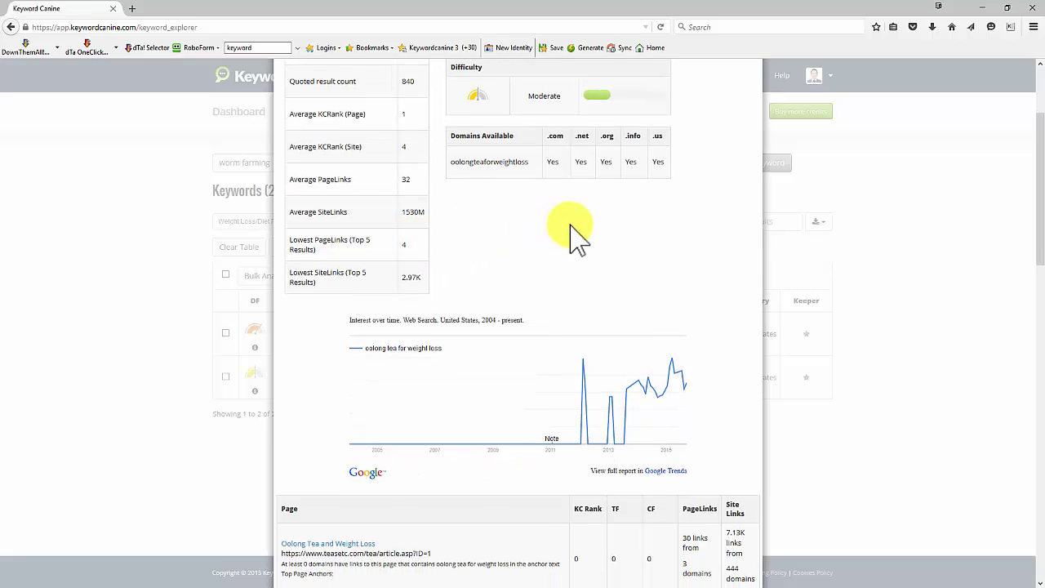
scroll(569, 235, "down", 3)
scroll(576, 237, "down", 6)
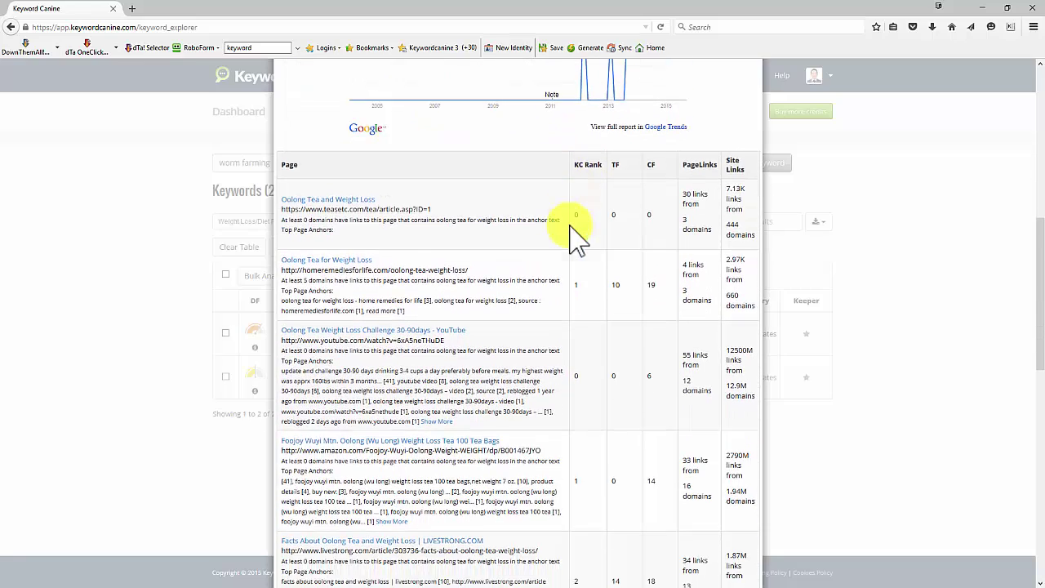
scroll(576, 239, "down", 1)
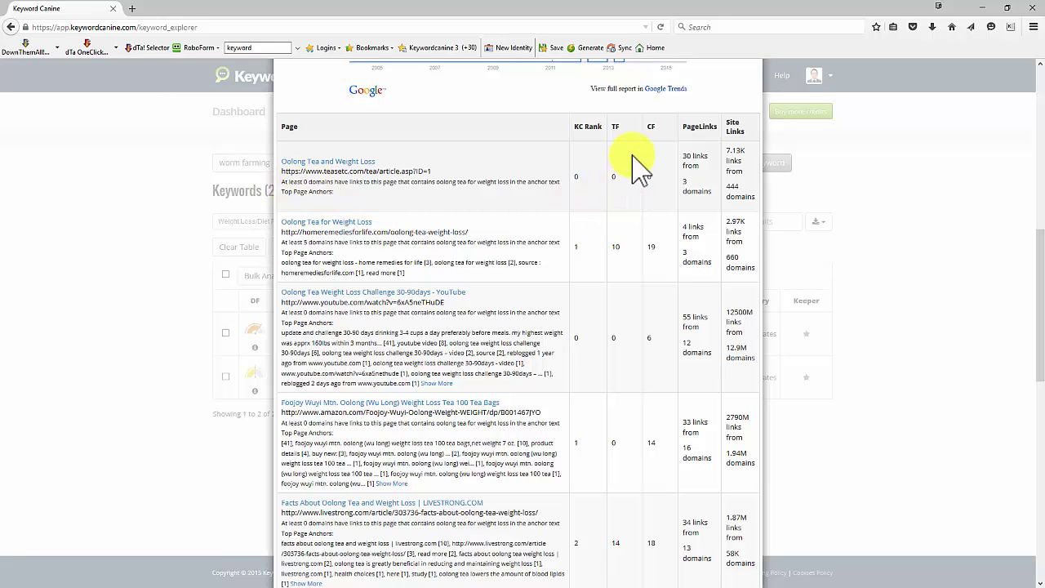
scroll(621, 245, "down", 4)
scroll(611, 309, "down", 4)
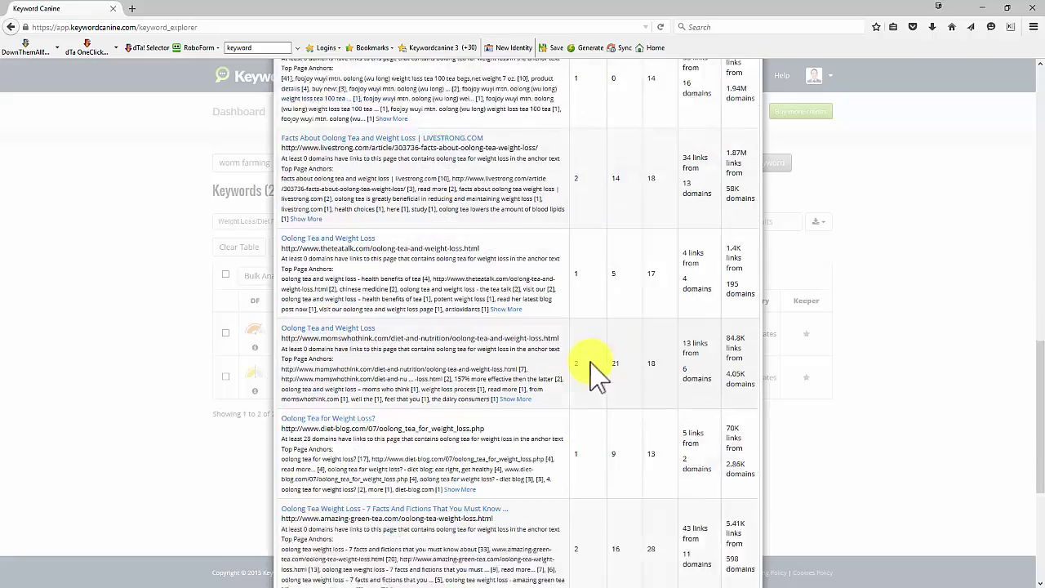
scroll(613, 396, "up", 3)
scroll(613, 396, "up", 20)
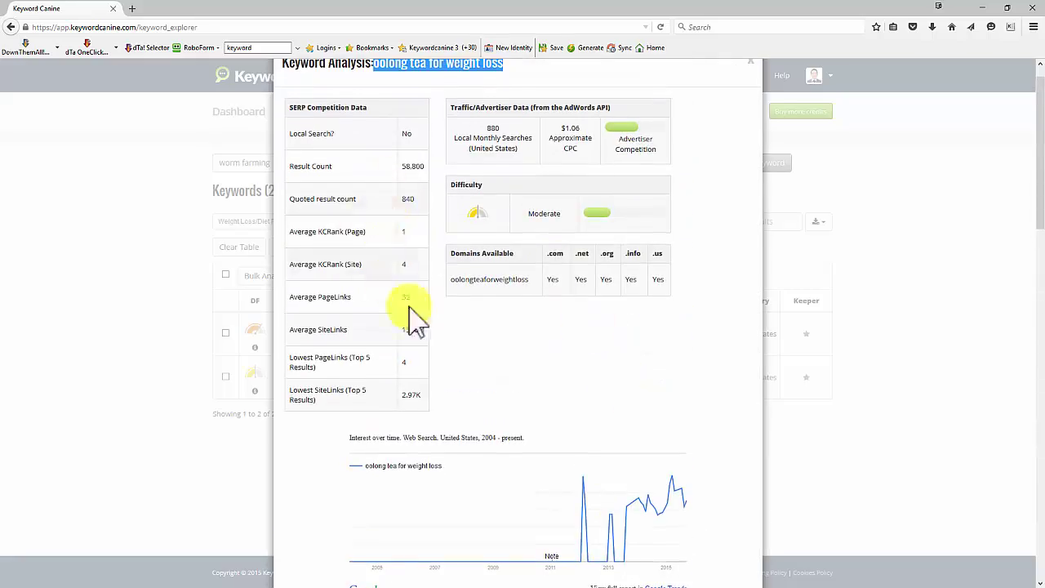
left_click(488, 128)
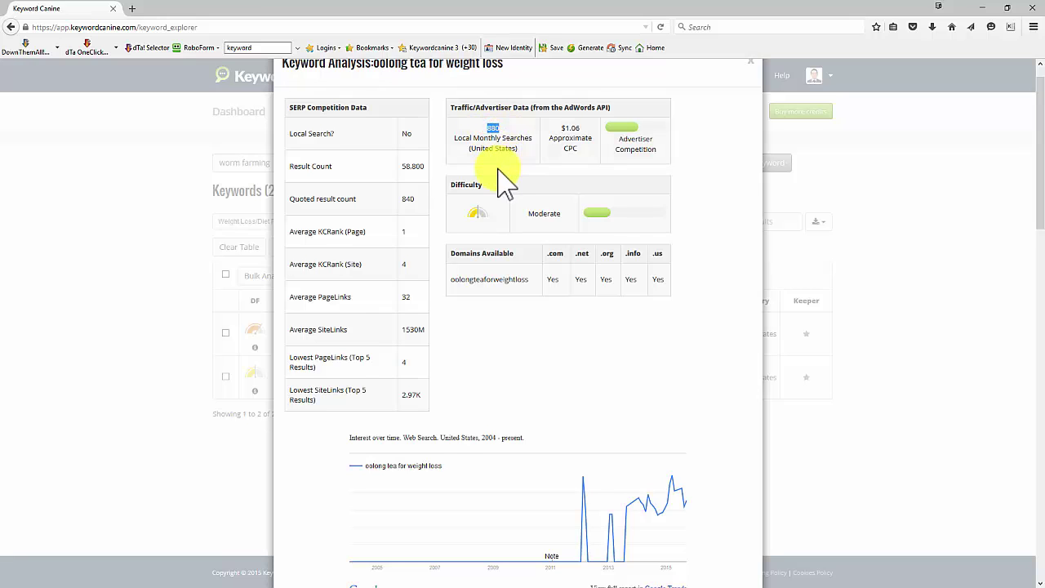
scroll(496, 172, "up", 1)
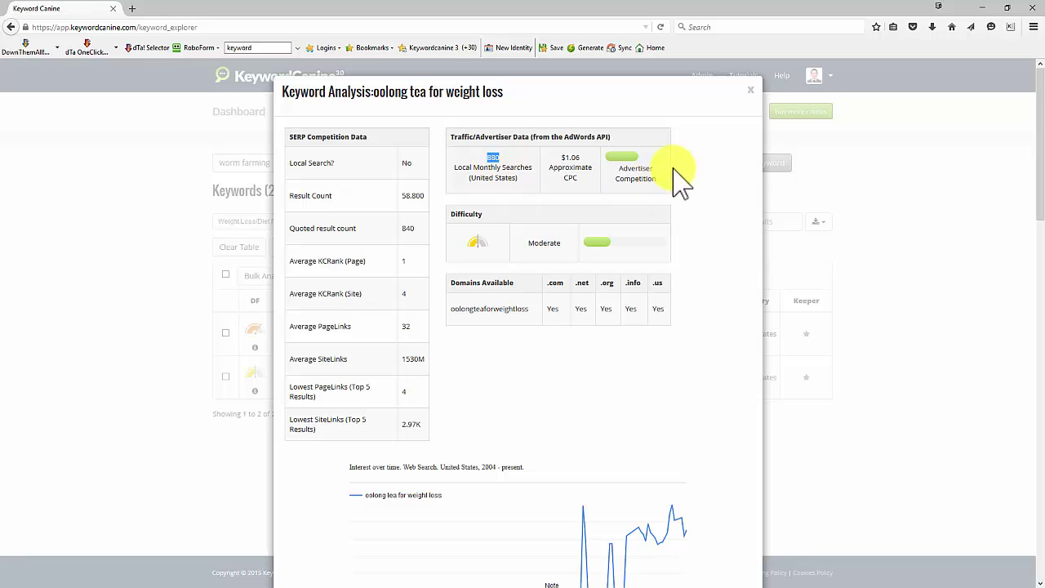
left_click(748, 89)
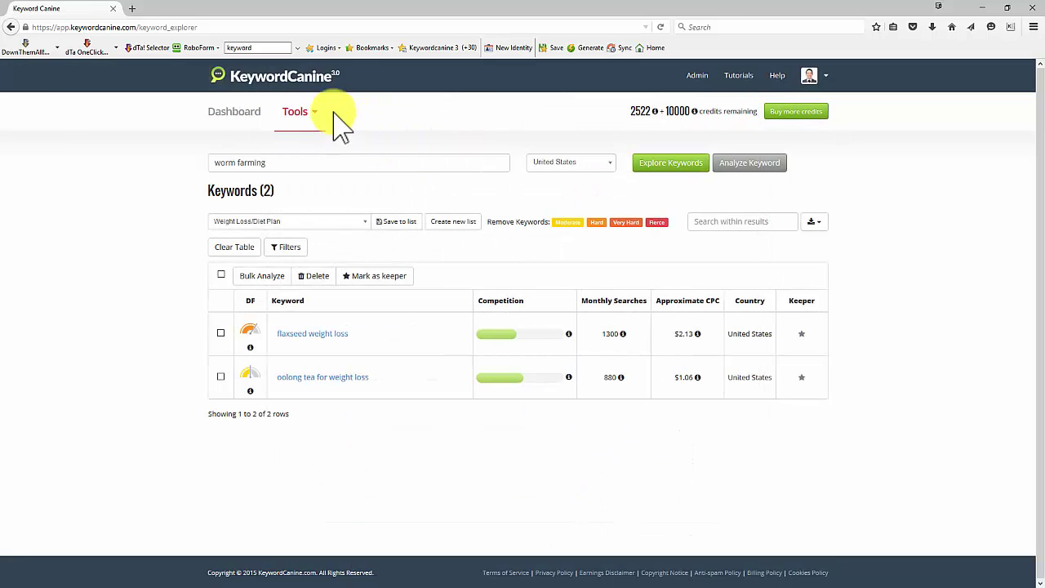
- Look through the other available research tools, including Backlinks Report
left_click(317, 116)
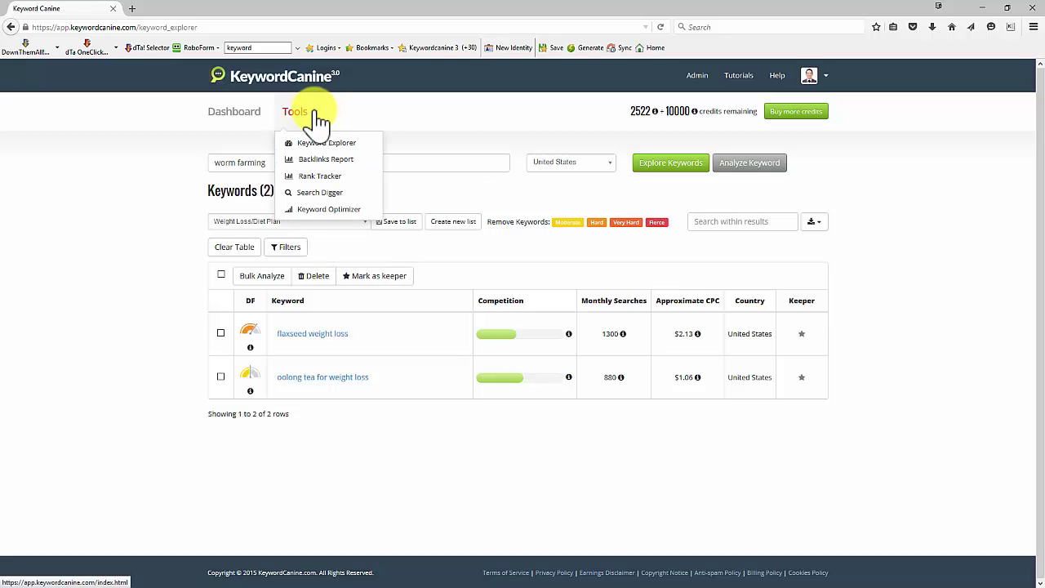
left_click(460, 122)
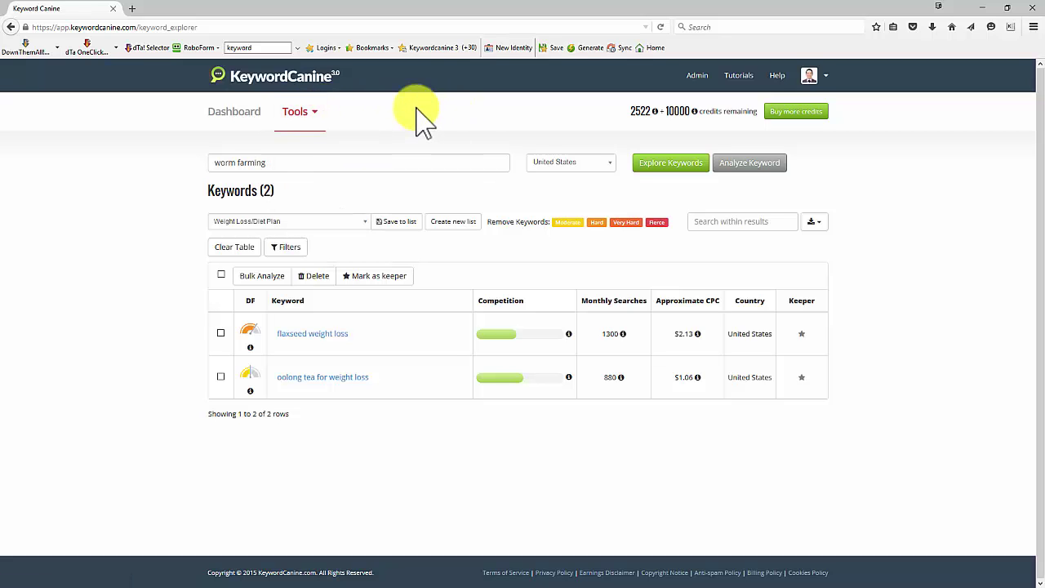
left_click(317, 116)
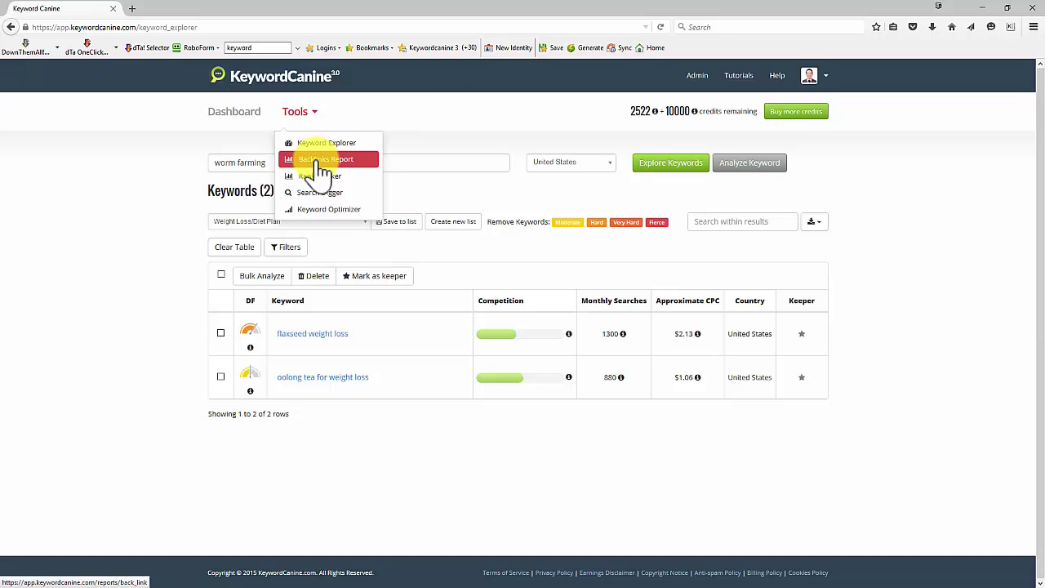